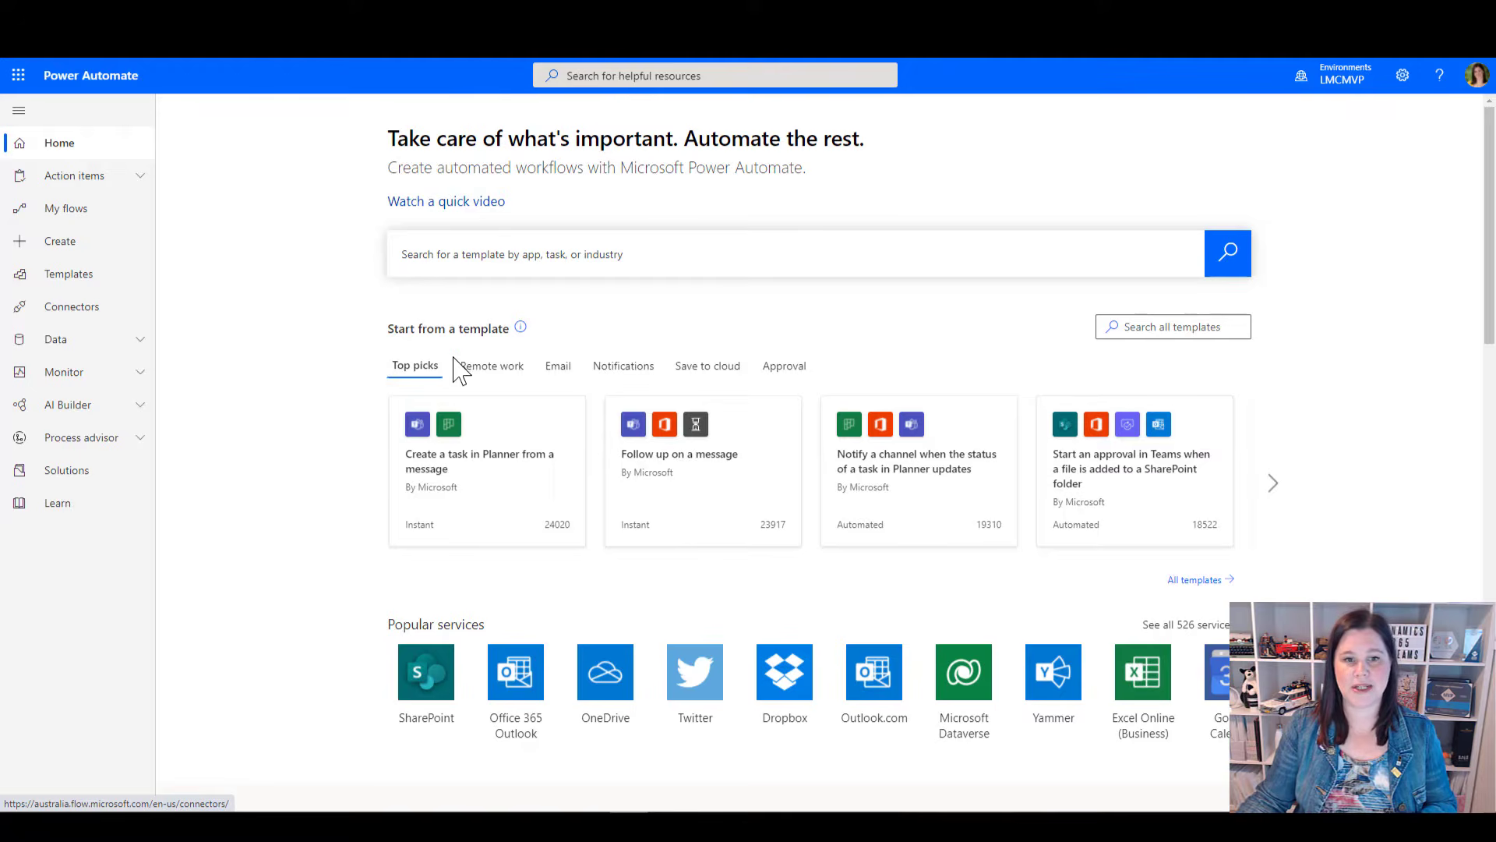
# Browse the Remote work, Notifications and Approval template categories and return to Top picks
pyautogui.click(480, 379)
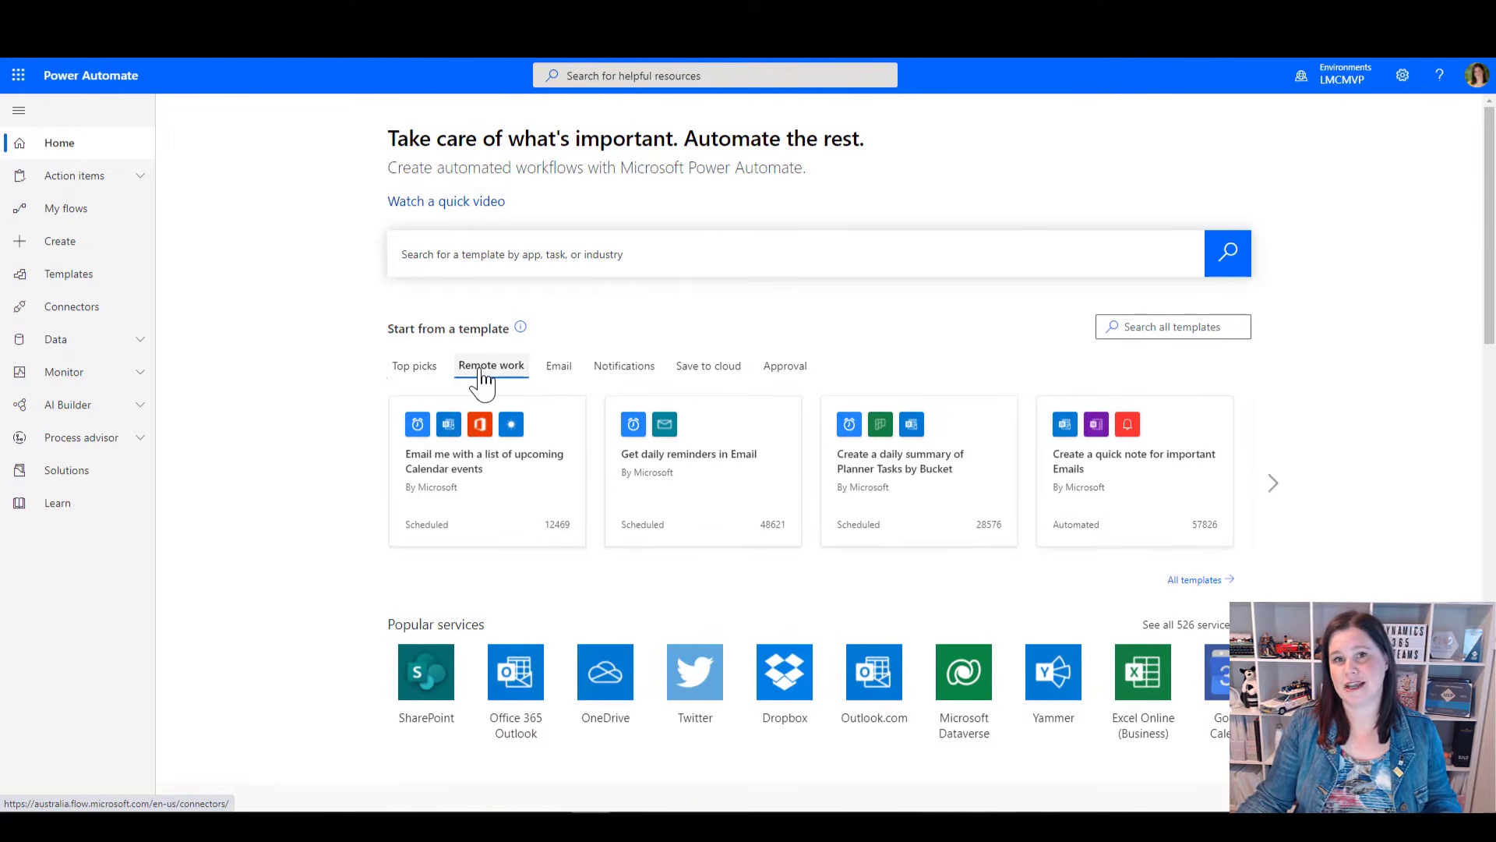
pyautogui.click(622, 379)
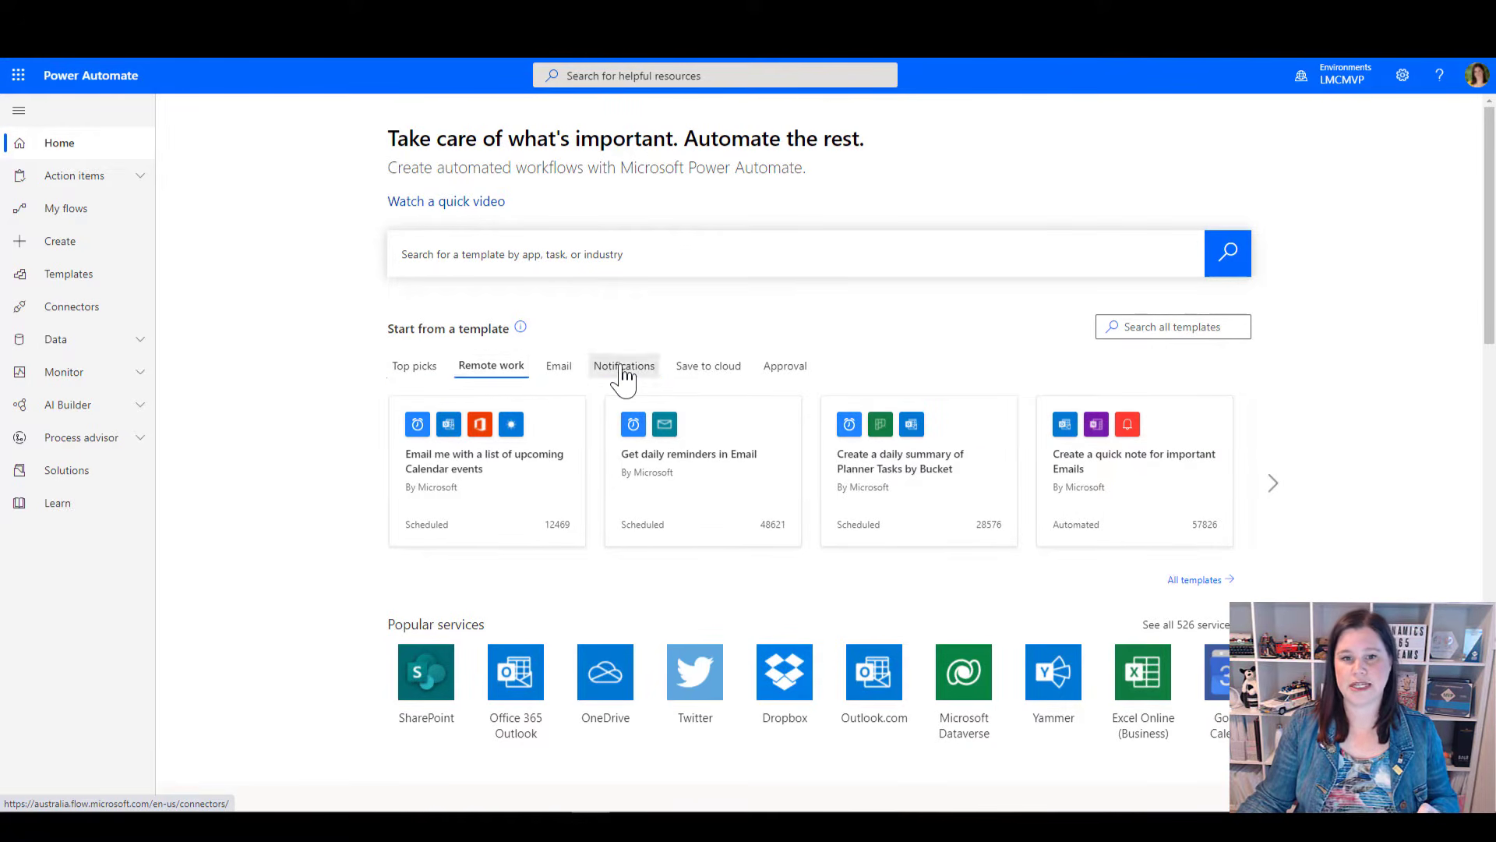
pyautogui.click(785, 378)
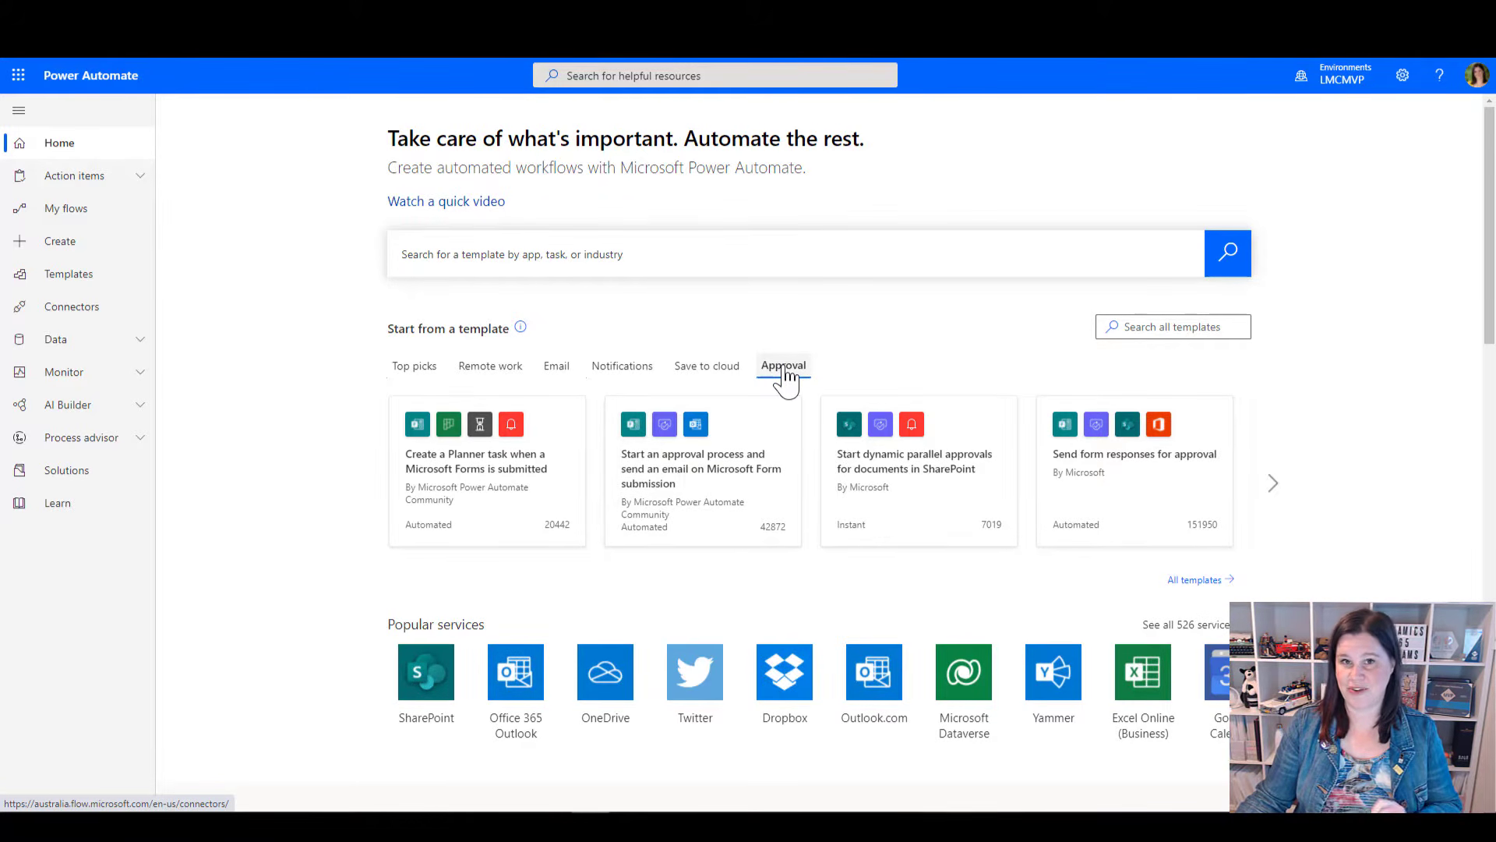
pyautogui.click(423, 373)
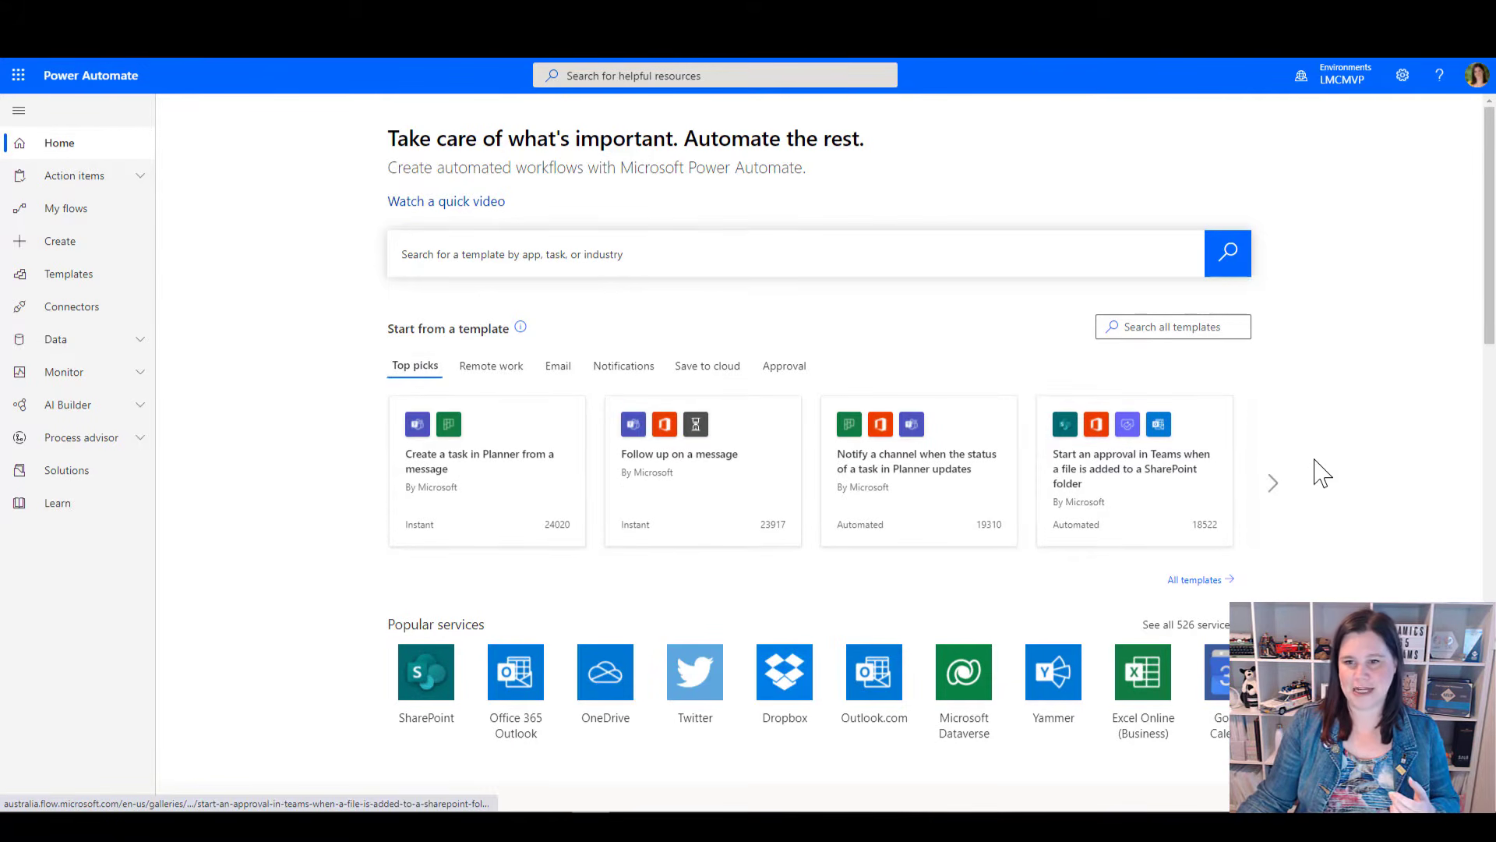
# Find and open the "Get today's weather forecast for my current location" template among the top picks
pyautogui.click(1272, 485)
pyautogui.click(1272, 485)
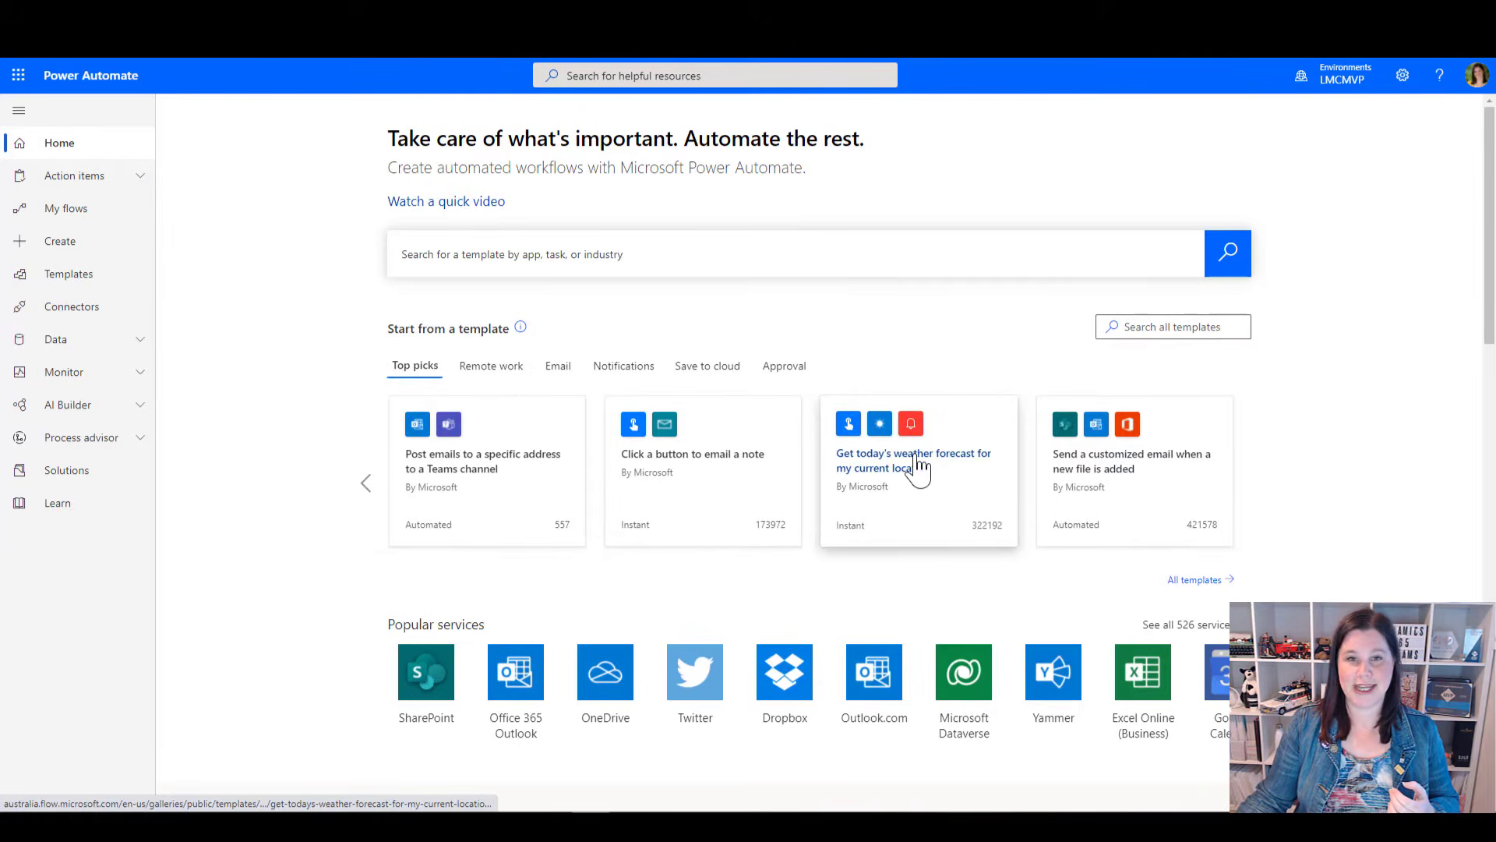
pyautogui.click(920, 468)
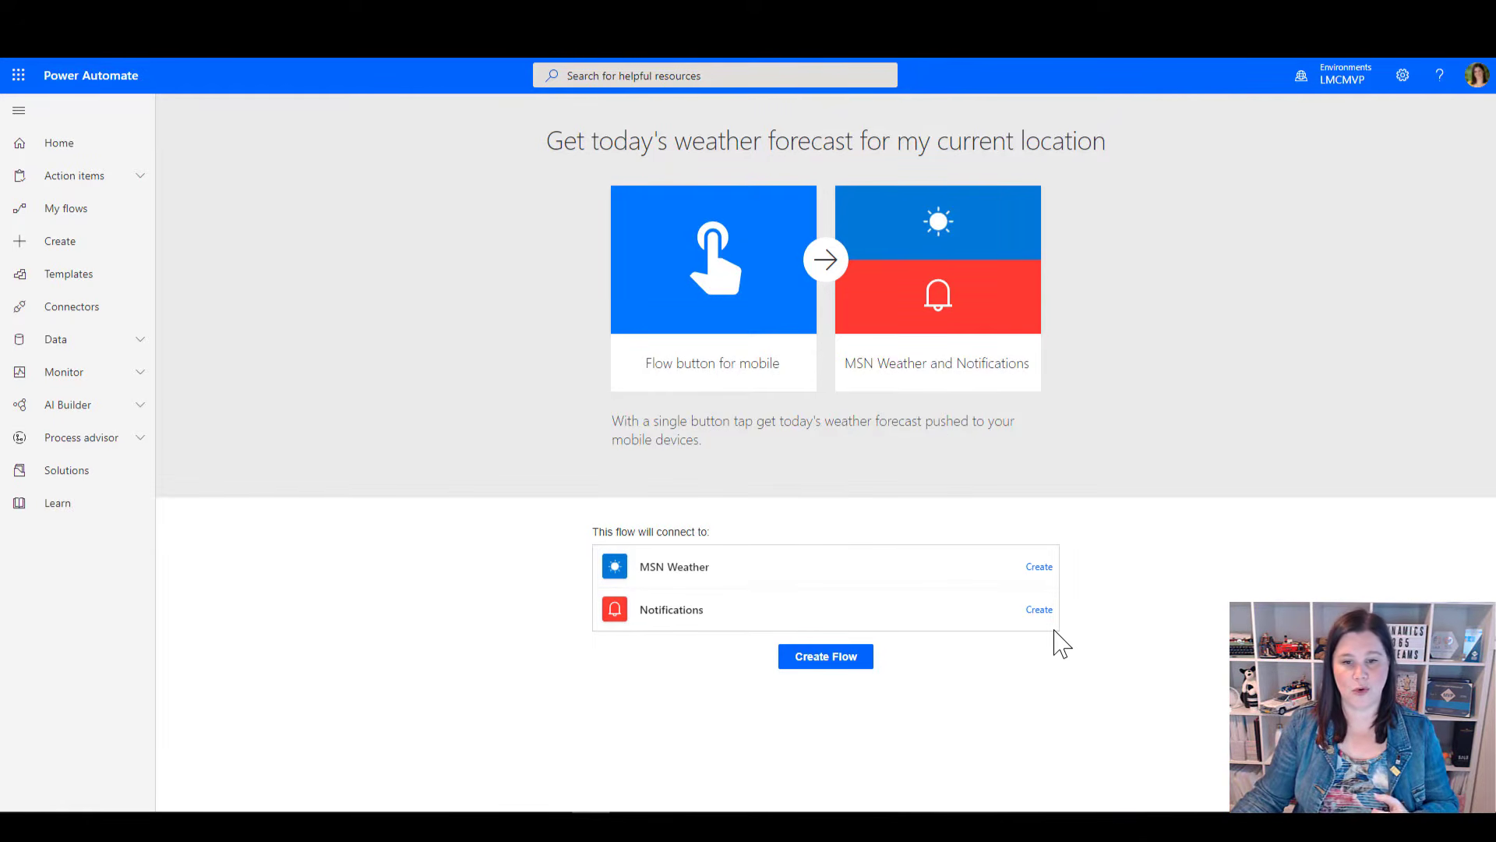
# Create the MSN Weather and Notifications connections and create the flow from the template
pyautogui.click(1040, 567)
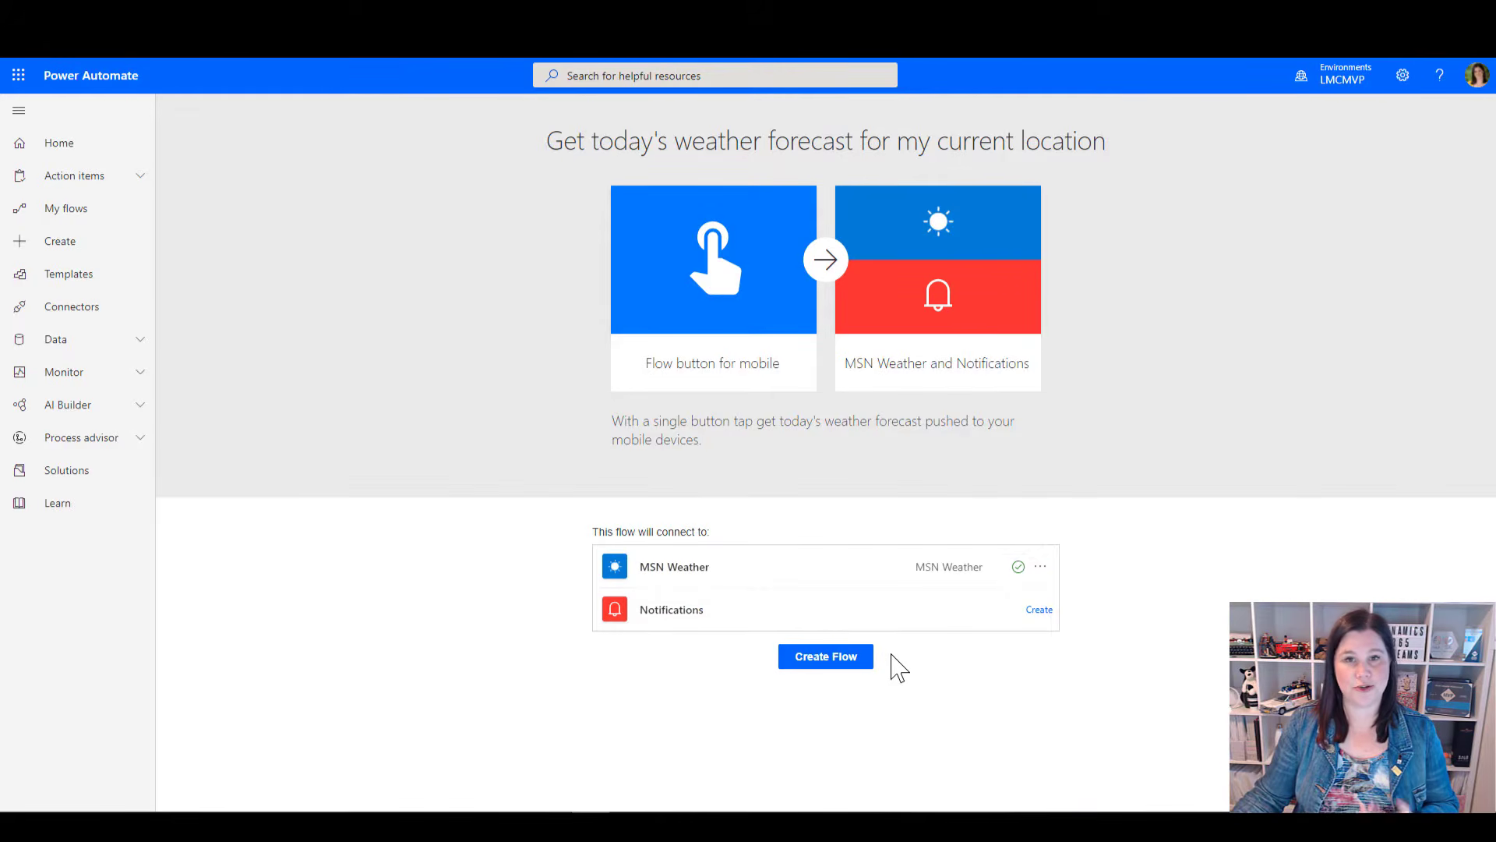
pyautogui.click(1038, 610)
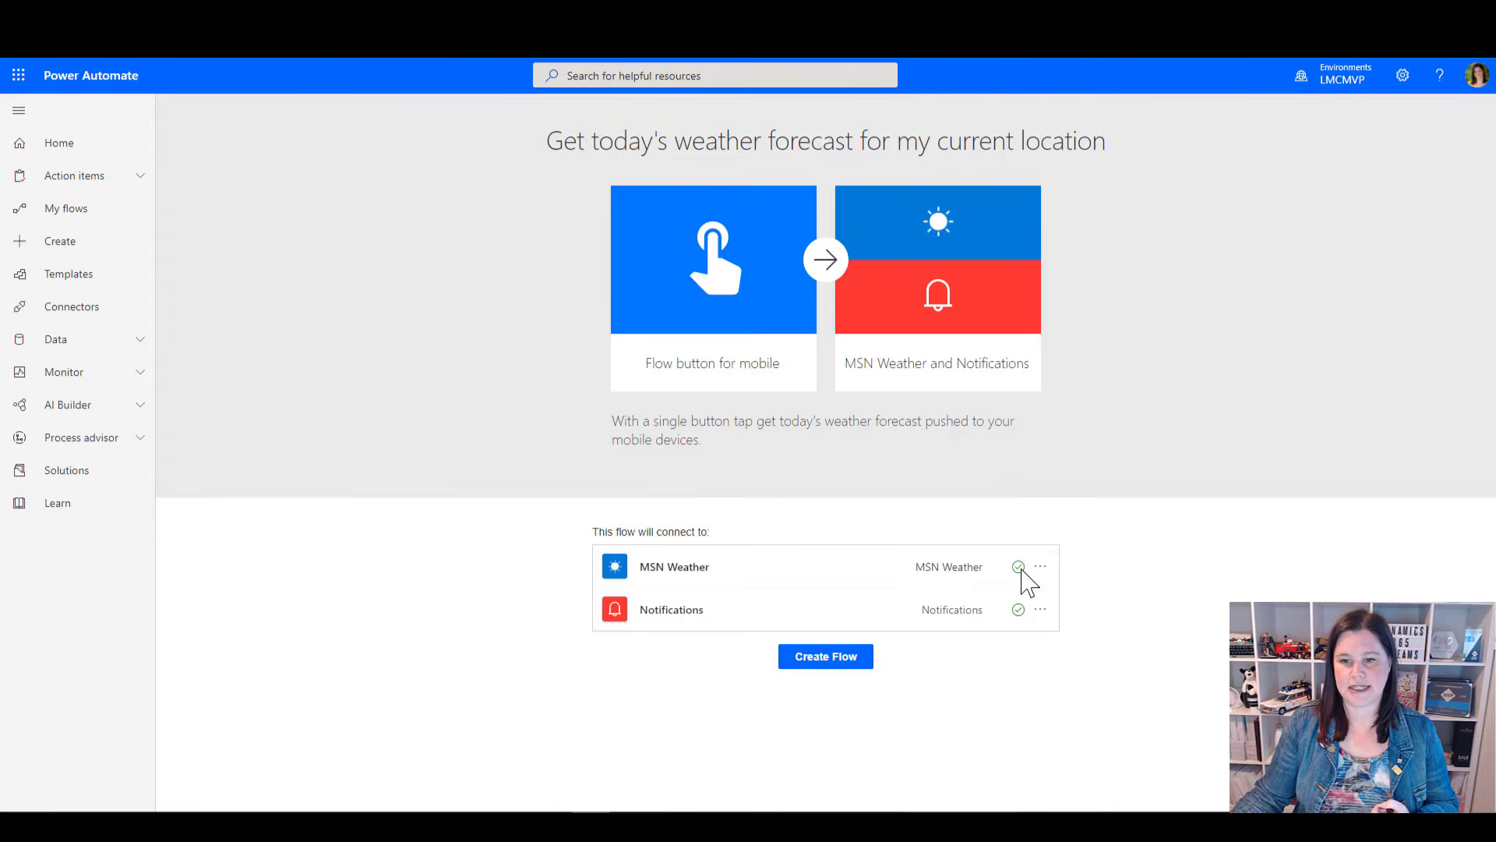
pyautogui.moveTo(1022, 622)
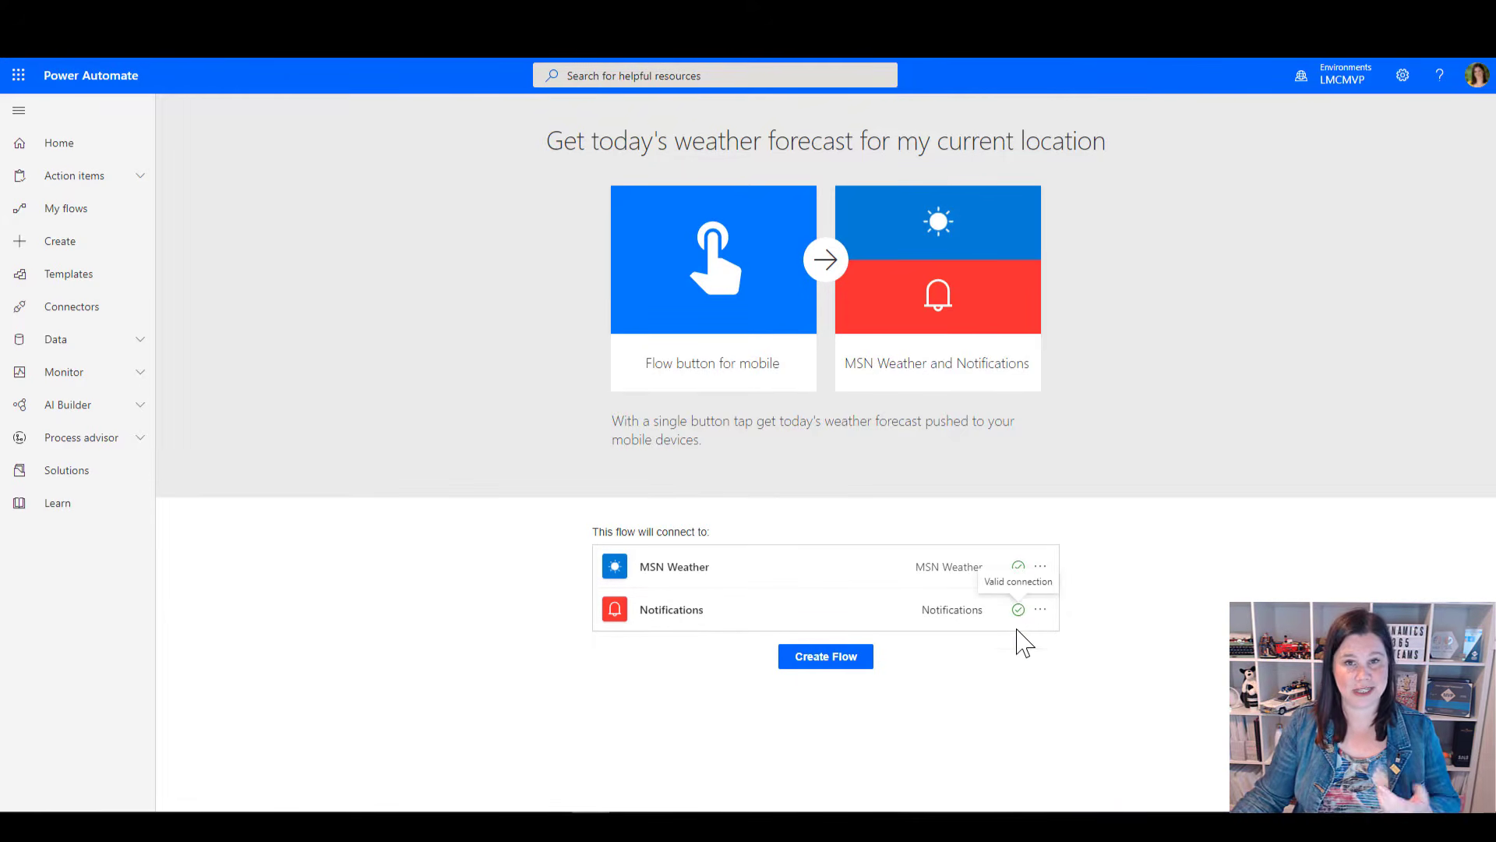
pyautogui.click(821, 661)
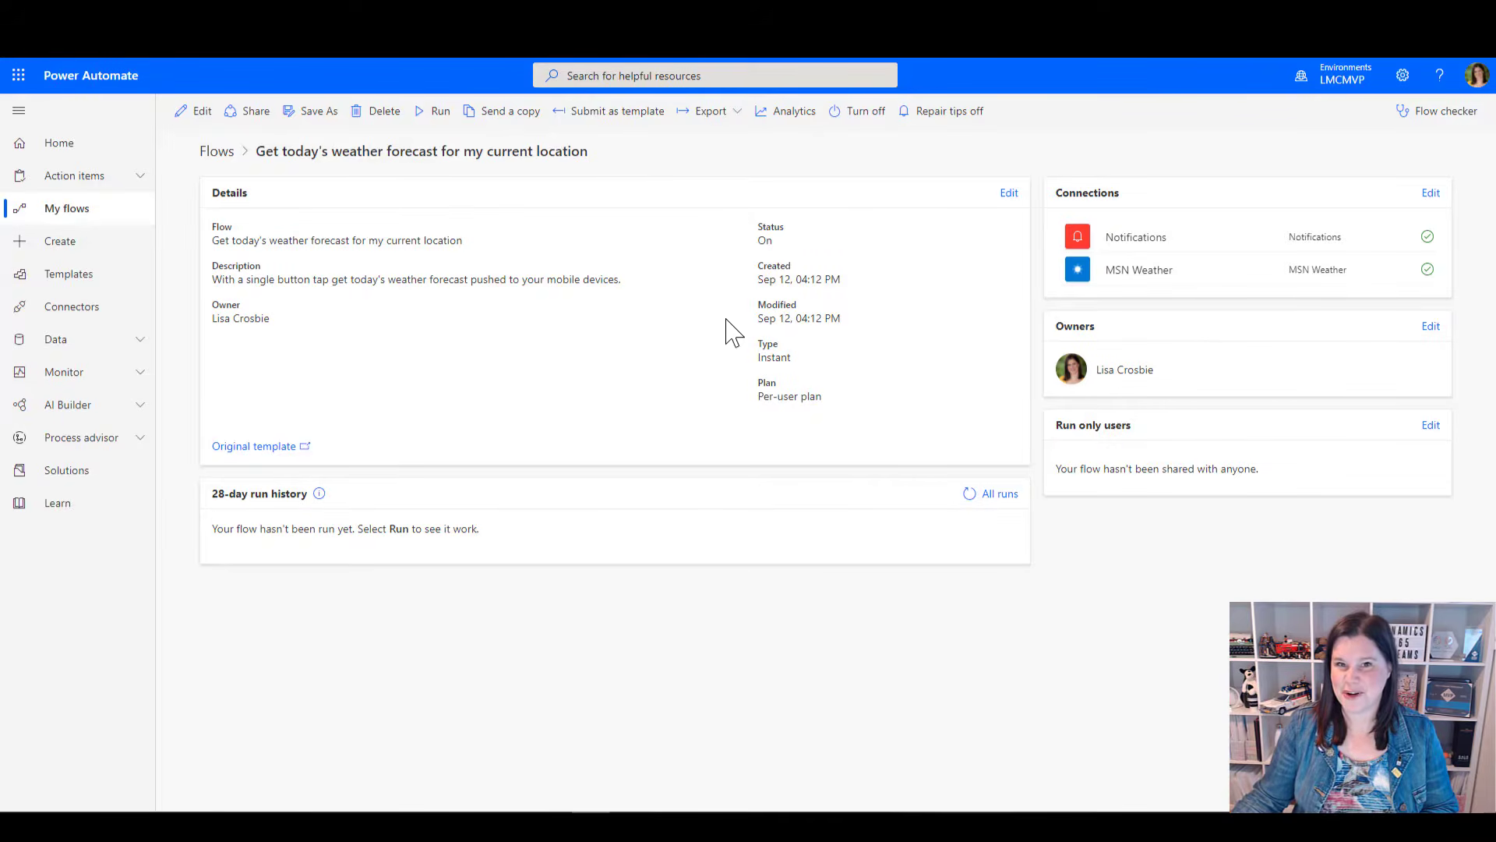
# Open the weather flow for editing and expand its manual trigger and the full Condition expression
pyautogui.click(193, 113)
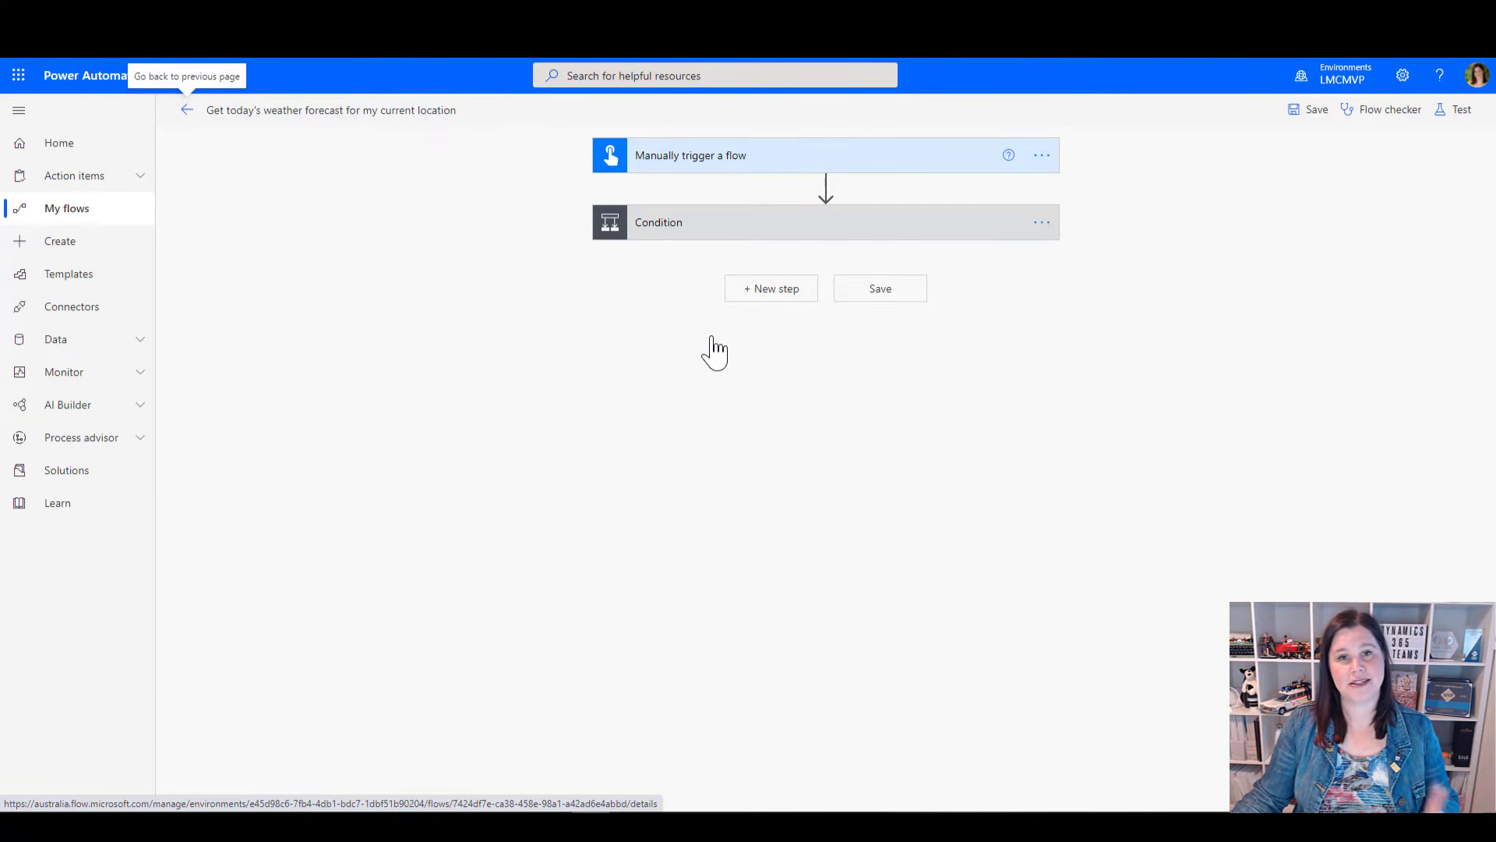
pyautogui.click(722, 163)
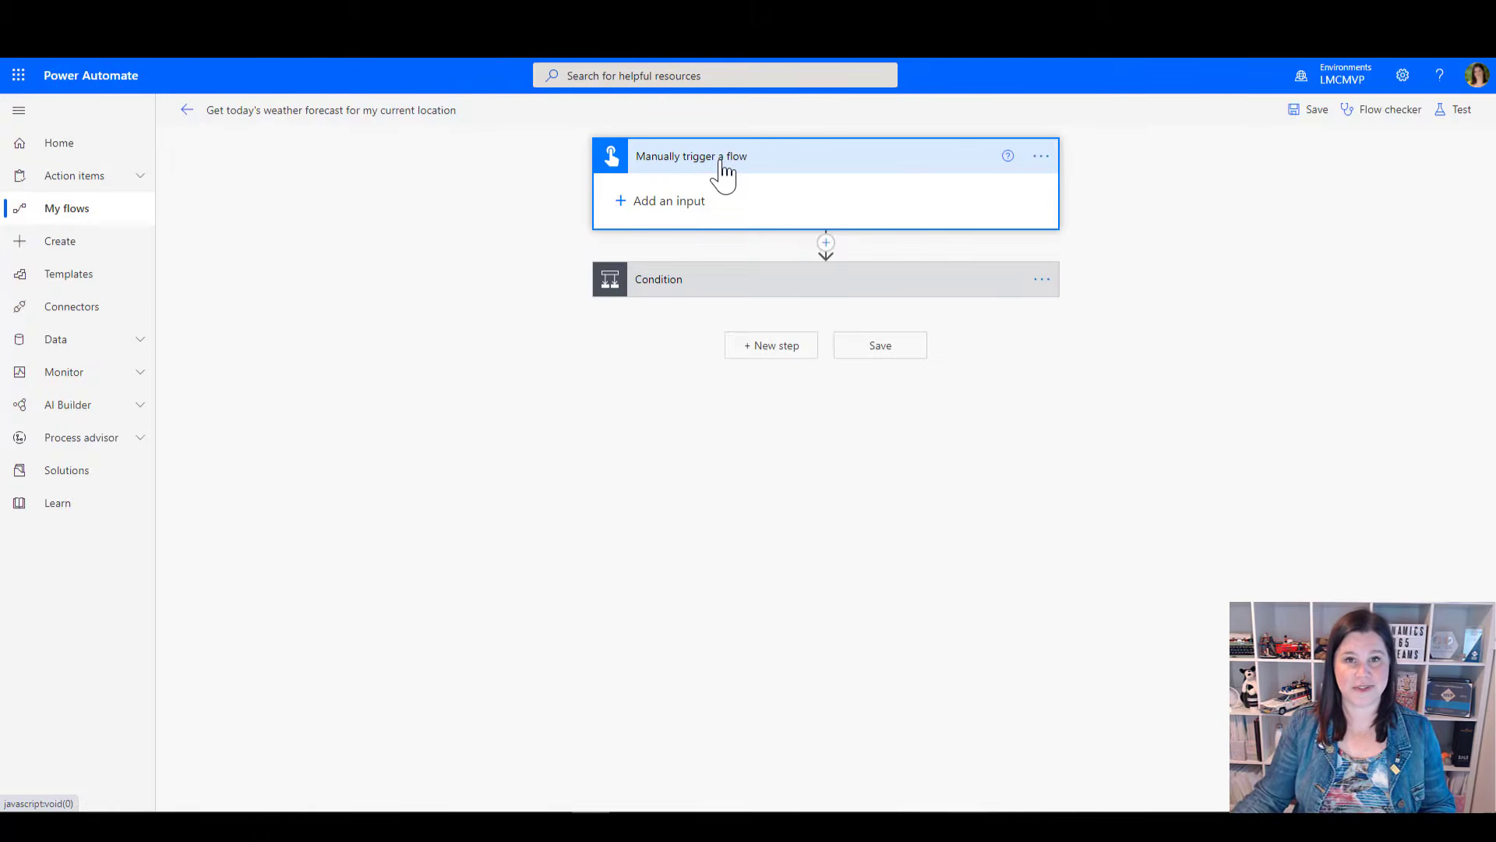
pyautogui.click(690, 291)
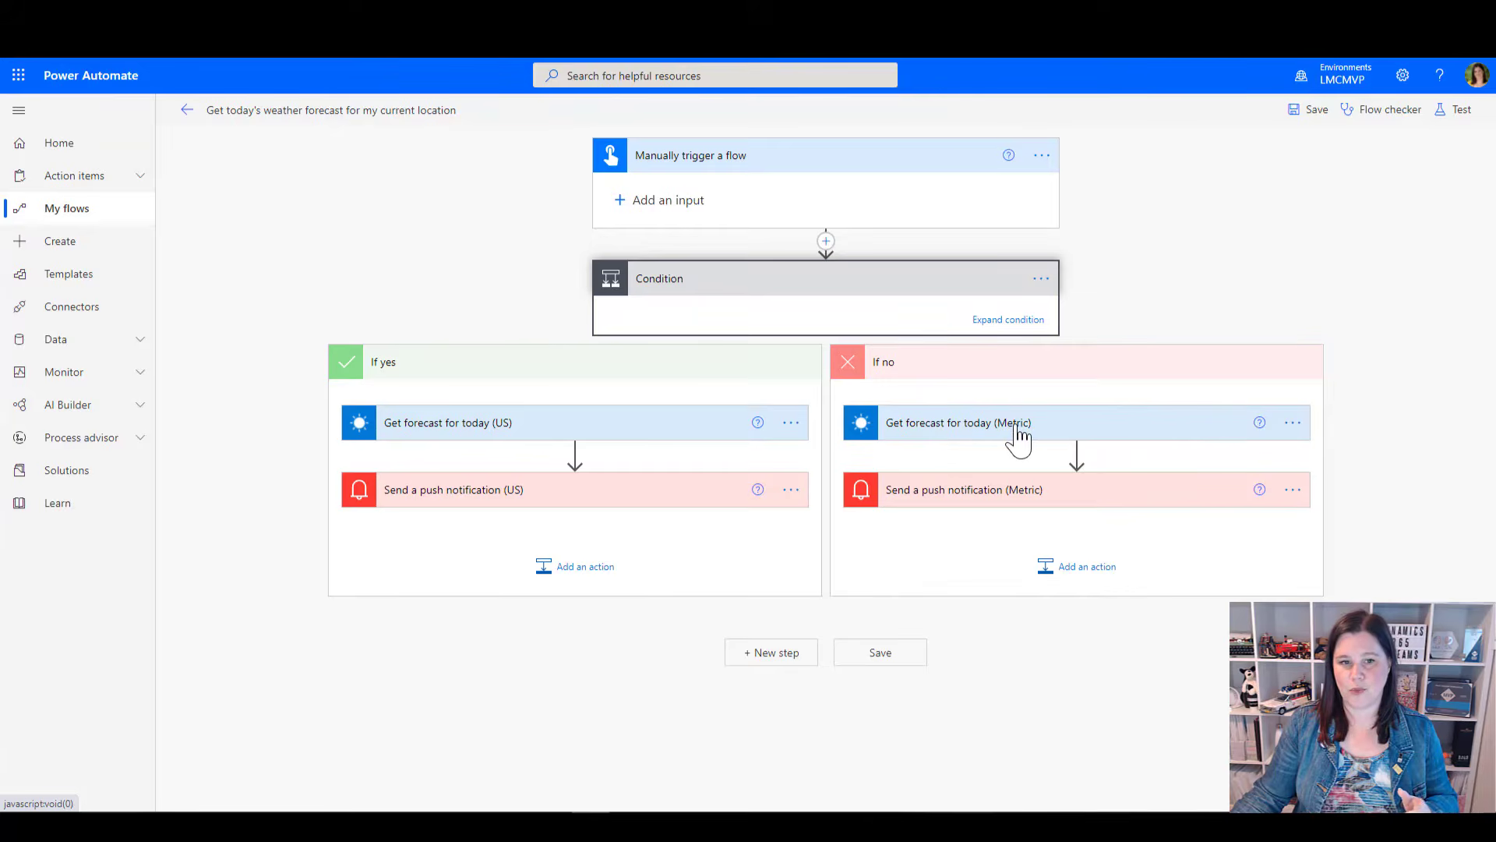
pyautogui.click(984, 319)
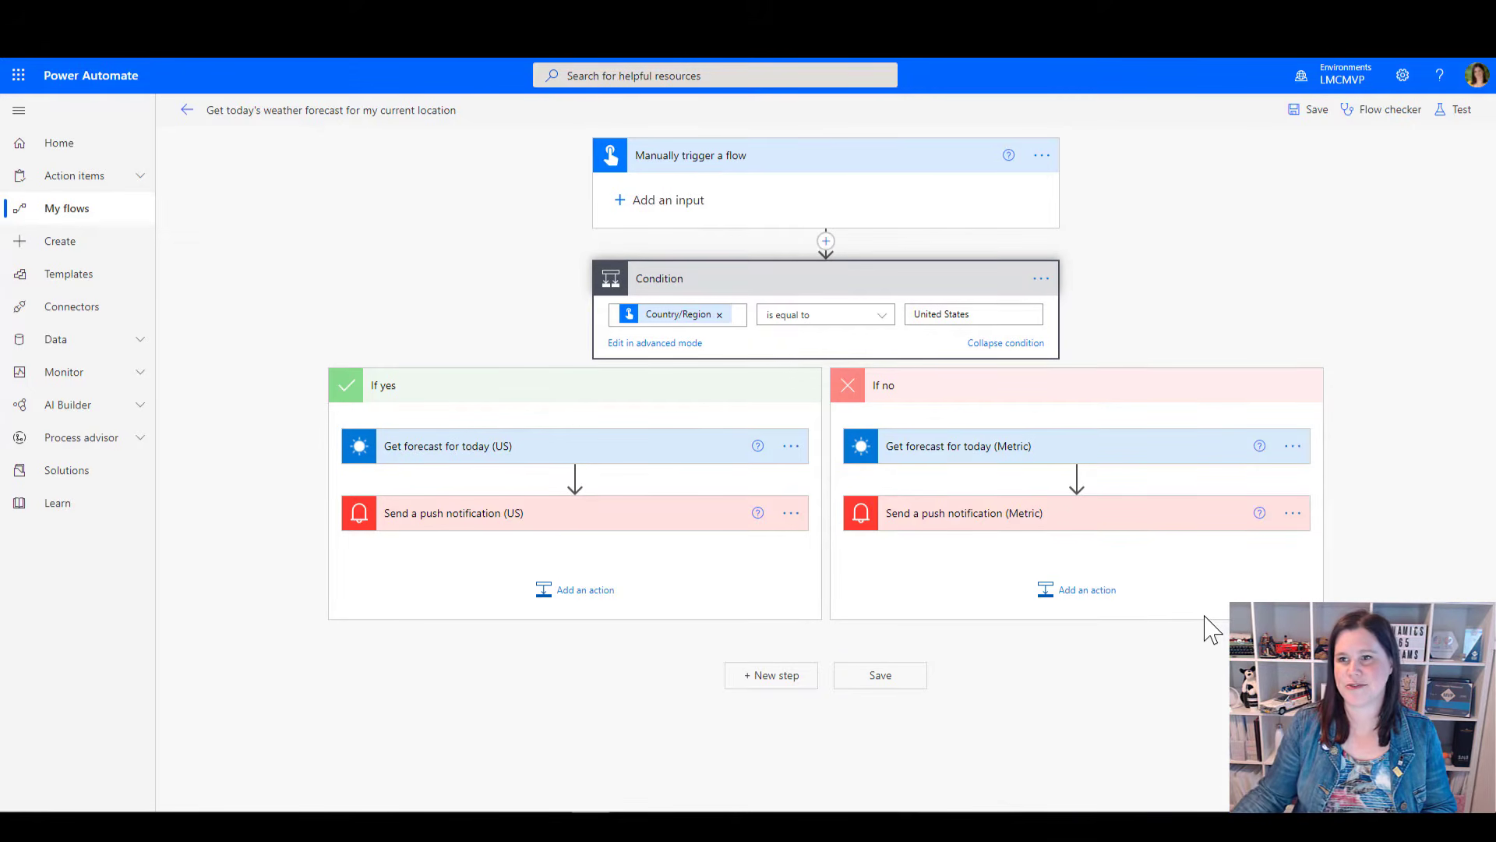
# Save the flow and run a manual test of it
pyautogui.click(1451, 117)
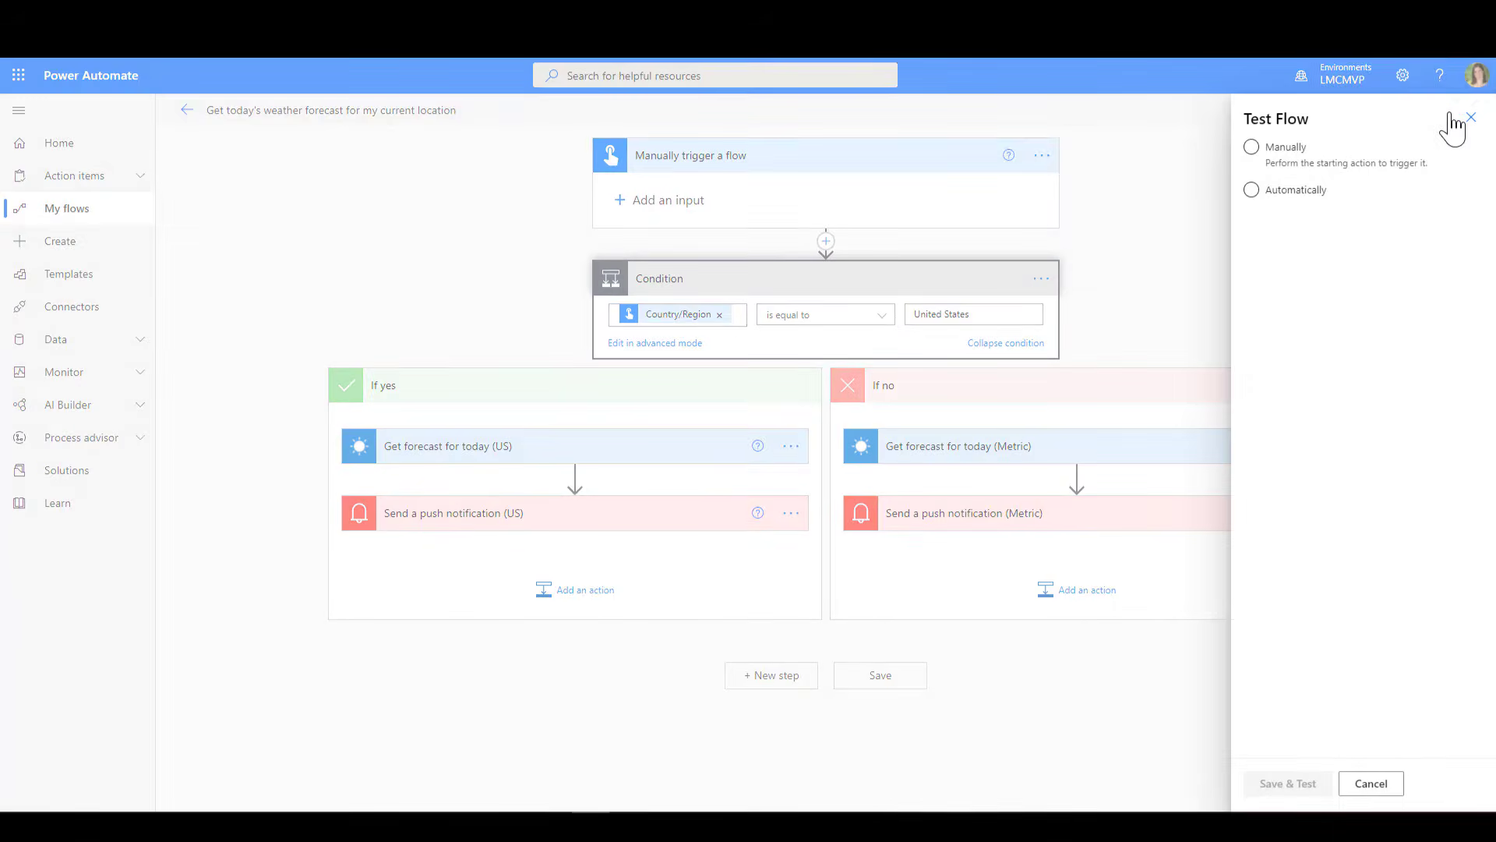
pyautogui.click(1253, 148)
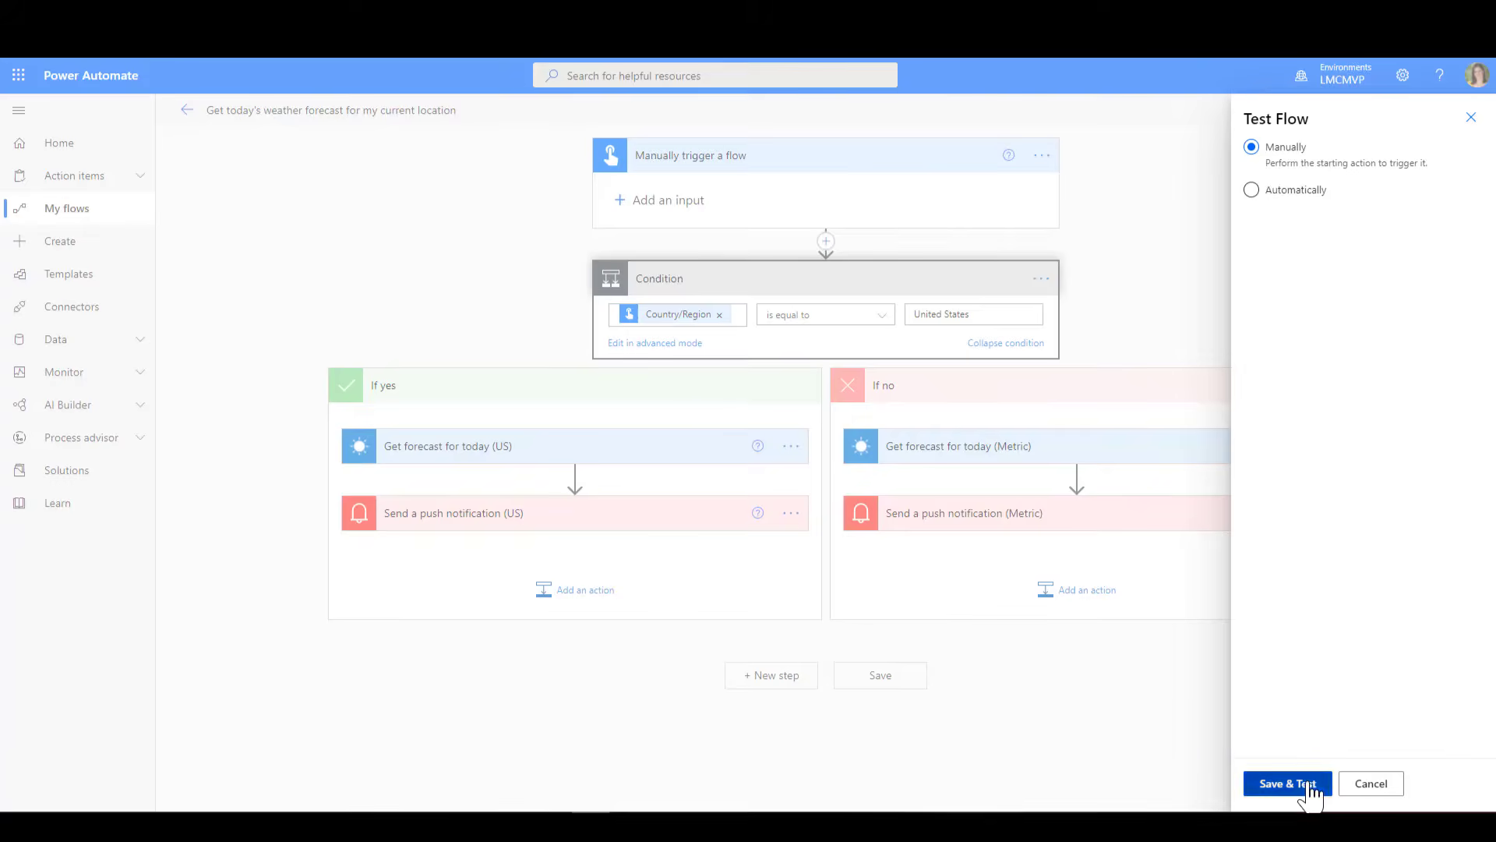
pyautogui.click(1311, 787)
pyautogui.click(1299, 787)
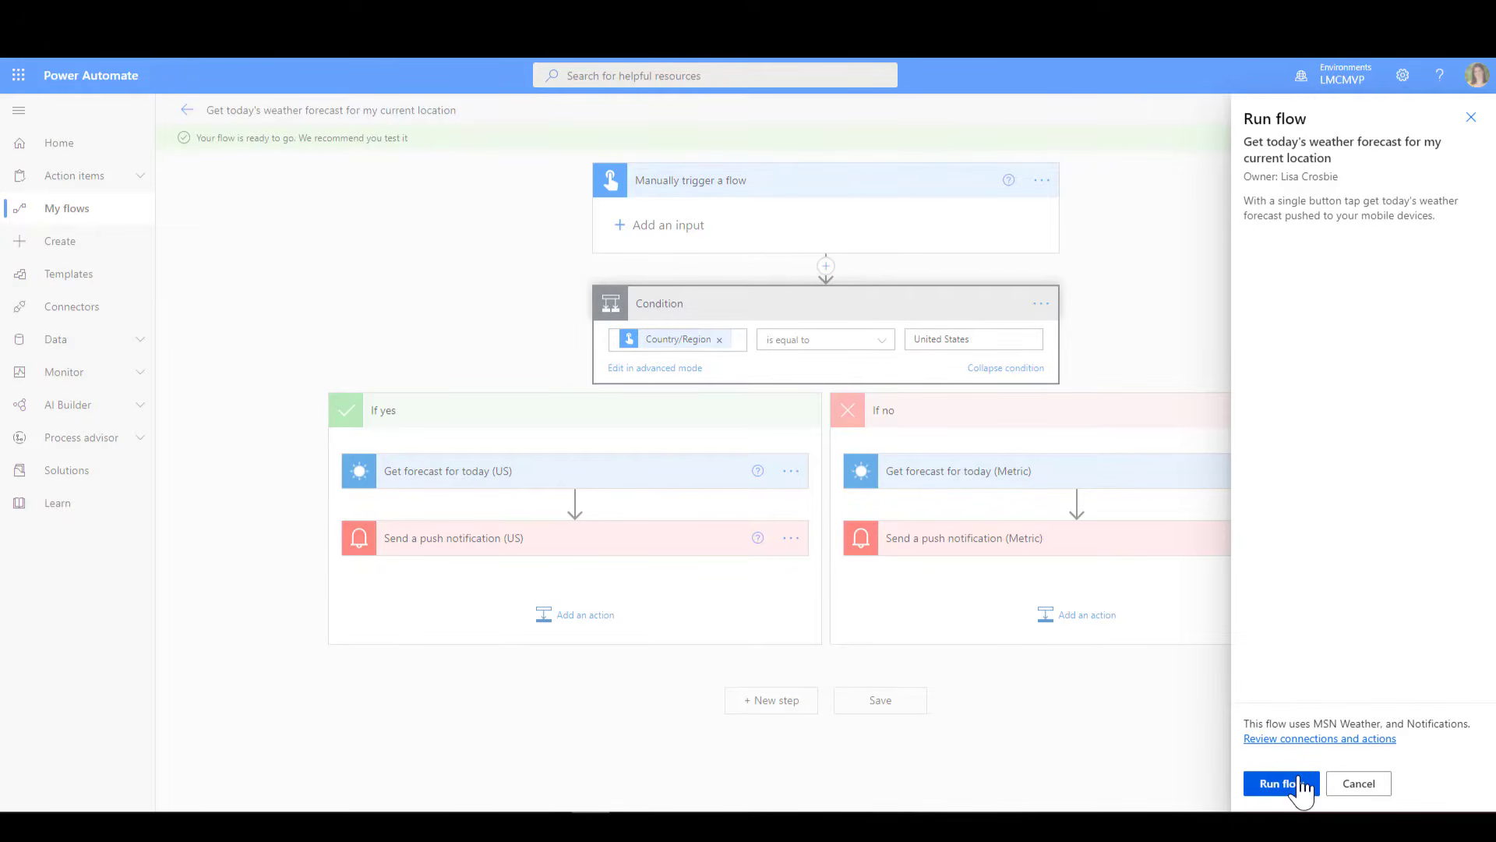
pyautogui.click(1299, 786)
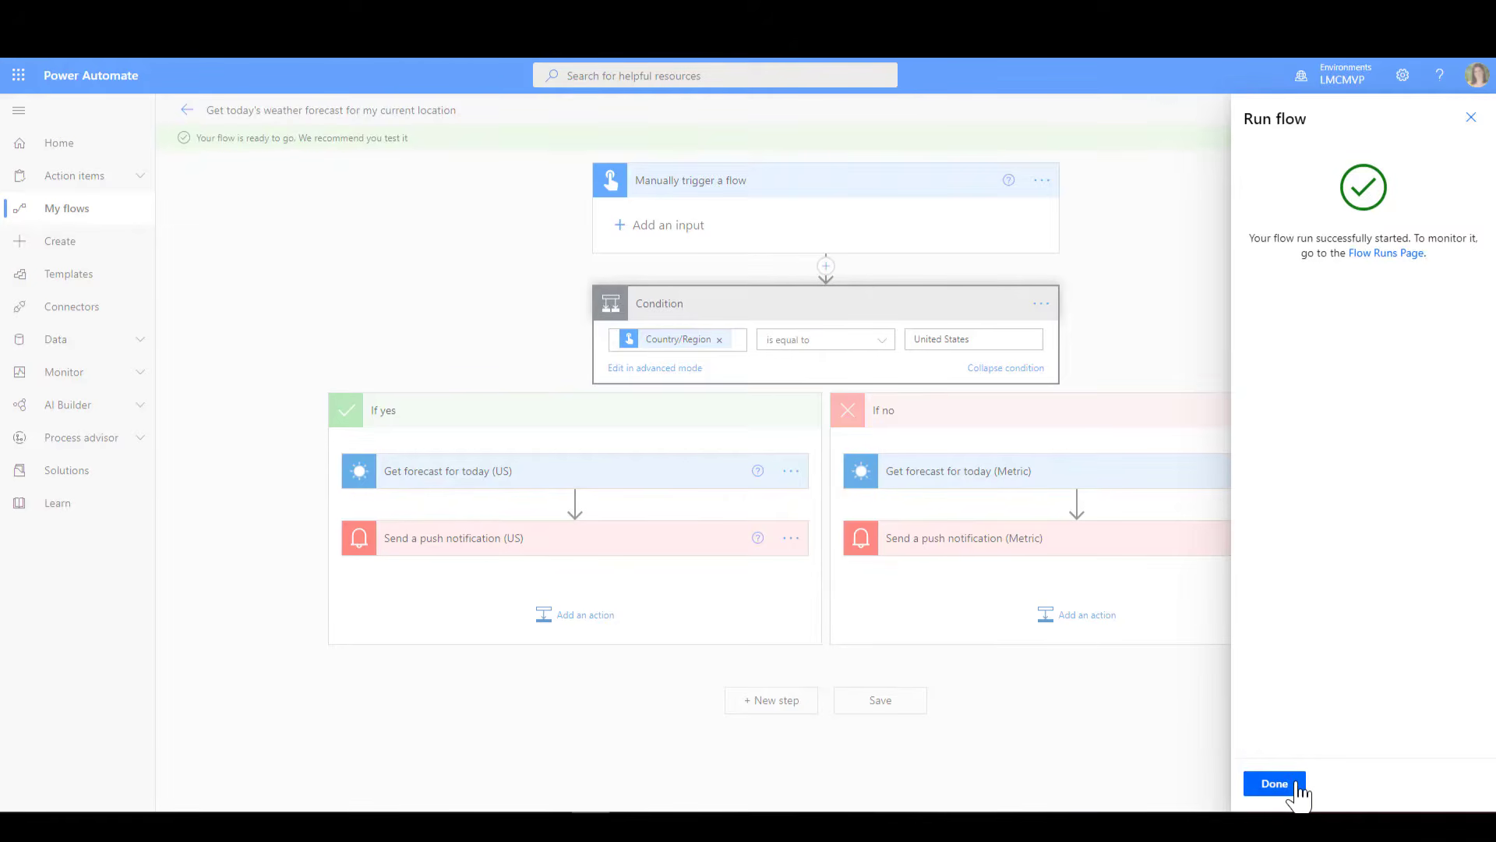
pyautogui.click(1300, 788)
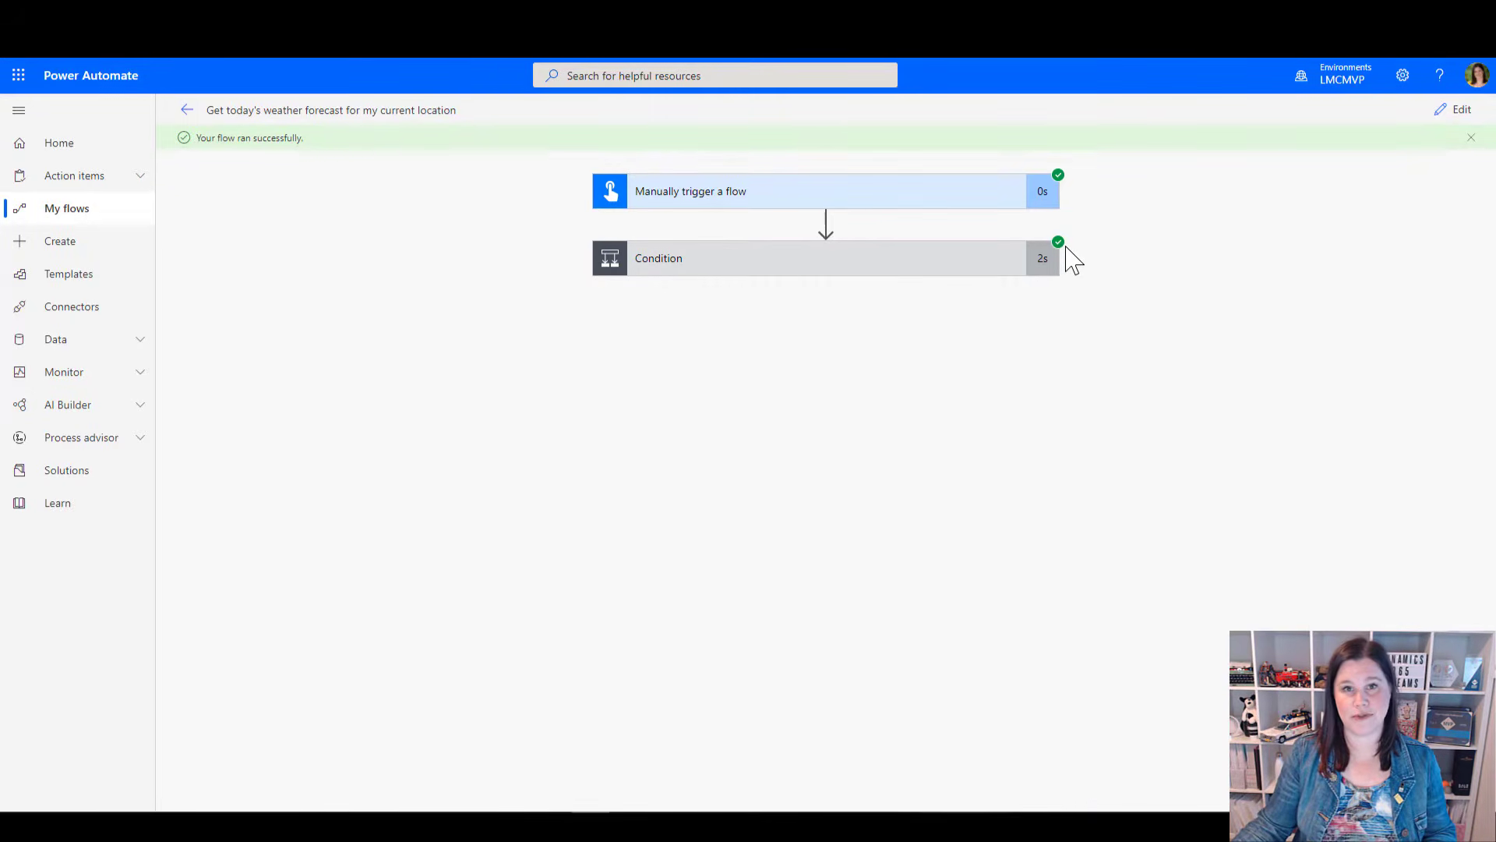
# Examine the test run's details for the manual trigger, the Condition and the Get forecast for today (Metric) action
pyautogui.click(723, 205)
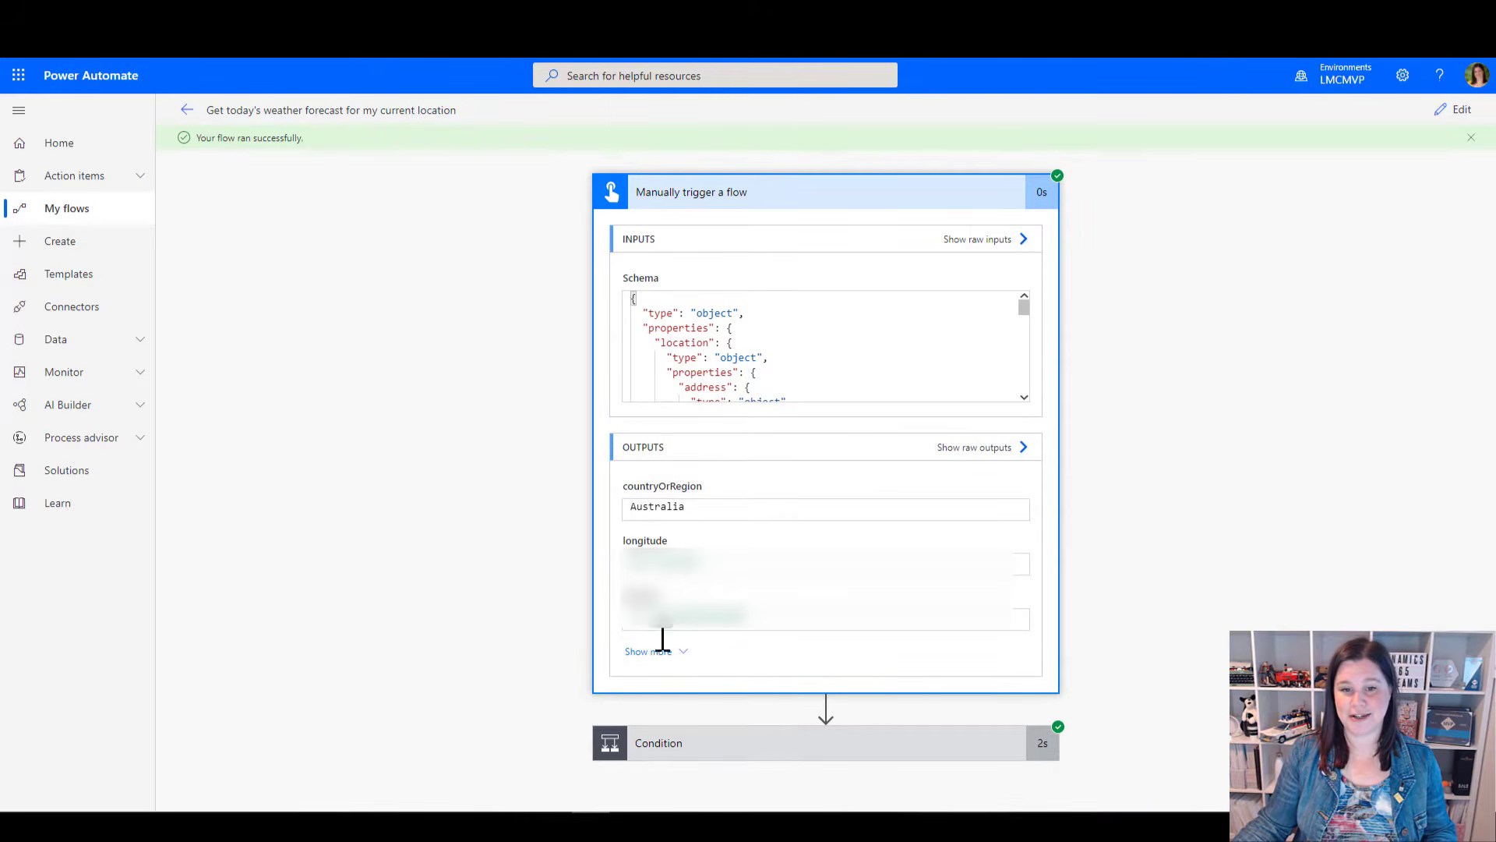
pyautogui.click(678, 744)
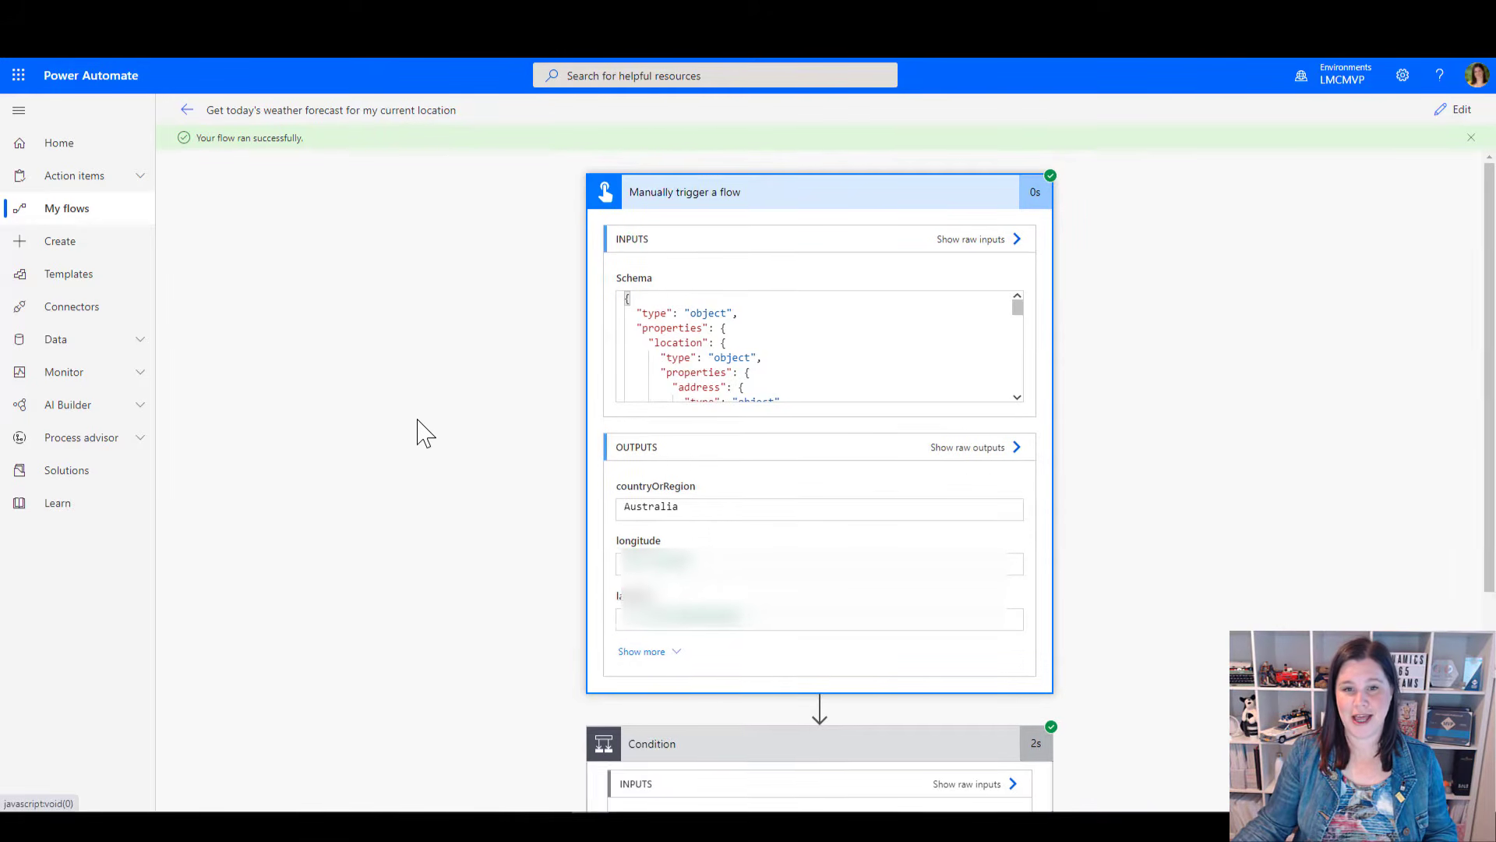
pyautogui.scroll(-4, 424, 421)
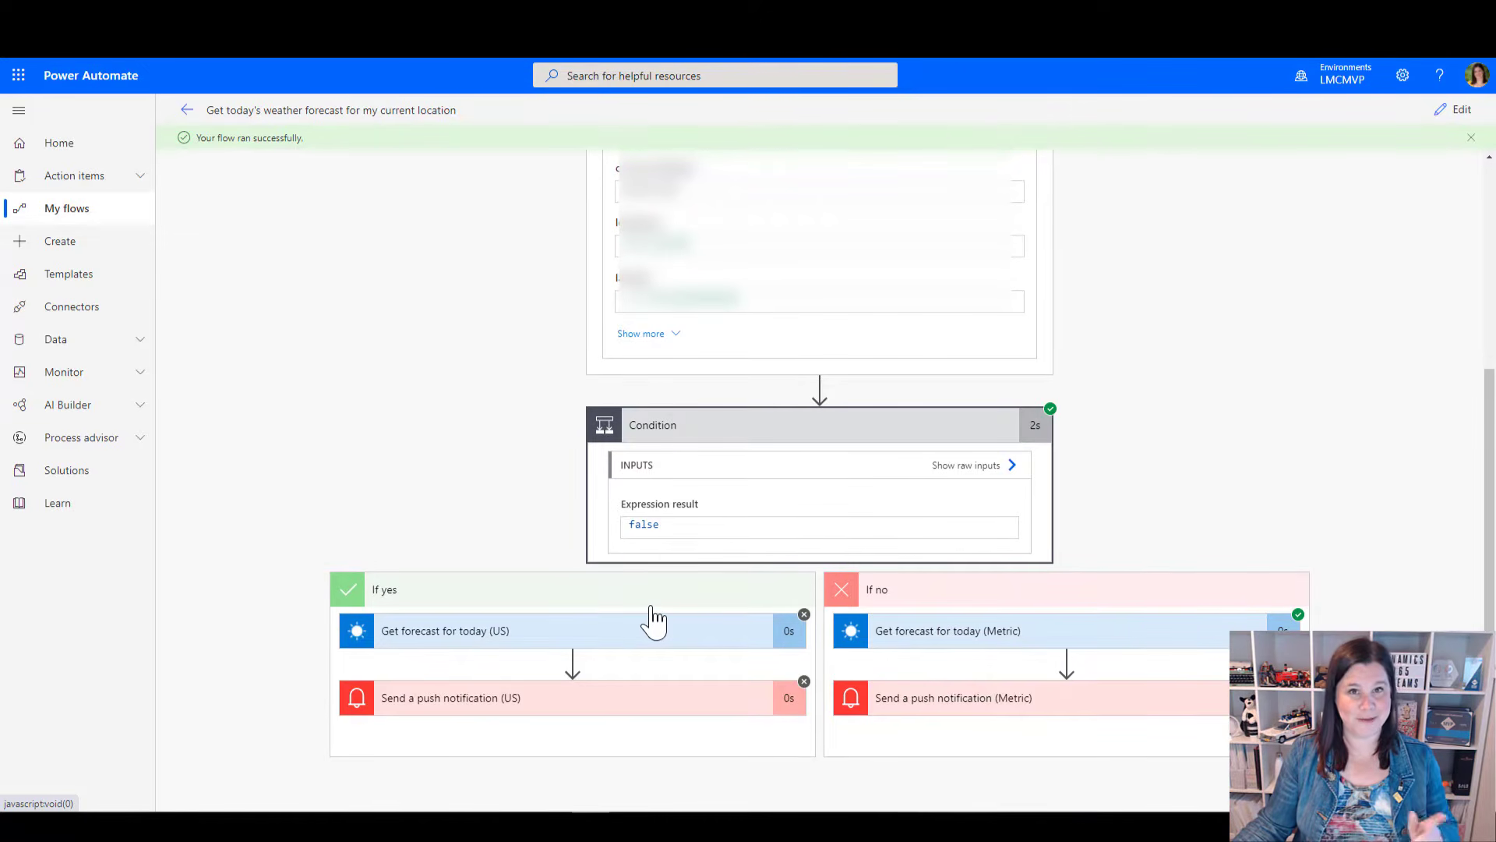
pyautogui.click(939, 633)
pyautogui.scroll(-2, 1099, 499)
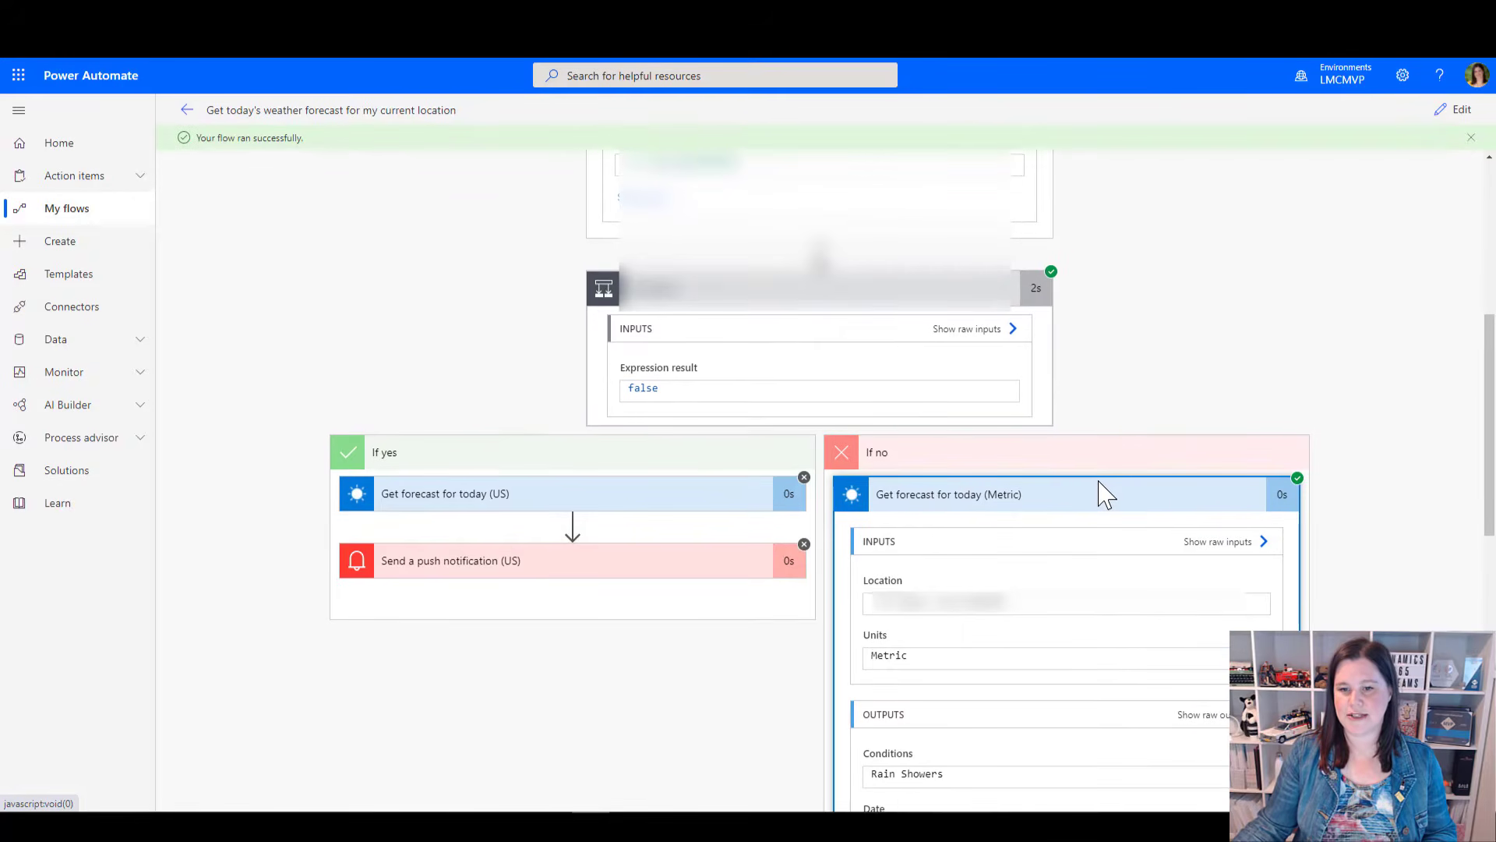
pyautogui.scroll(4, 722, 229)
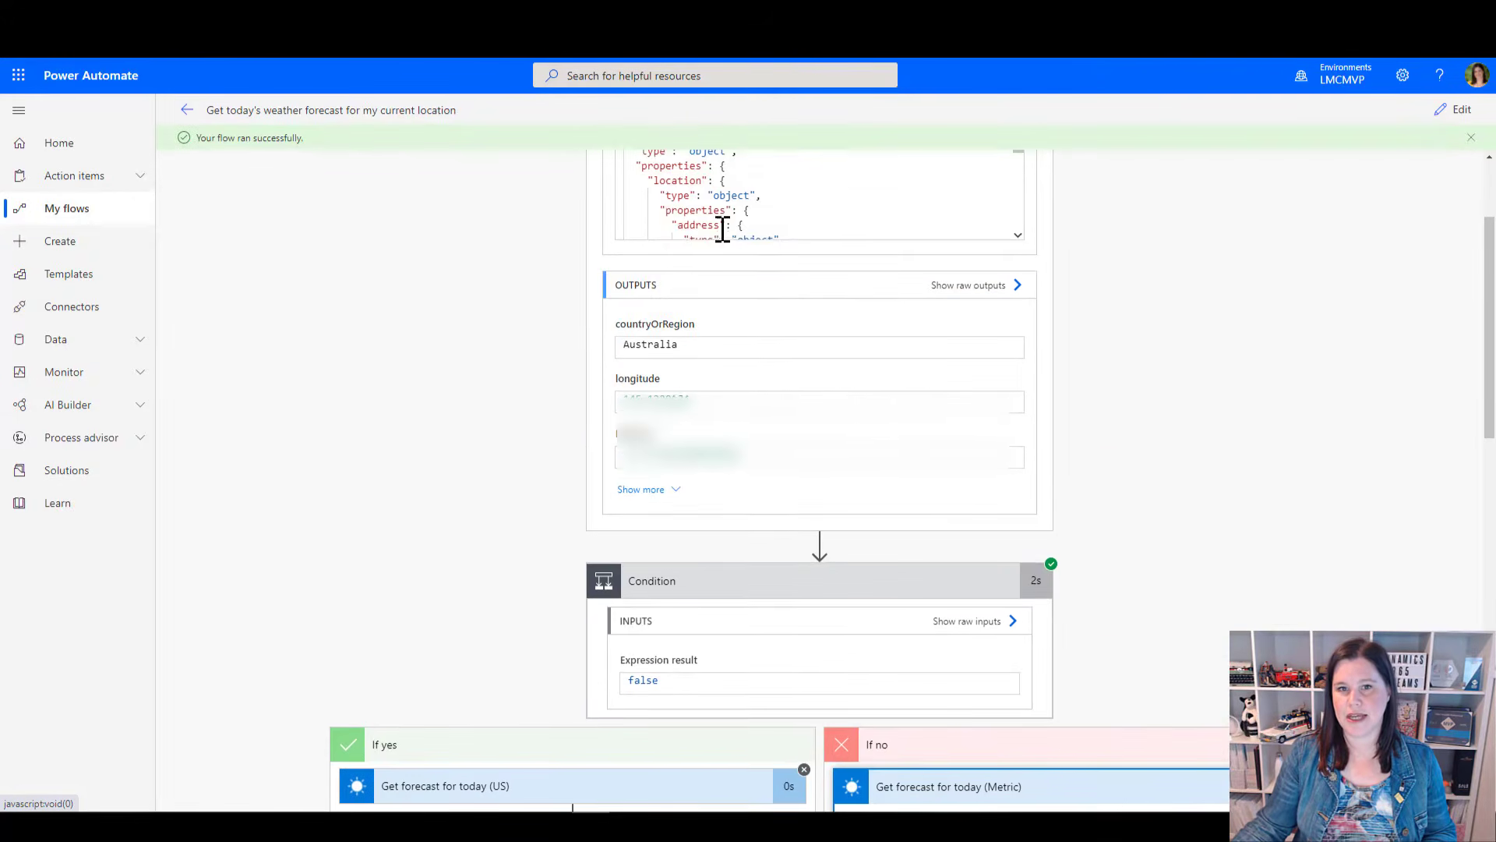
pyautogui.scroll(2, 722, 230)
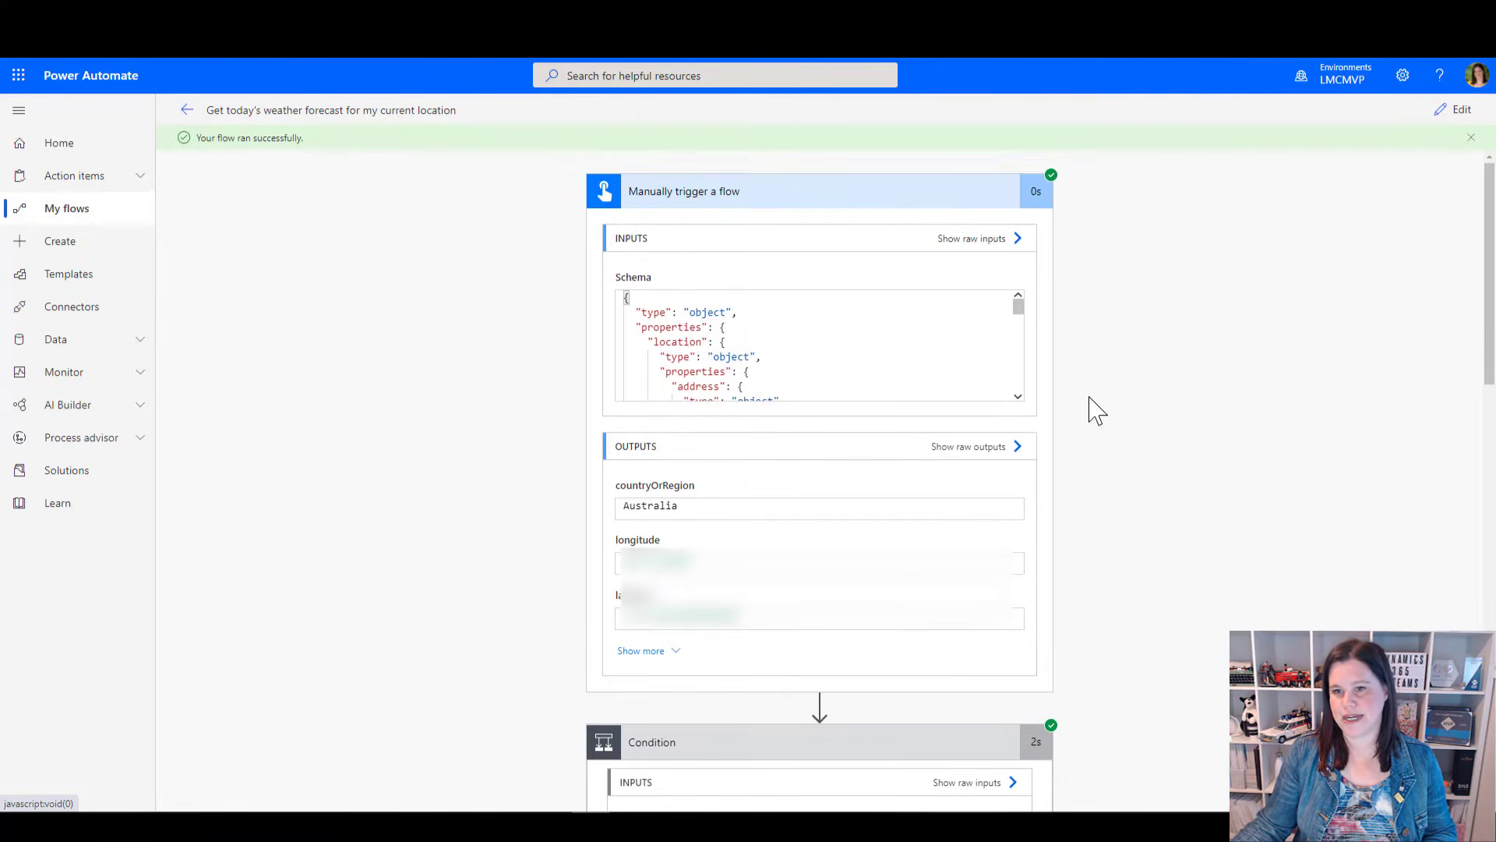
pyautogui.scroll(-5, 1095, 410)
pyautogui.scroll(-1, 1294, 555)
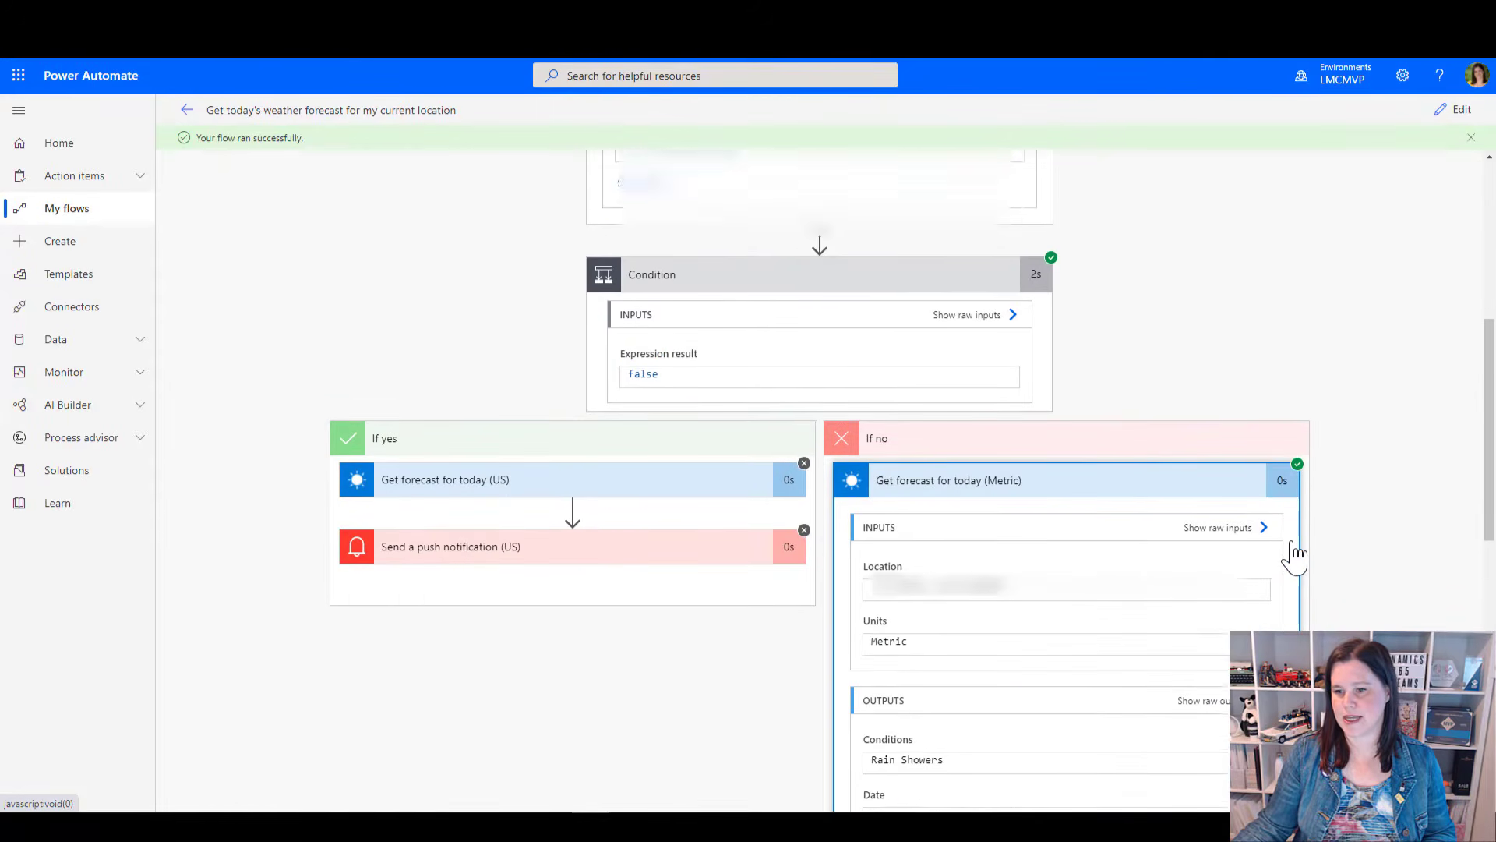
pyautogui.scroll(-10, 1294, 555)
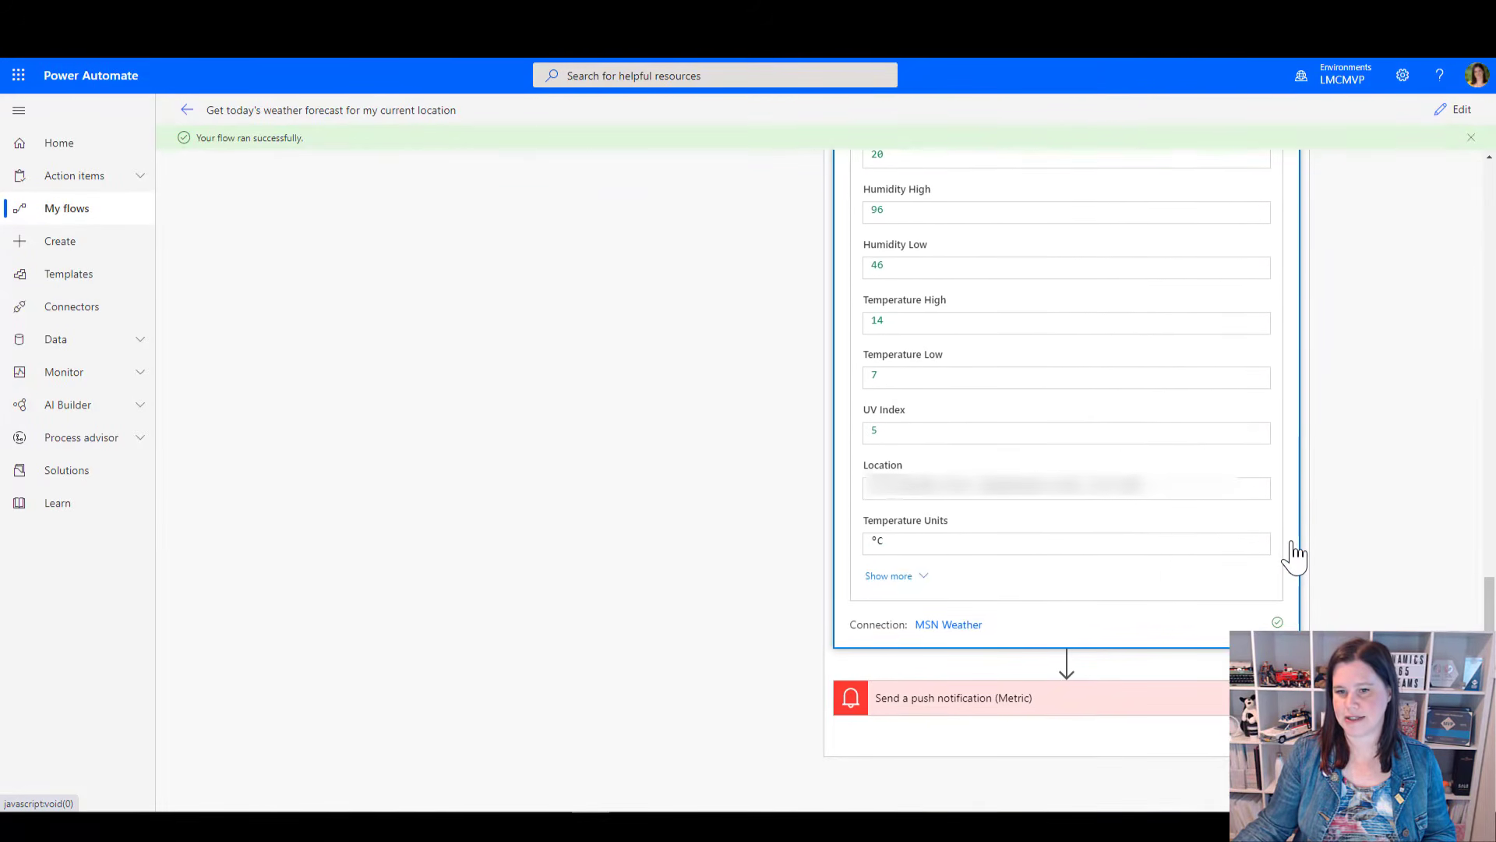
# Examine the run's Send a push notification (Metric) details, and view the activity in the Power Automate mobile app
pyautogui.click(1138, 689)
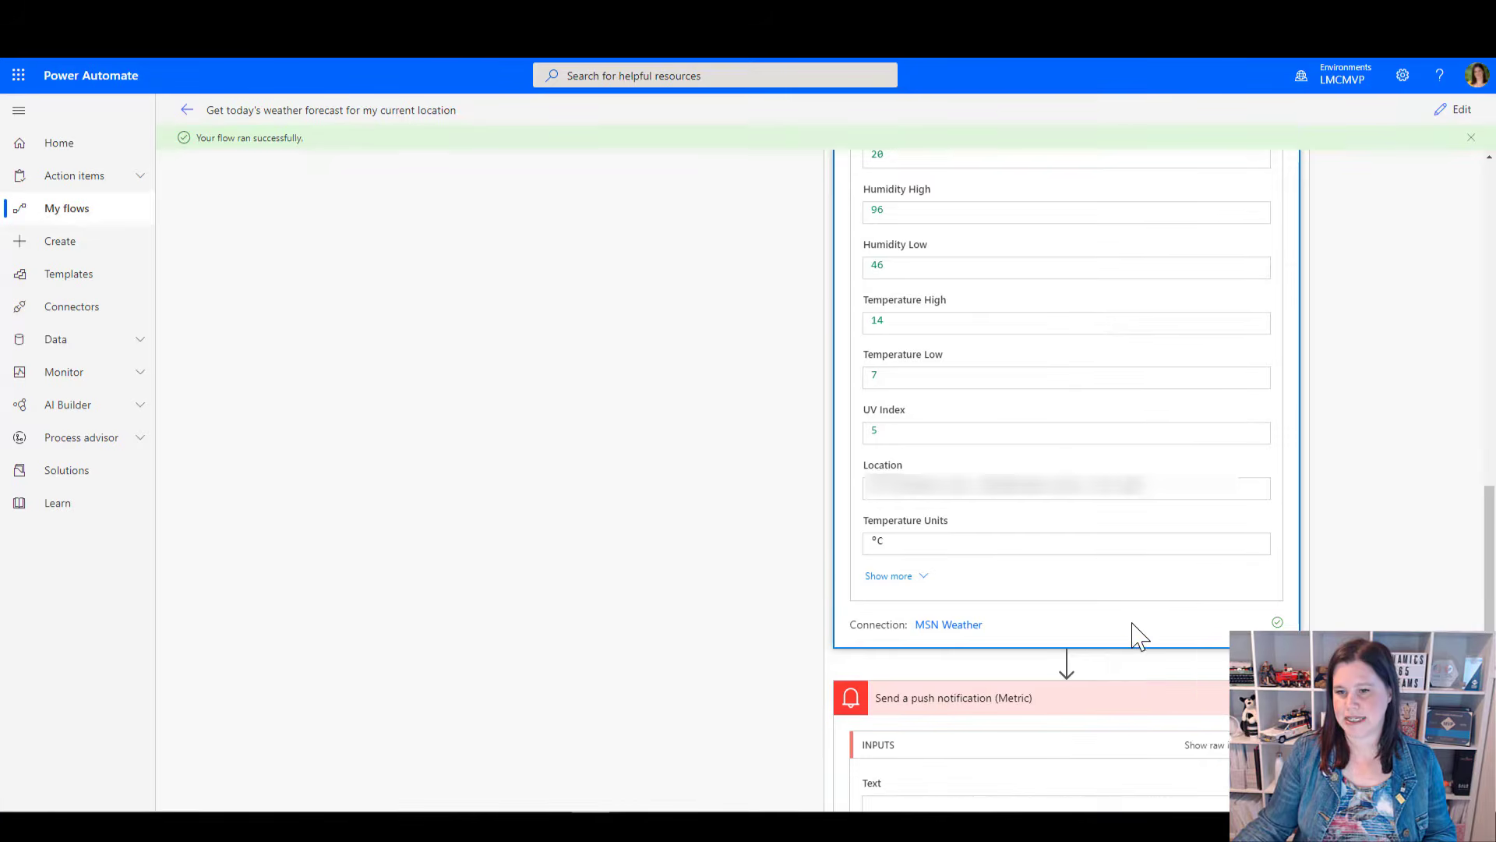
pyautogui.scroll(-7, 1138, 635)
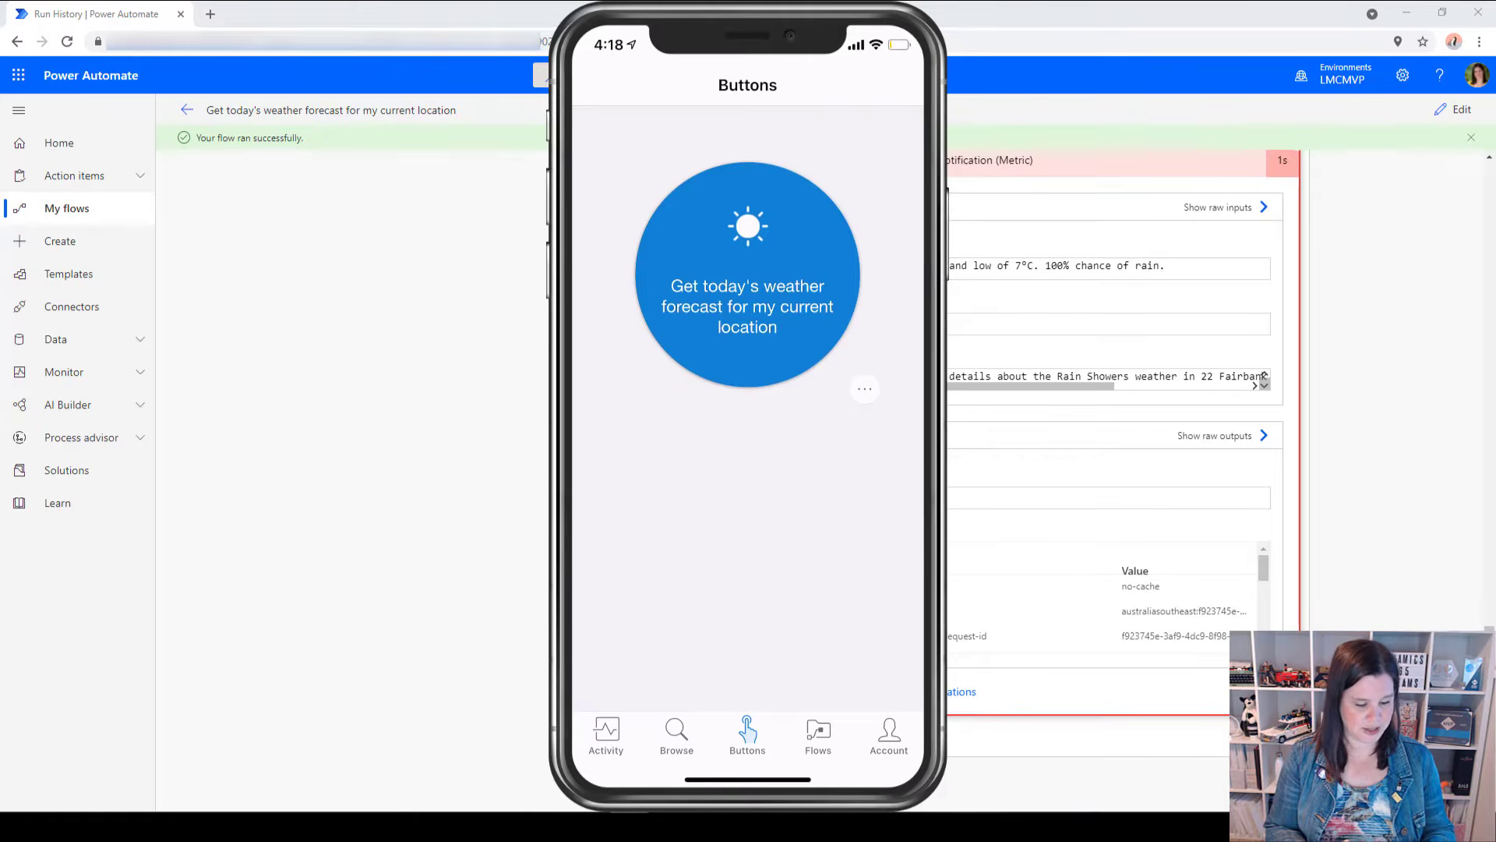
pyautogui.click(606, 736)
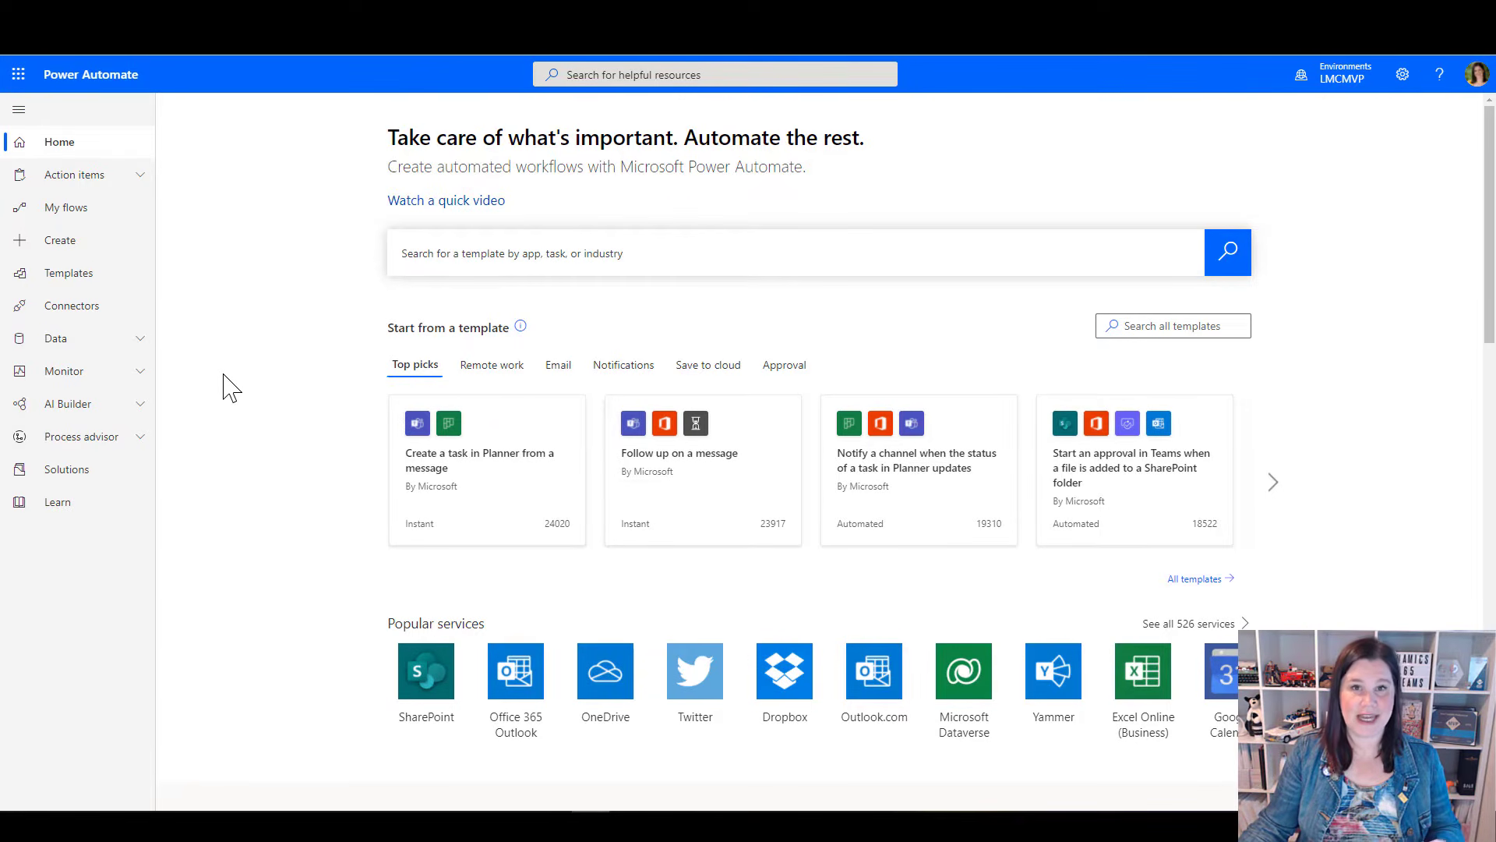
# Open the SharePoint connector from the connector list and look through its triggers and flow templates
pyautogui.click(74, 311)
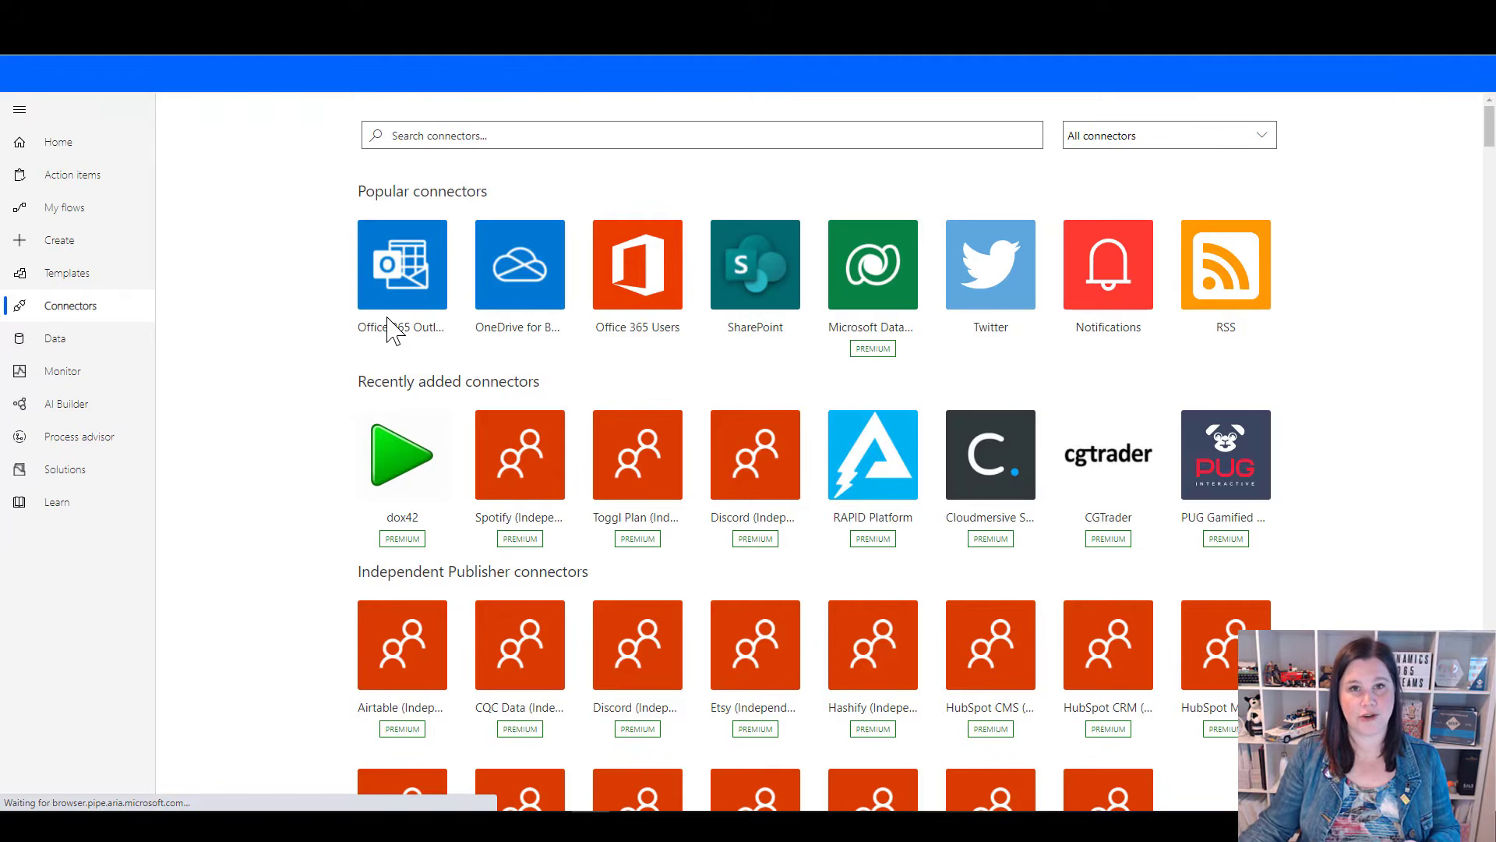
pyautogui.click(772, 292)
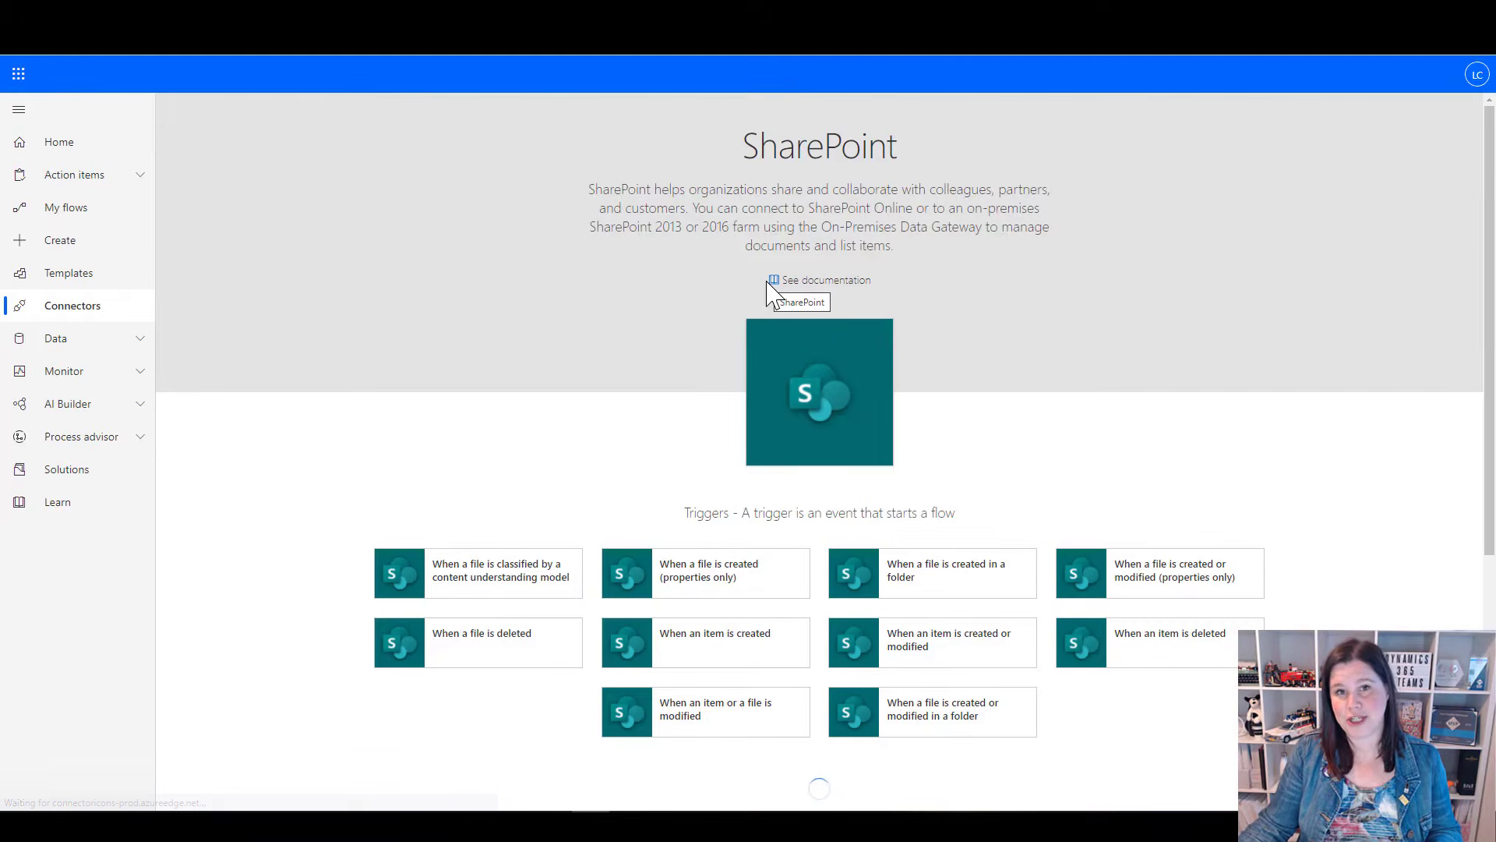
pyautogui.scroll(-2, 768, 292)
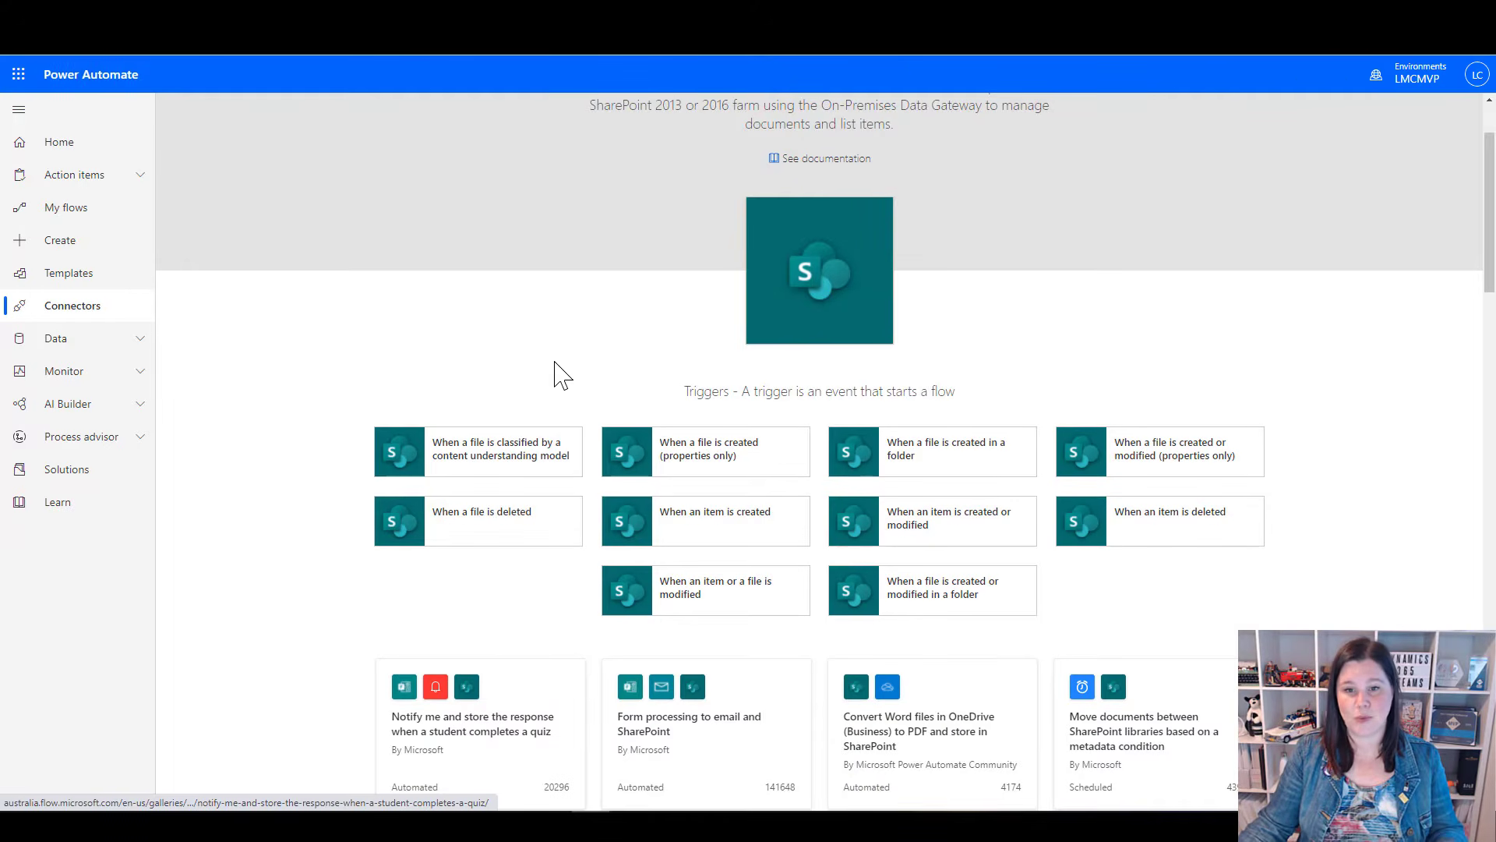
pyautogui.scroll(-4, 728, 608)
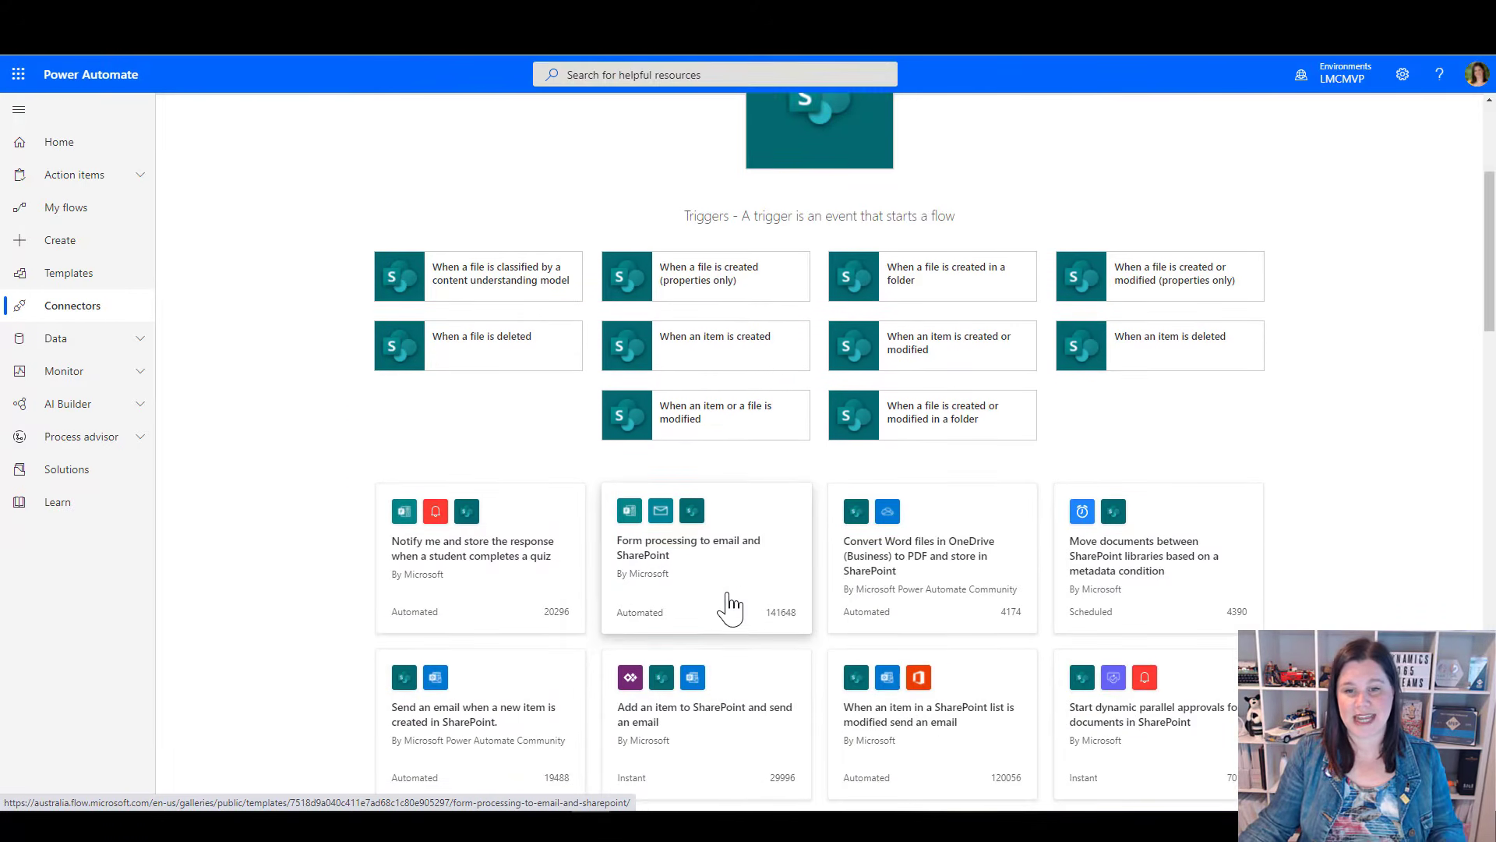
pyautogui.scroll(-10, 730, 606)
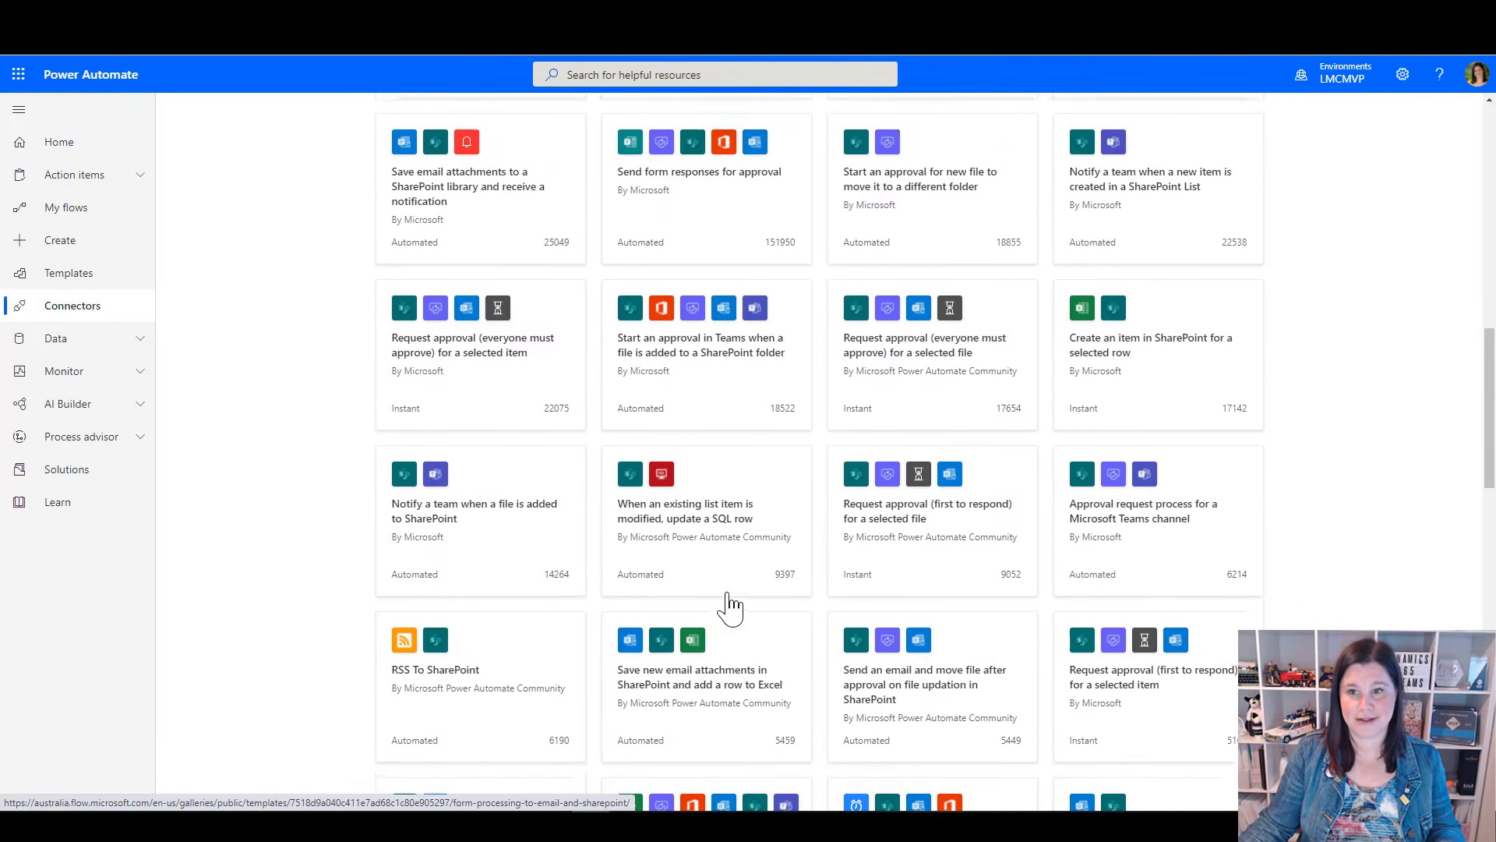
# Create an automated cloud flow using the Microsoft Dataverse trigger for a row being added, modified or deleted, found by searching for "data"
pyautogui.scroll(15, 730, 606)
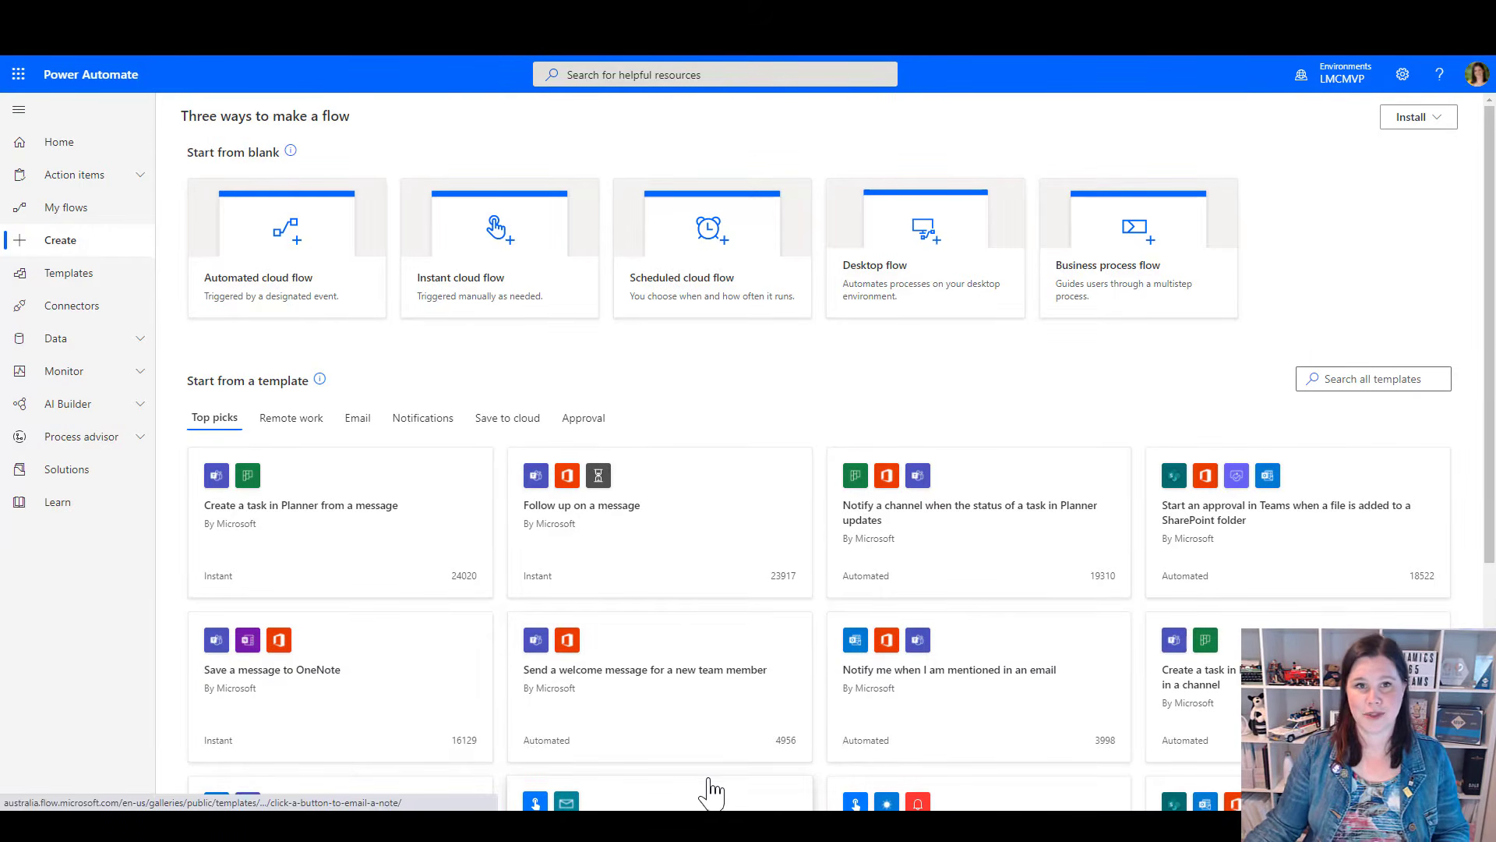
pyautogui.click(251, 318)
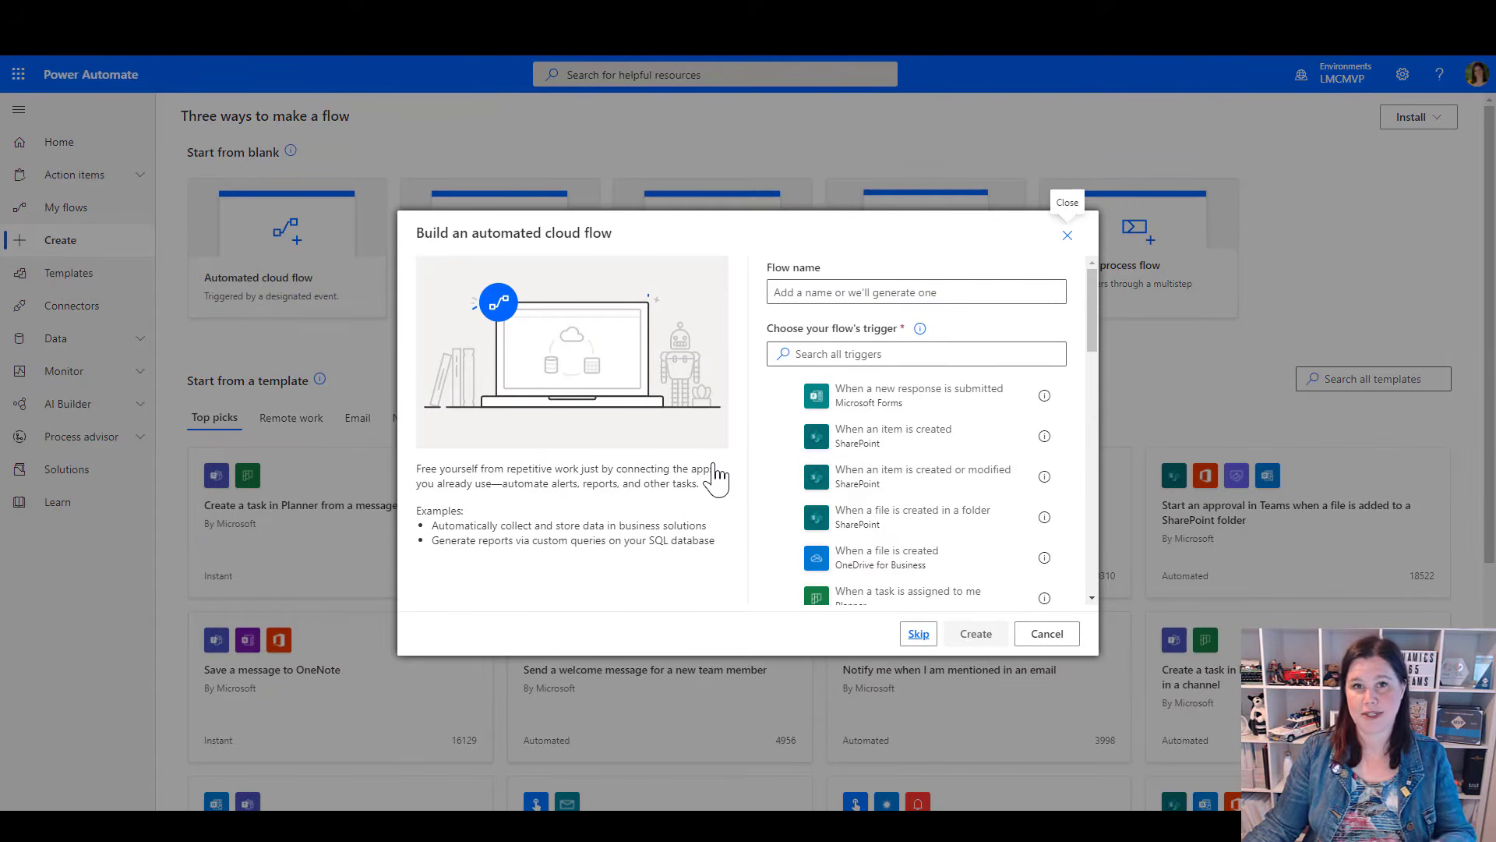
pyautogui.click(867, 355)
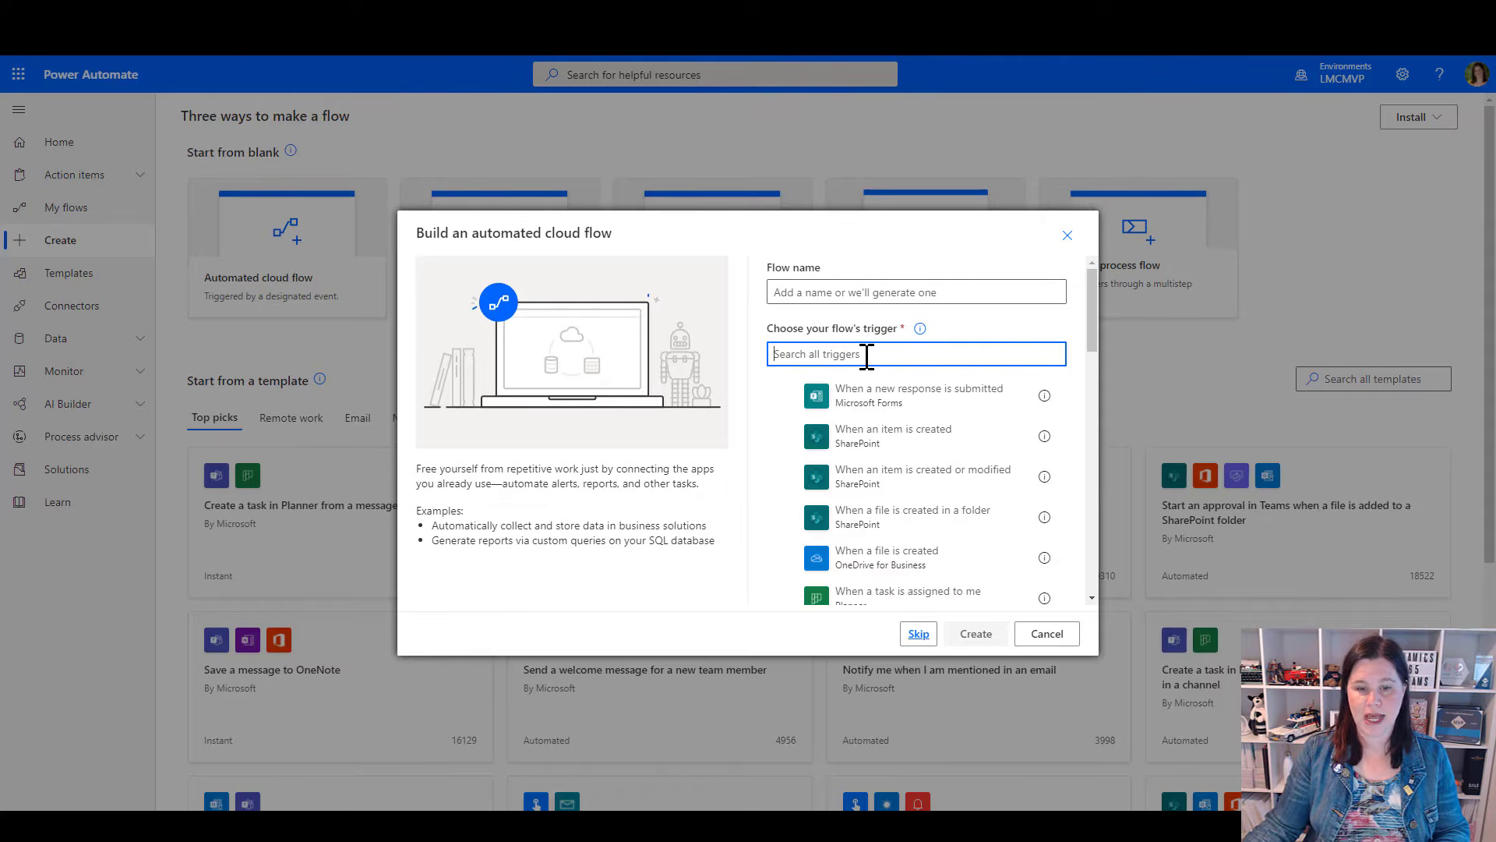
pyautogui.write('data')
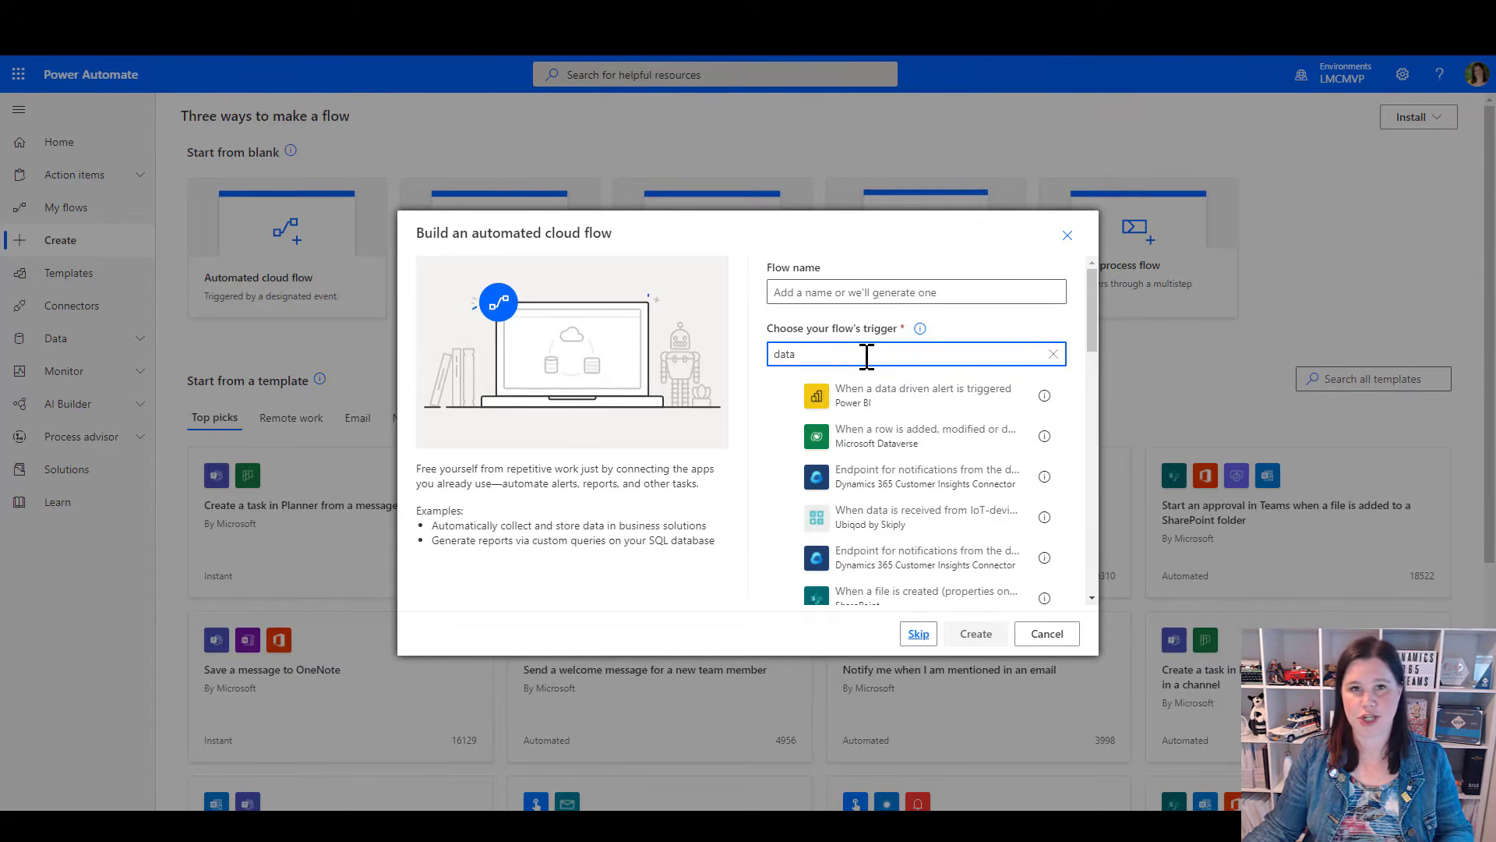
pyautogui.click(895, 450)
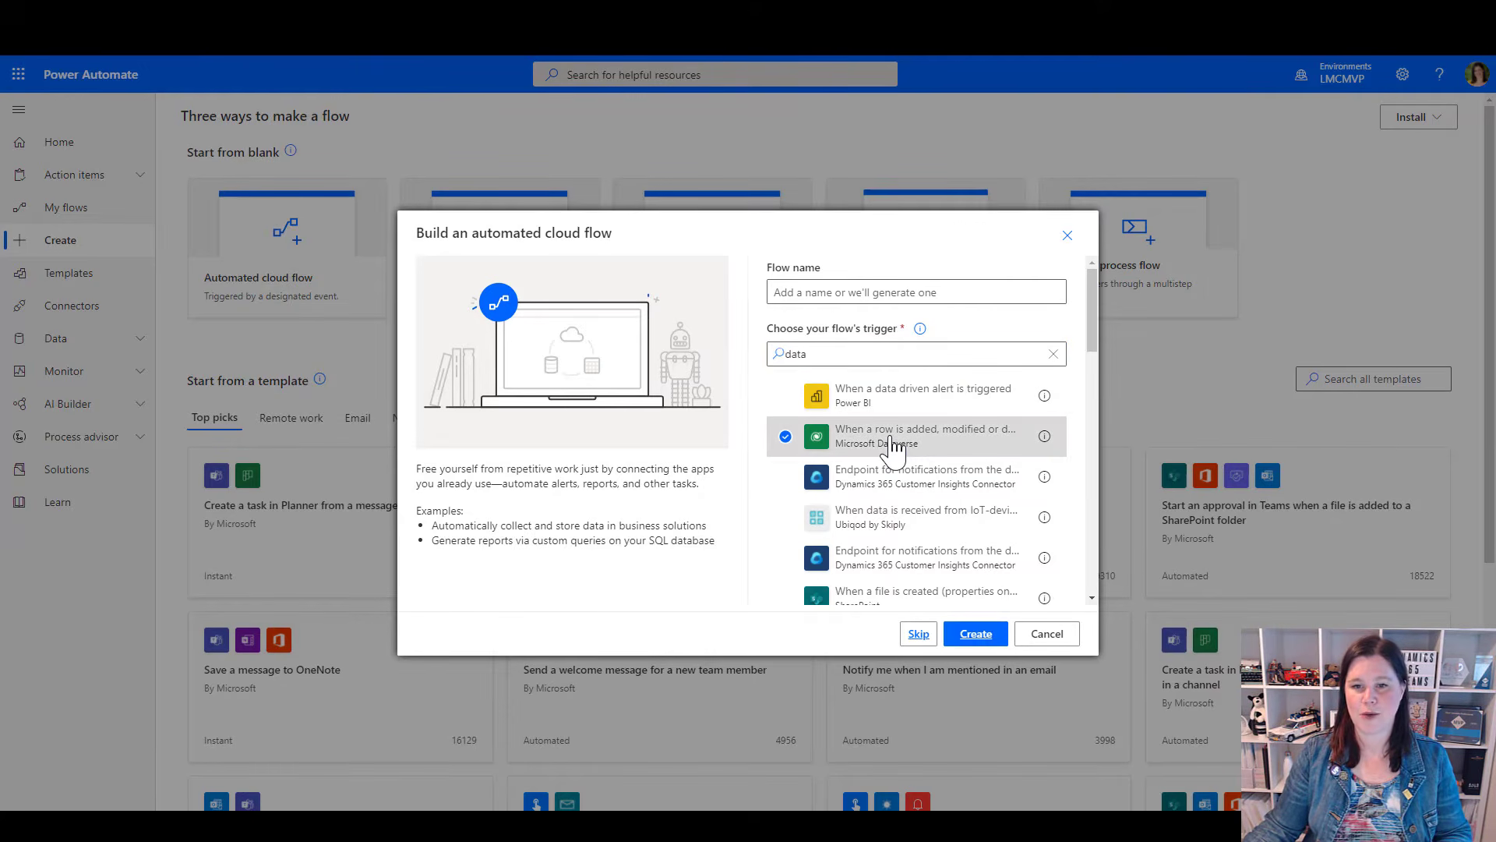
pyautogui.click(979, 635)
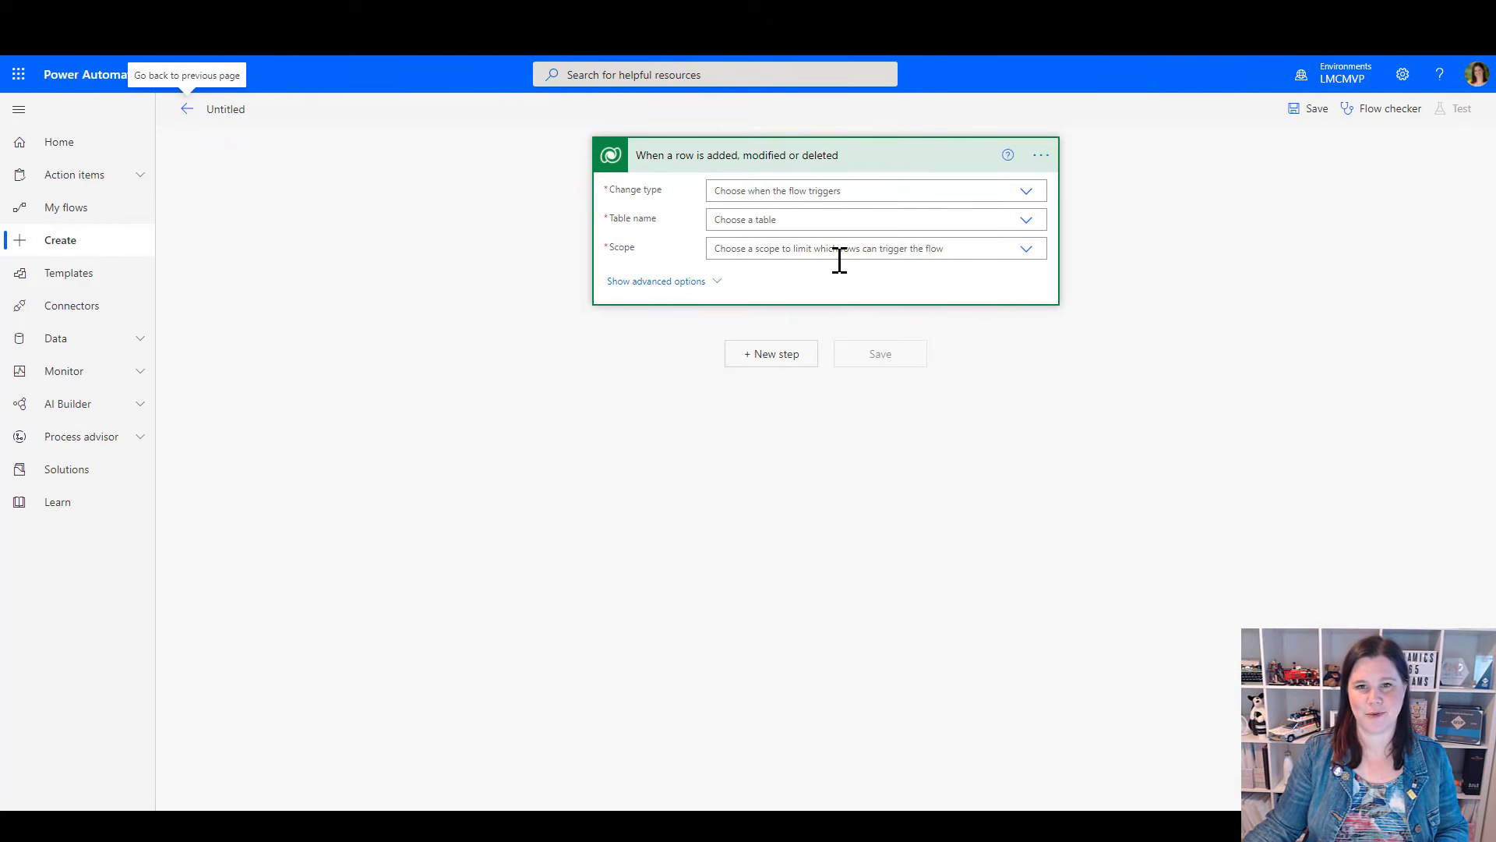
# Configure the Dataverse trigger with change type Added, table name Accounts and scope Organization
pyautogui.click(1026, 191)
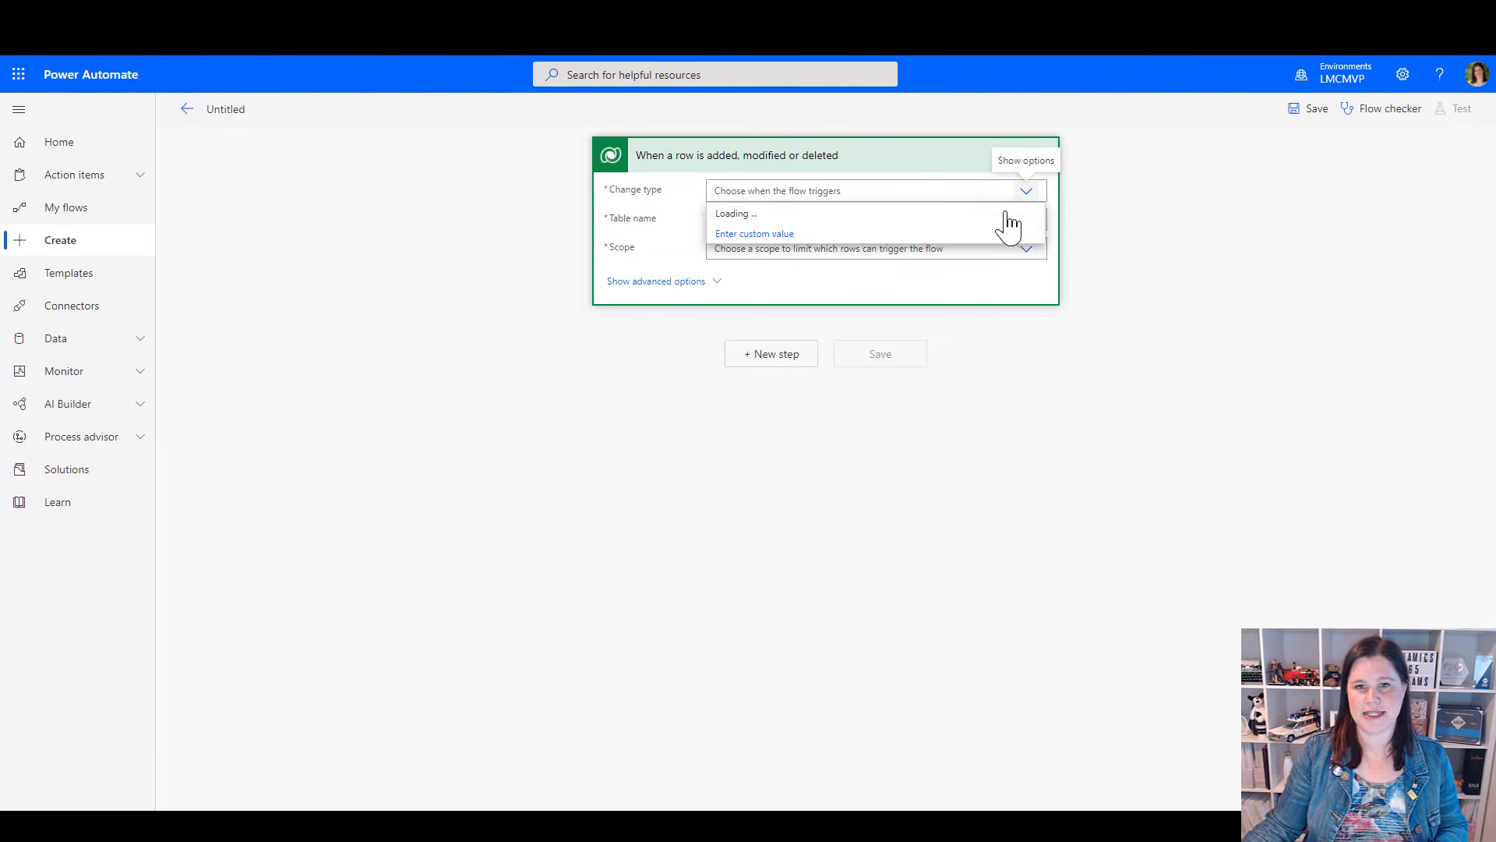
pyautogui.click(725, 214)
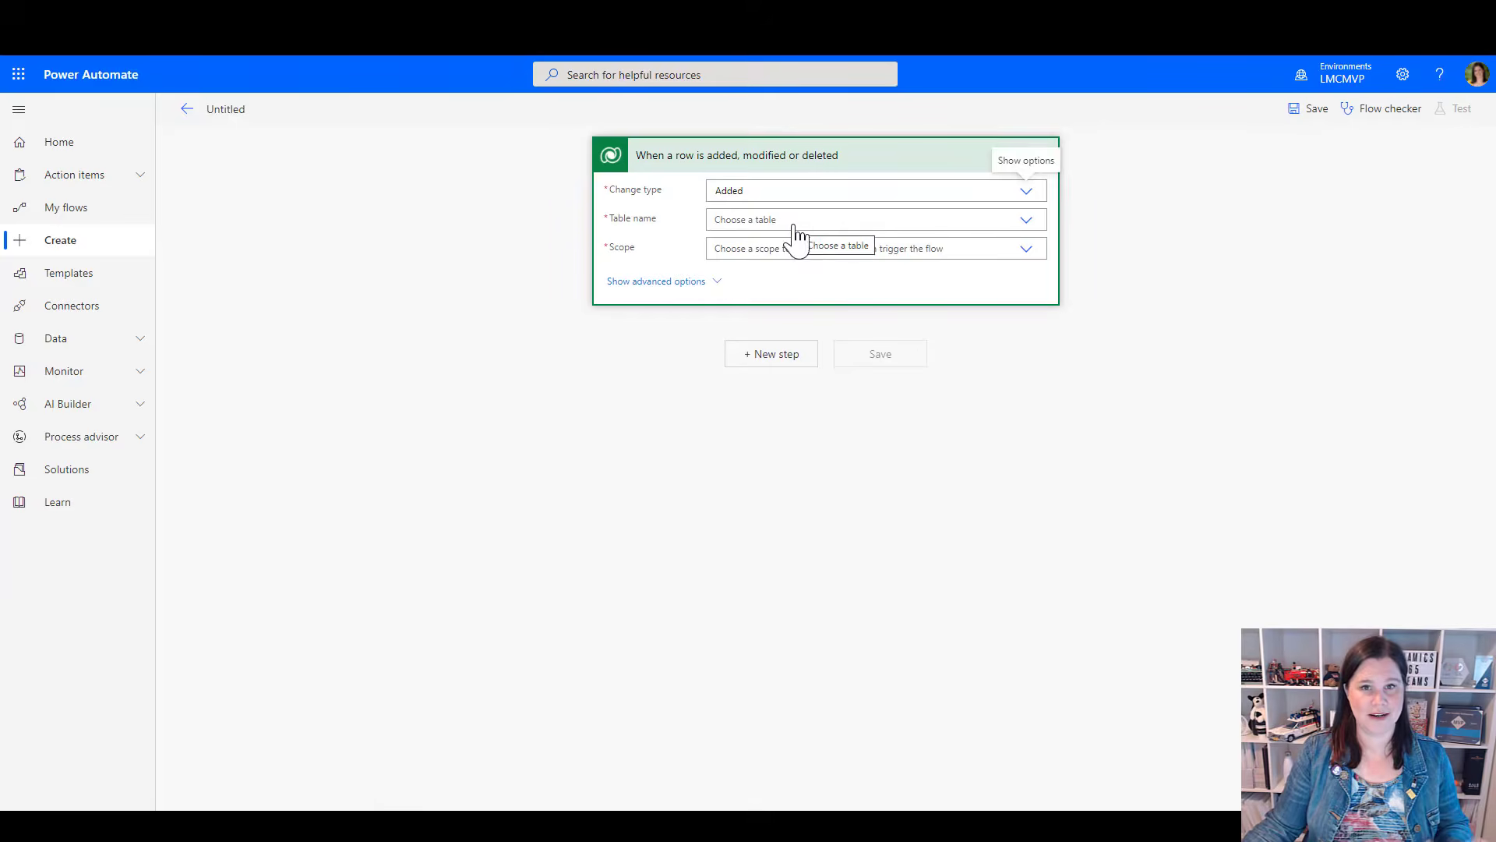
pyautogui.click(804, 219)
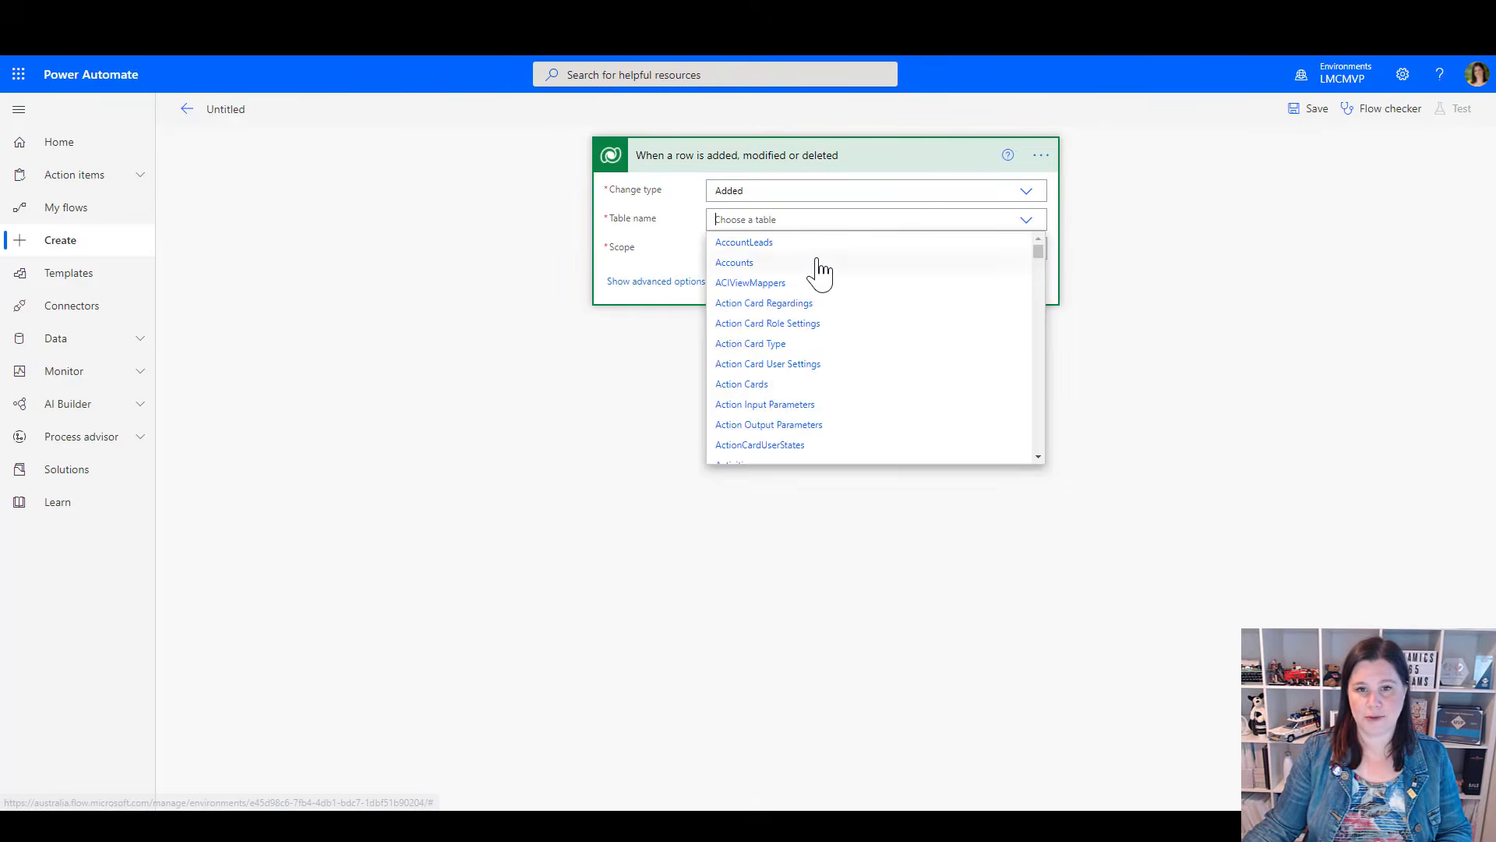
pyautogui.click(721, 264)
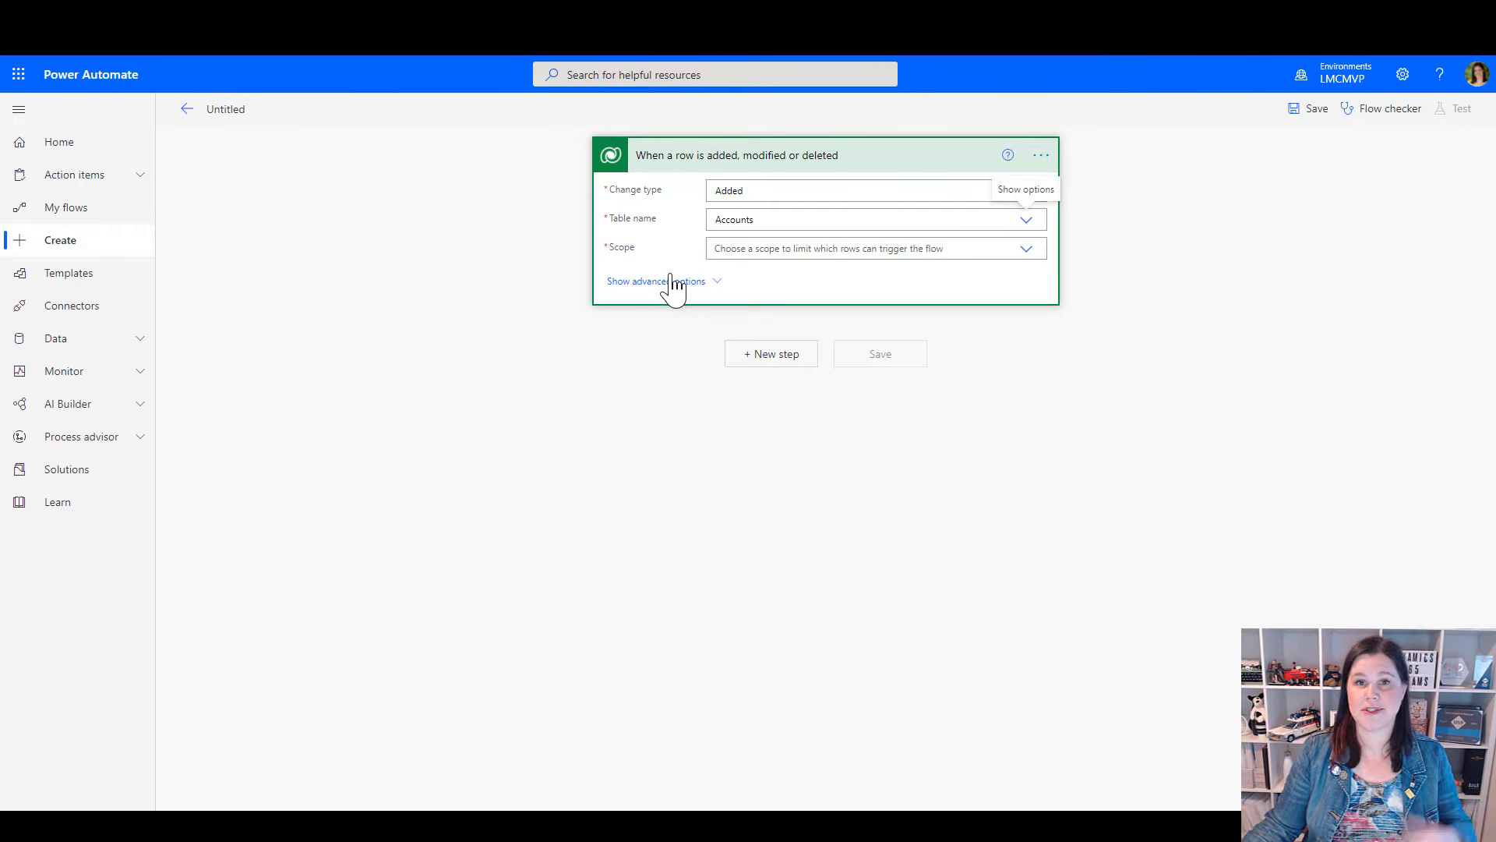
pyautogui.click(824, 249)
pyautogui.click(760, 293)
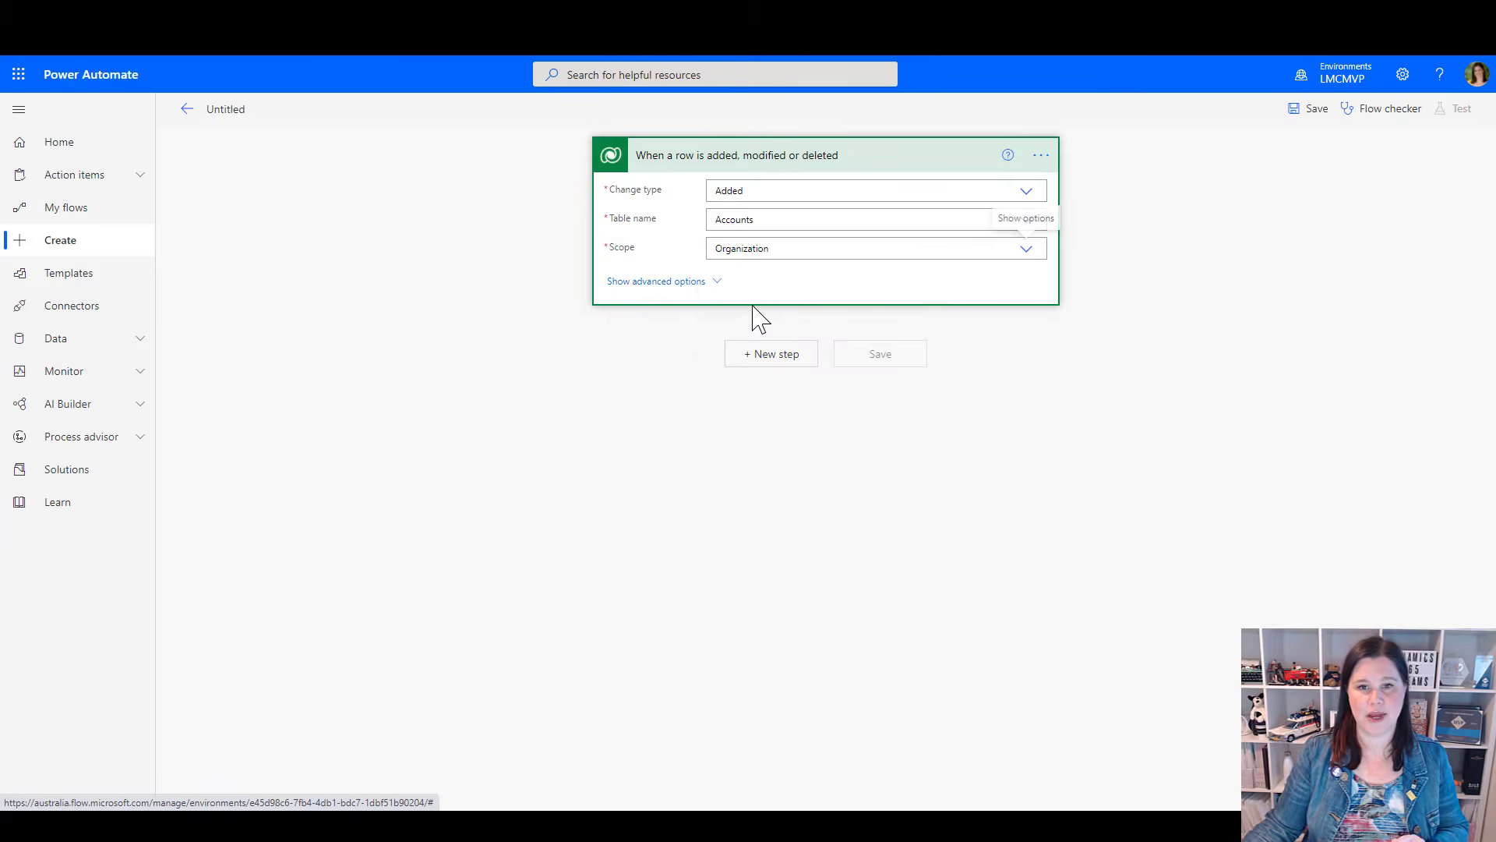
# Add a new step below the trigger, search the operations for "team" and look through the matching actions
pyautogui.click(769, 355)
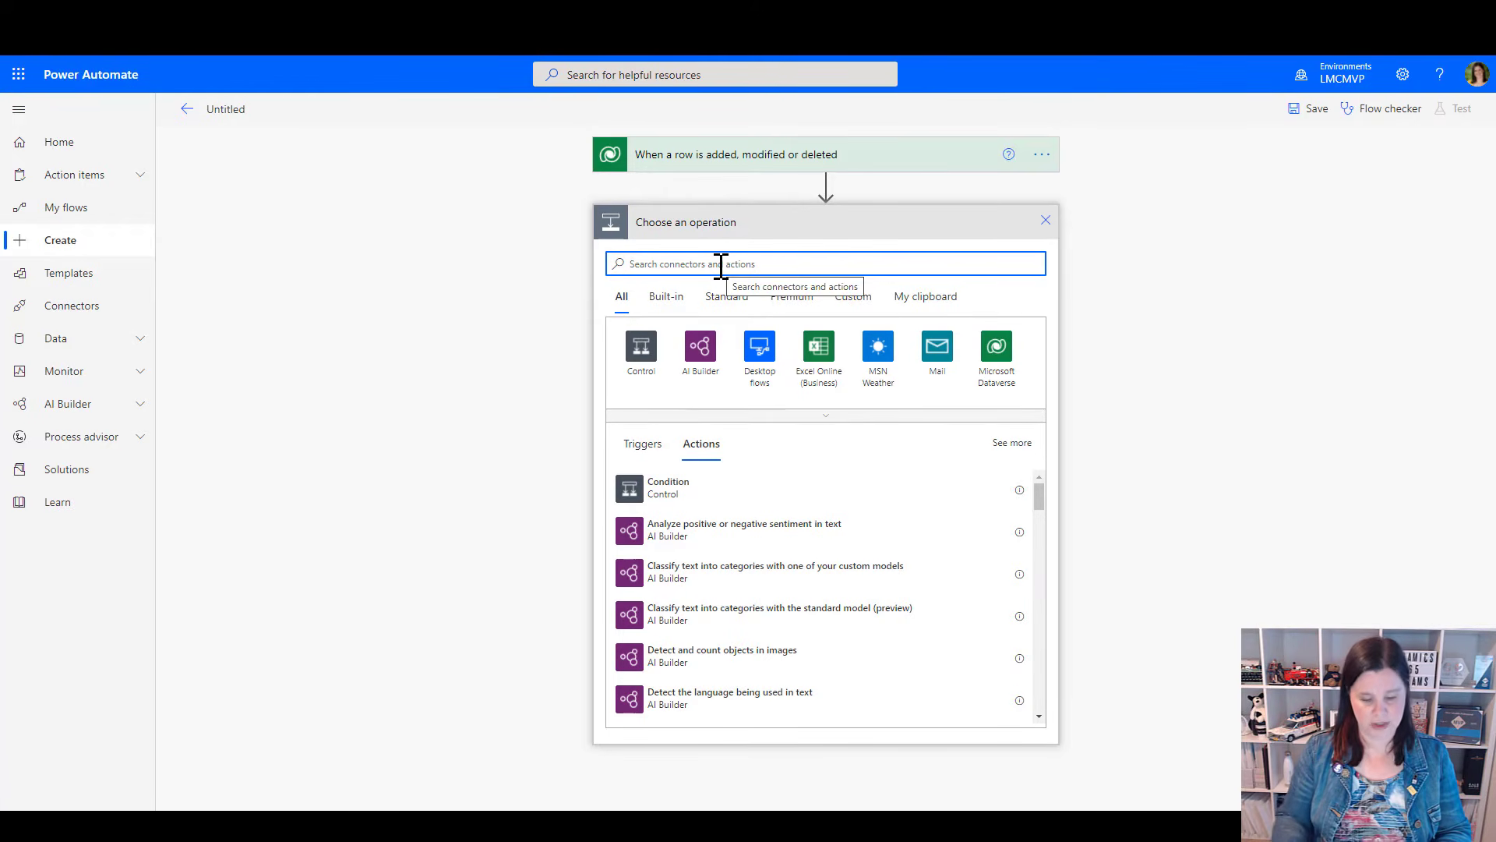
pyautogui.write('tea')
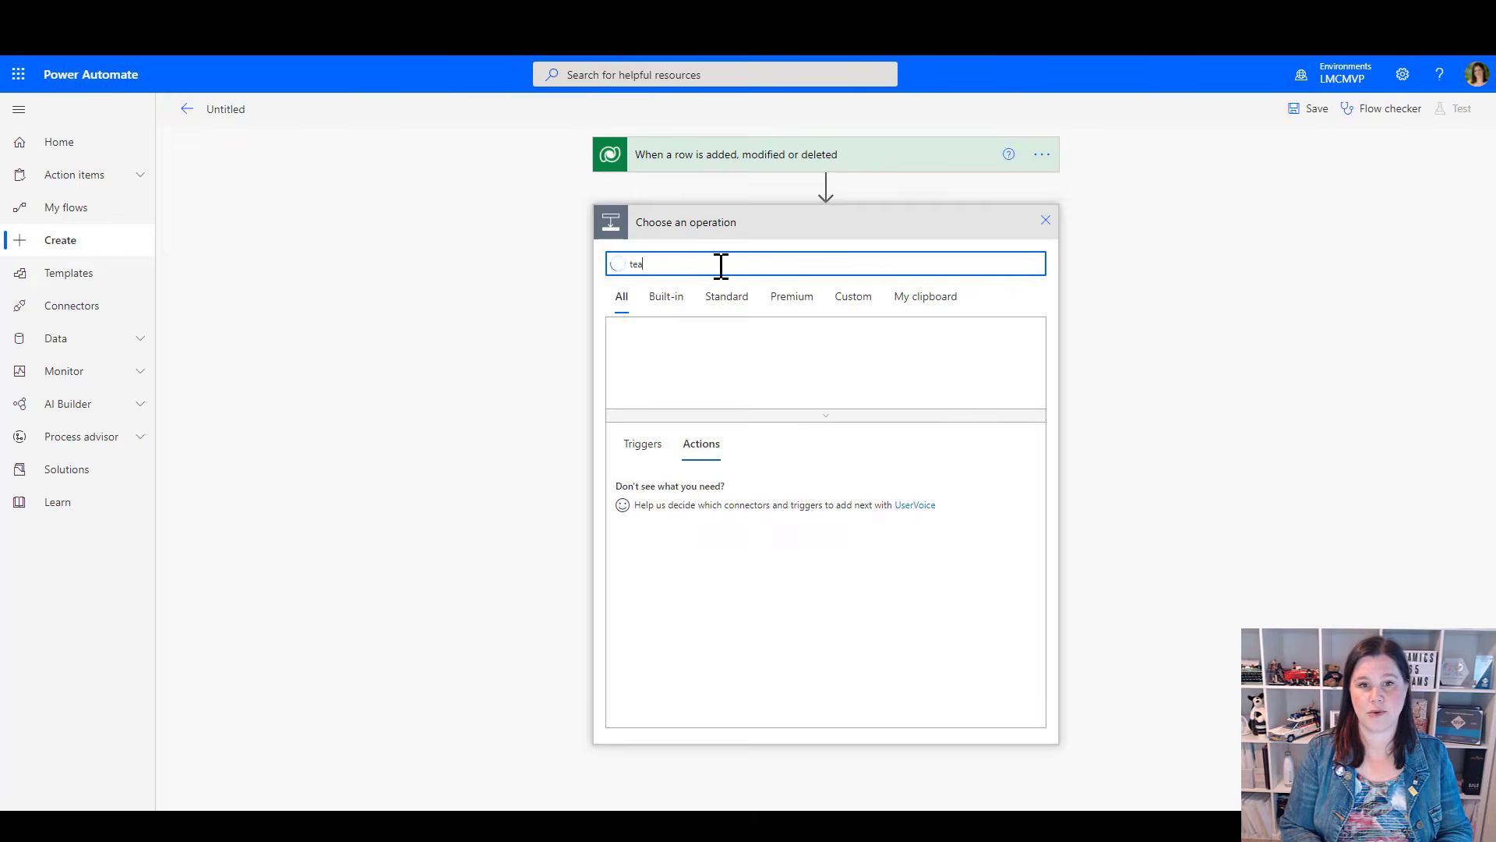
pyautogui.write('m')
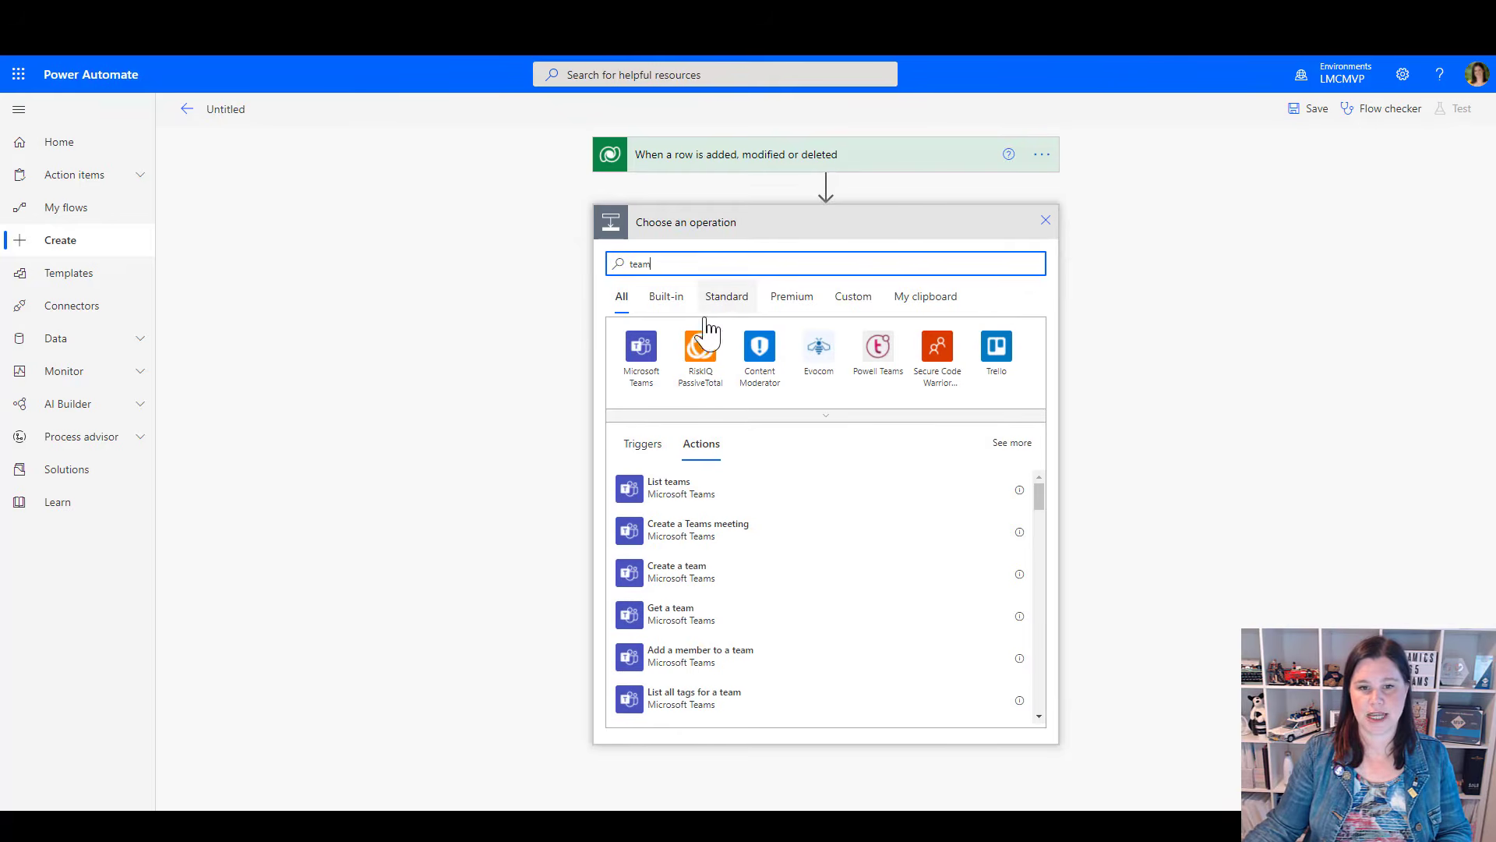
pyautogui.scroll(-2, 764, 601)
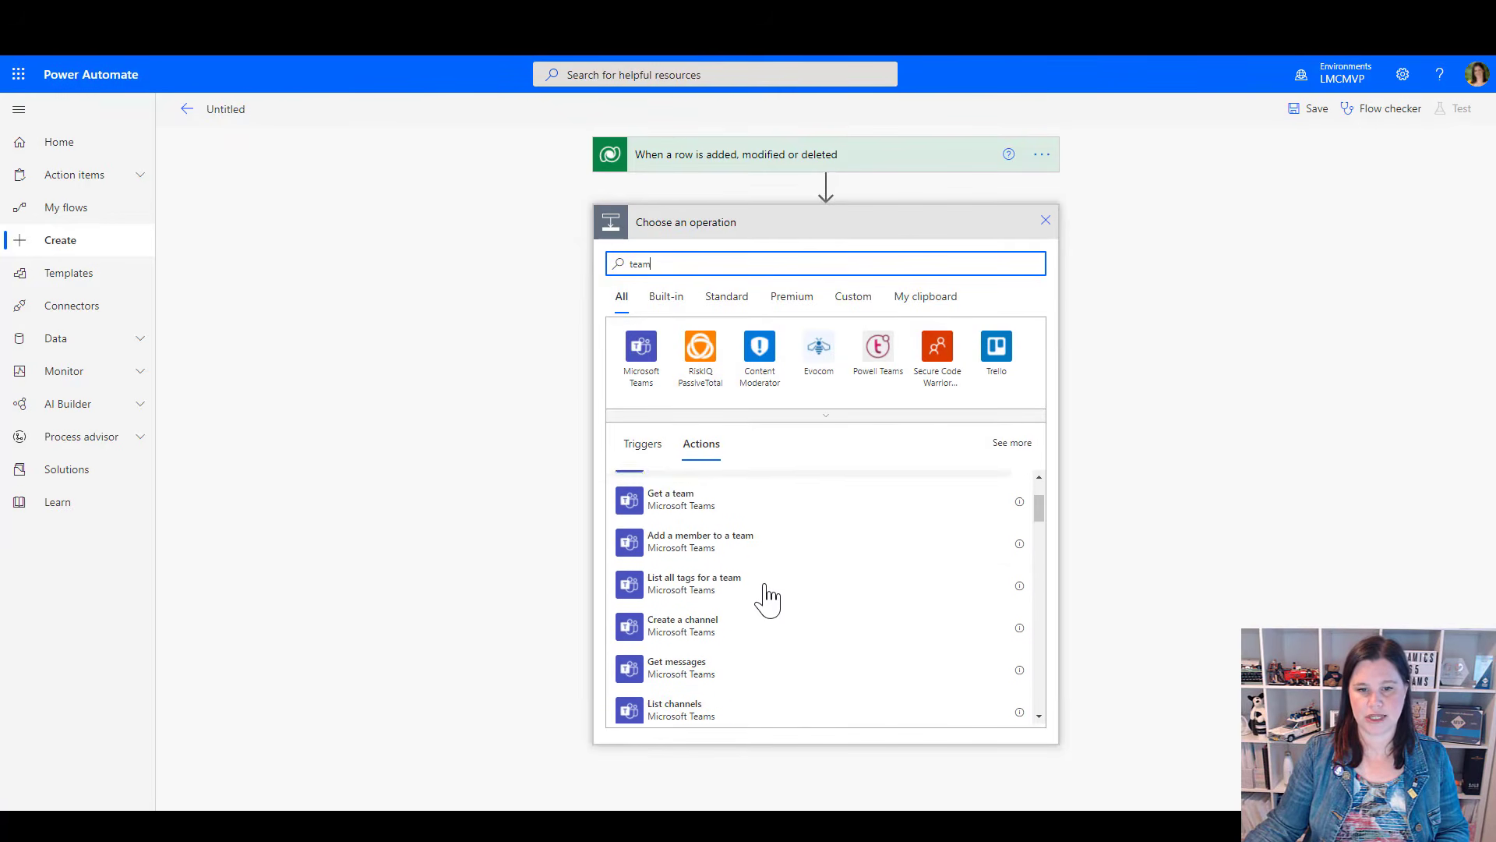
pyautogui.scroll(-3, 741, 574)
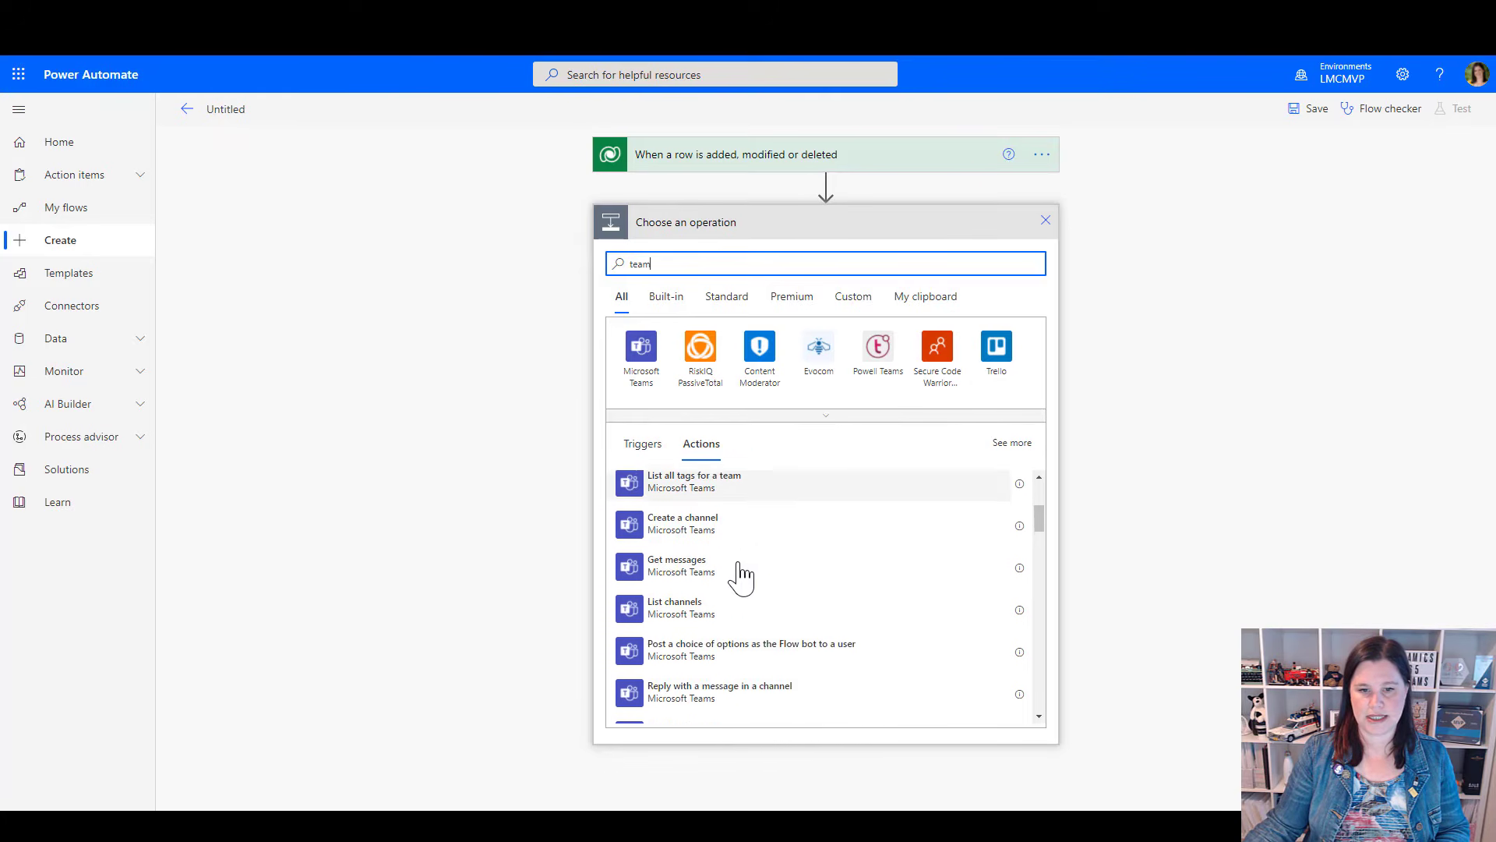
pyautogui.scroll(-5, 741, 575)
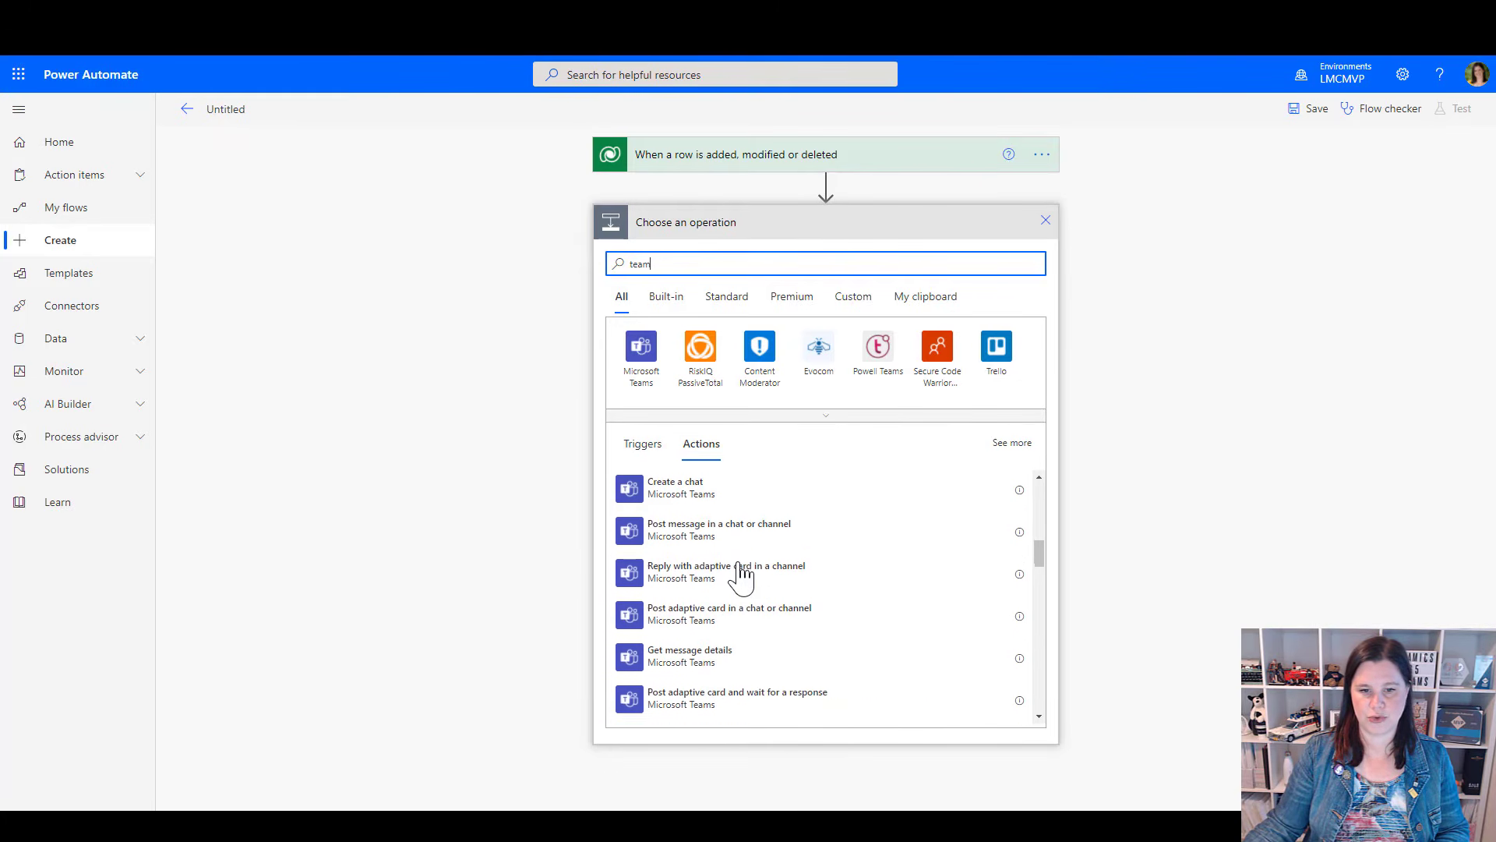
pyautogui.scroll(5, 741, 575)
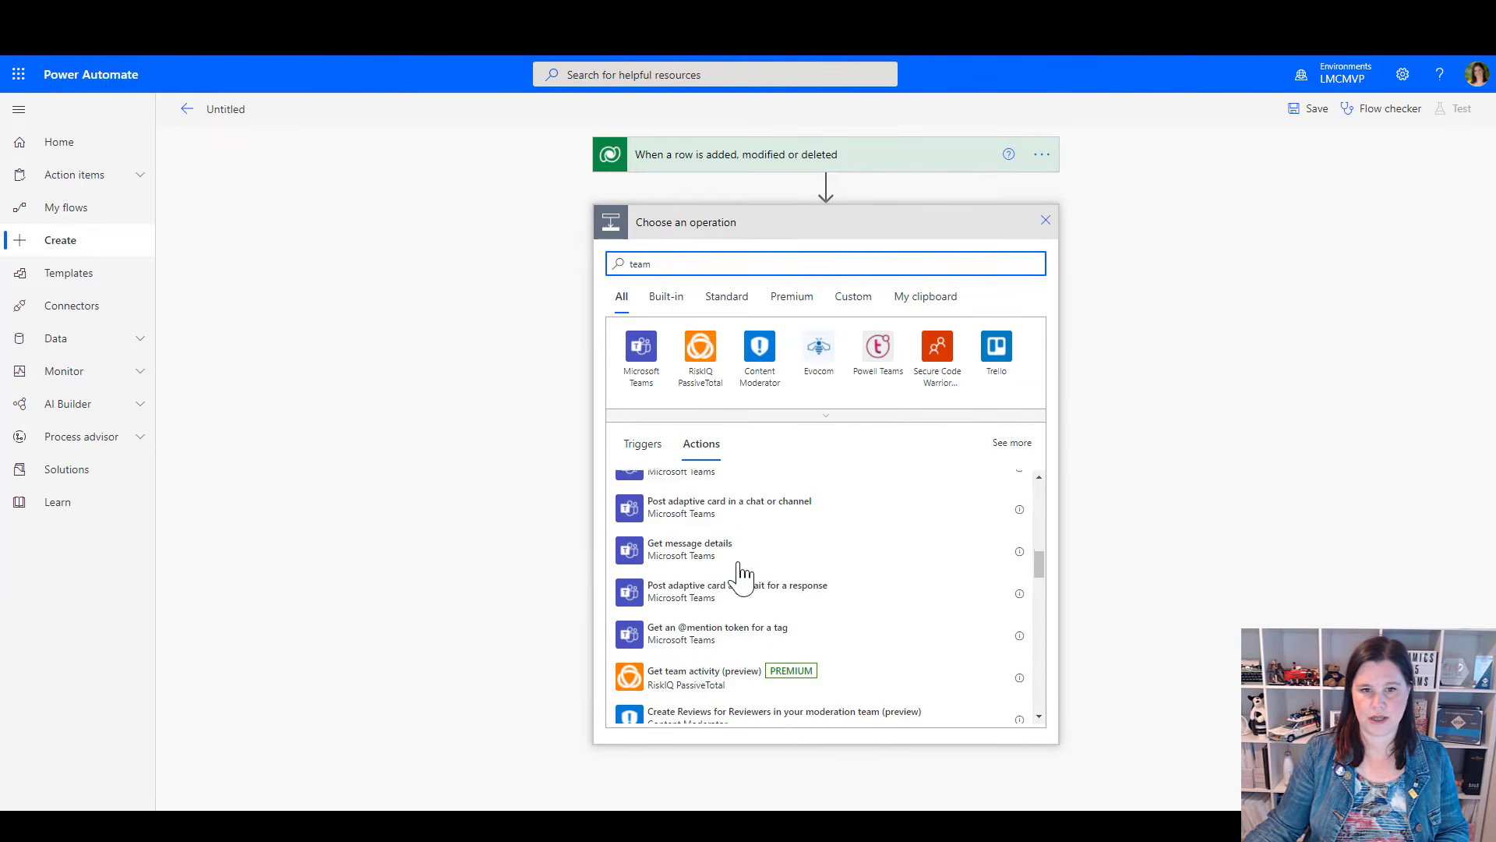
# Add the Microsoft Teams action Post message in a chat or channel, and set it to post in Chat with Flow bot
pyautogui.click(645, 372)
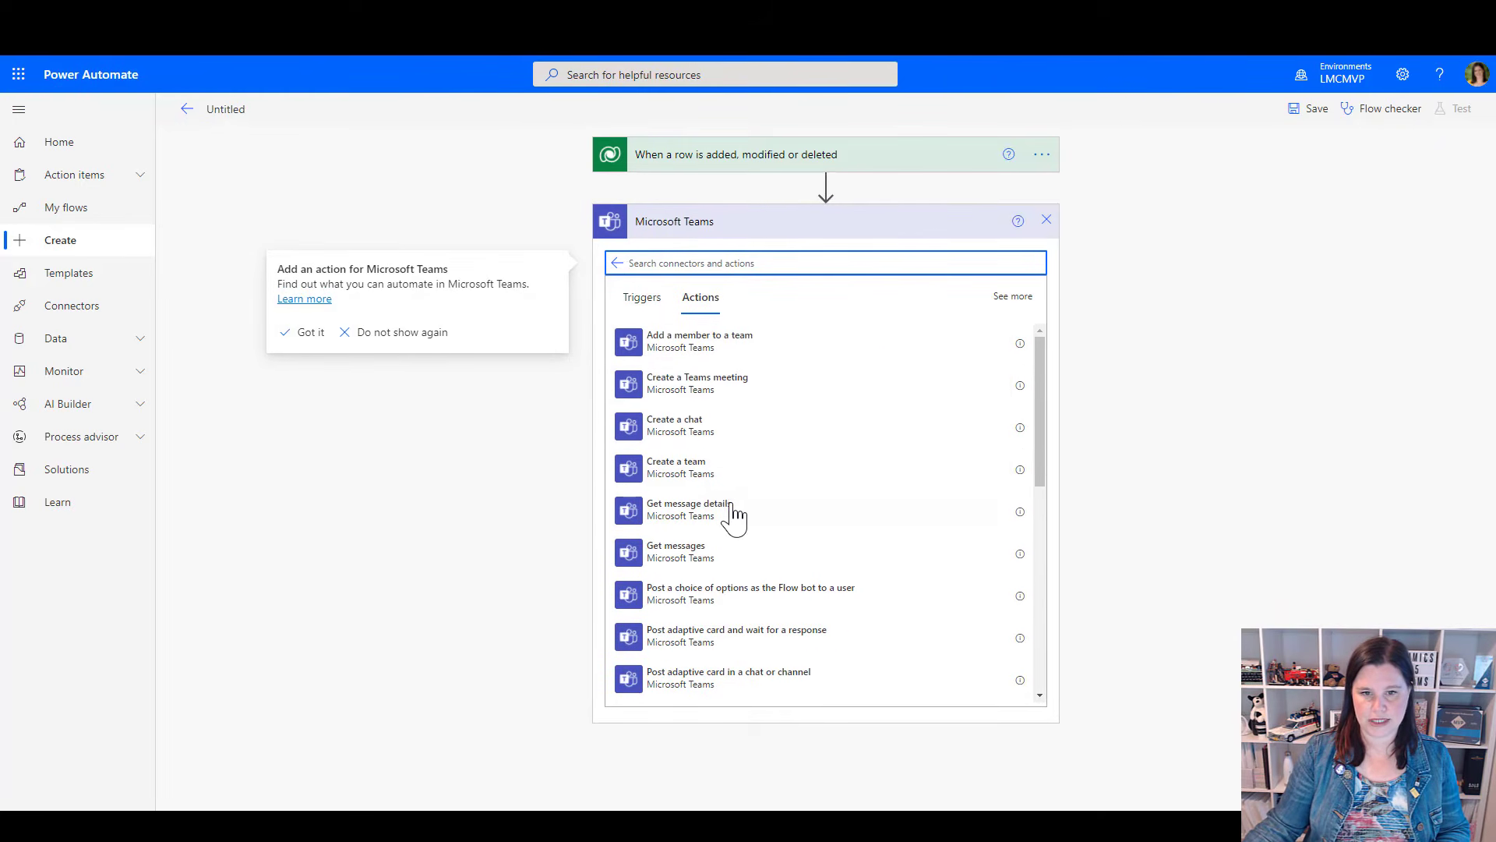
pyautogui.scroll(-1, 737, 528)
pyautogui.scroll(-3, 737, 528)
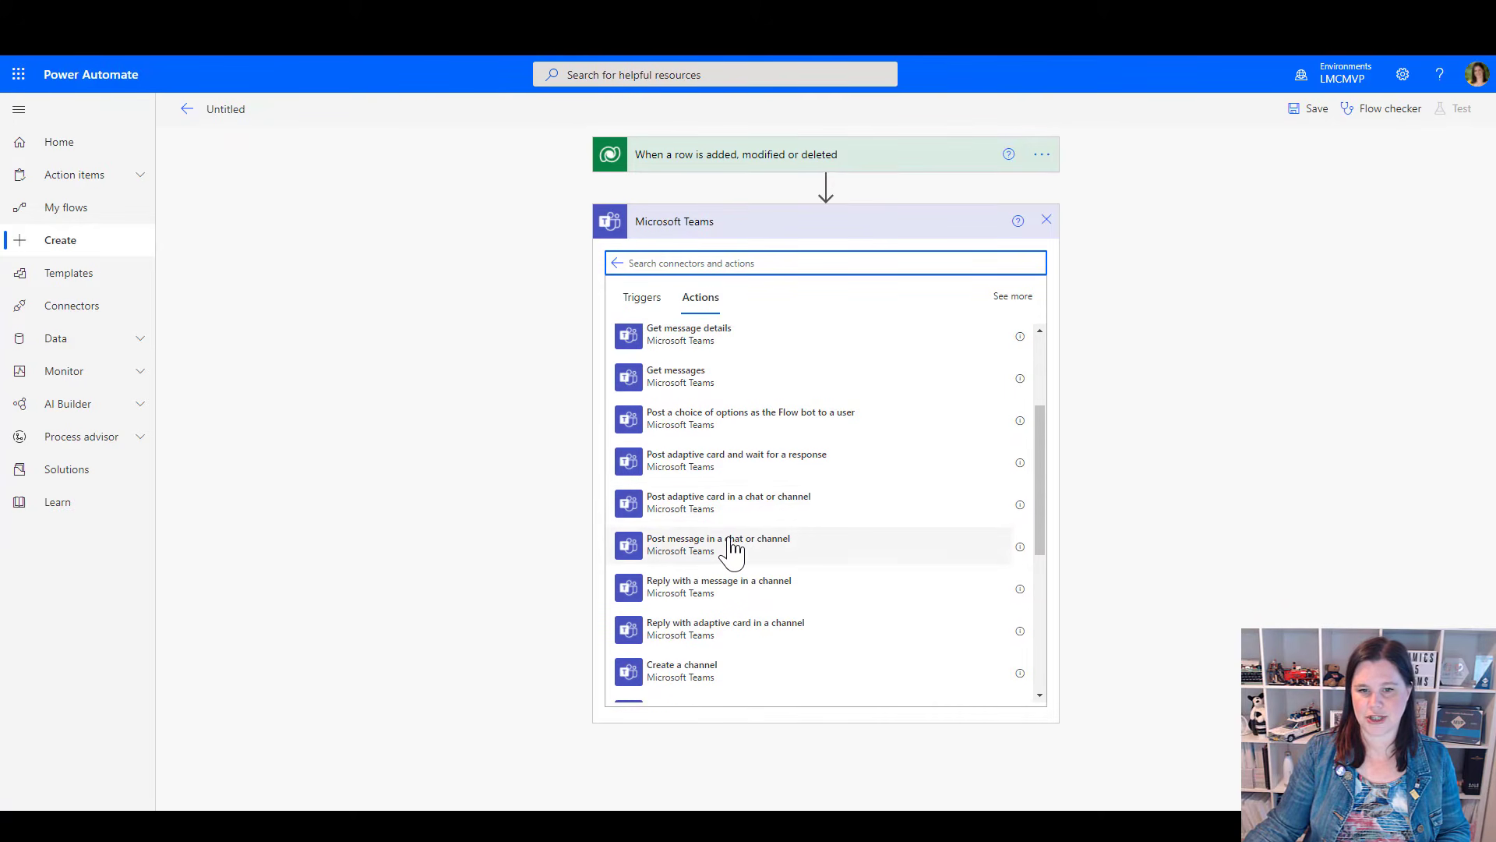
pyautogui.click(733, 547)
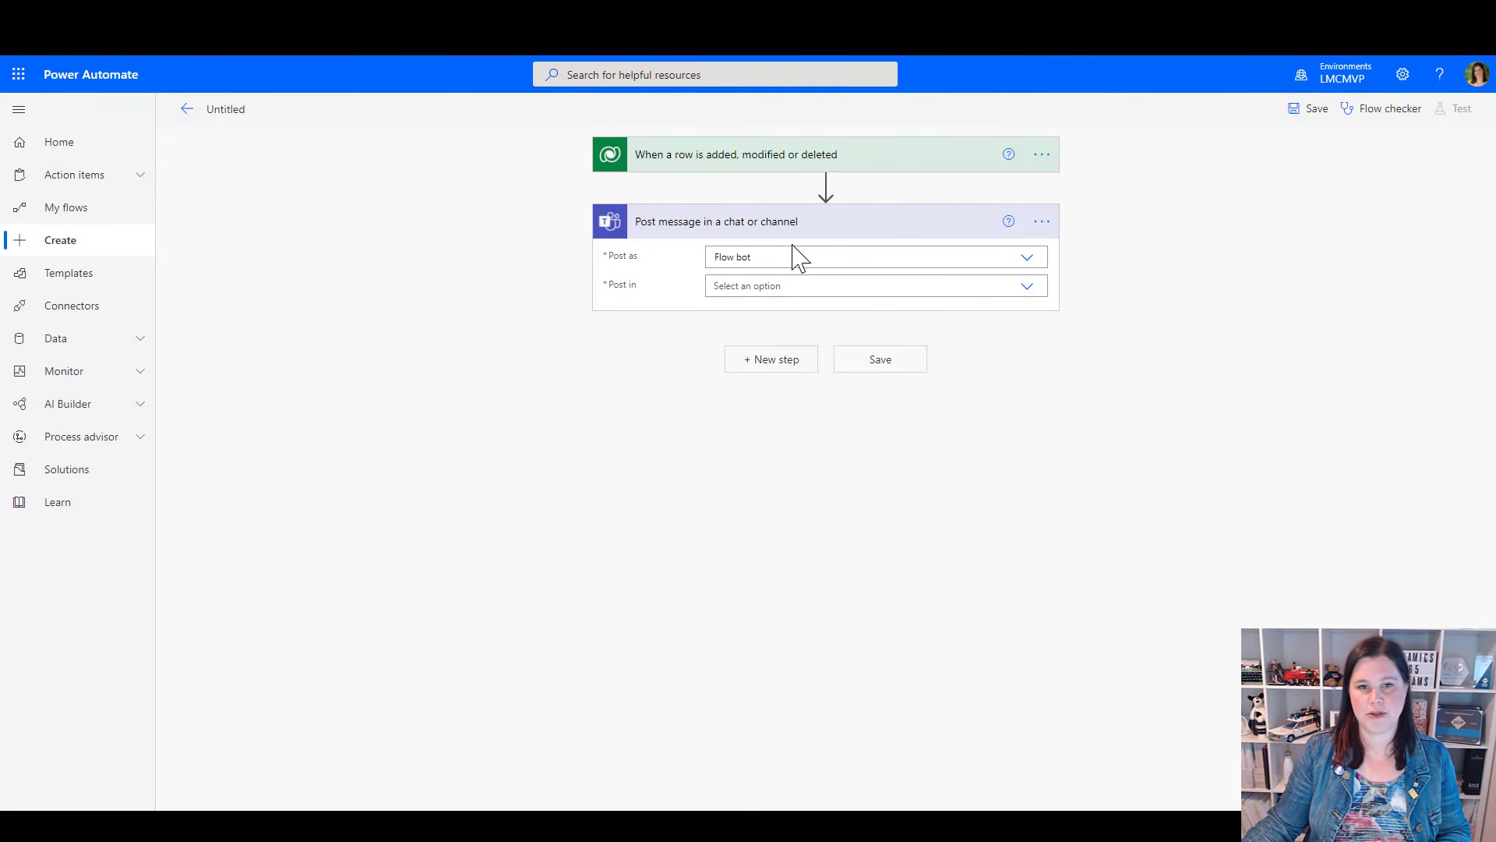
pyautogui.click(1026, 289)
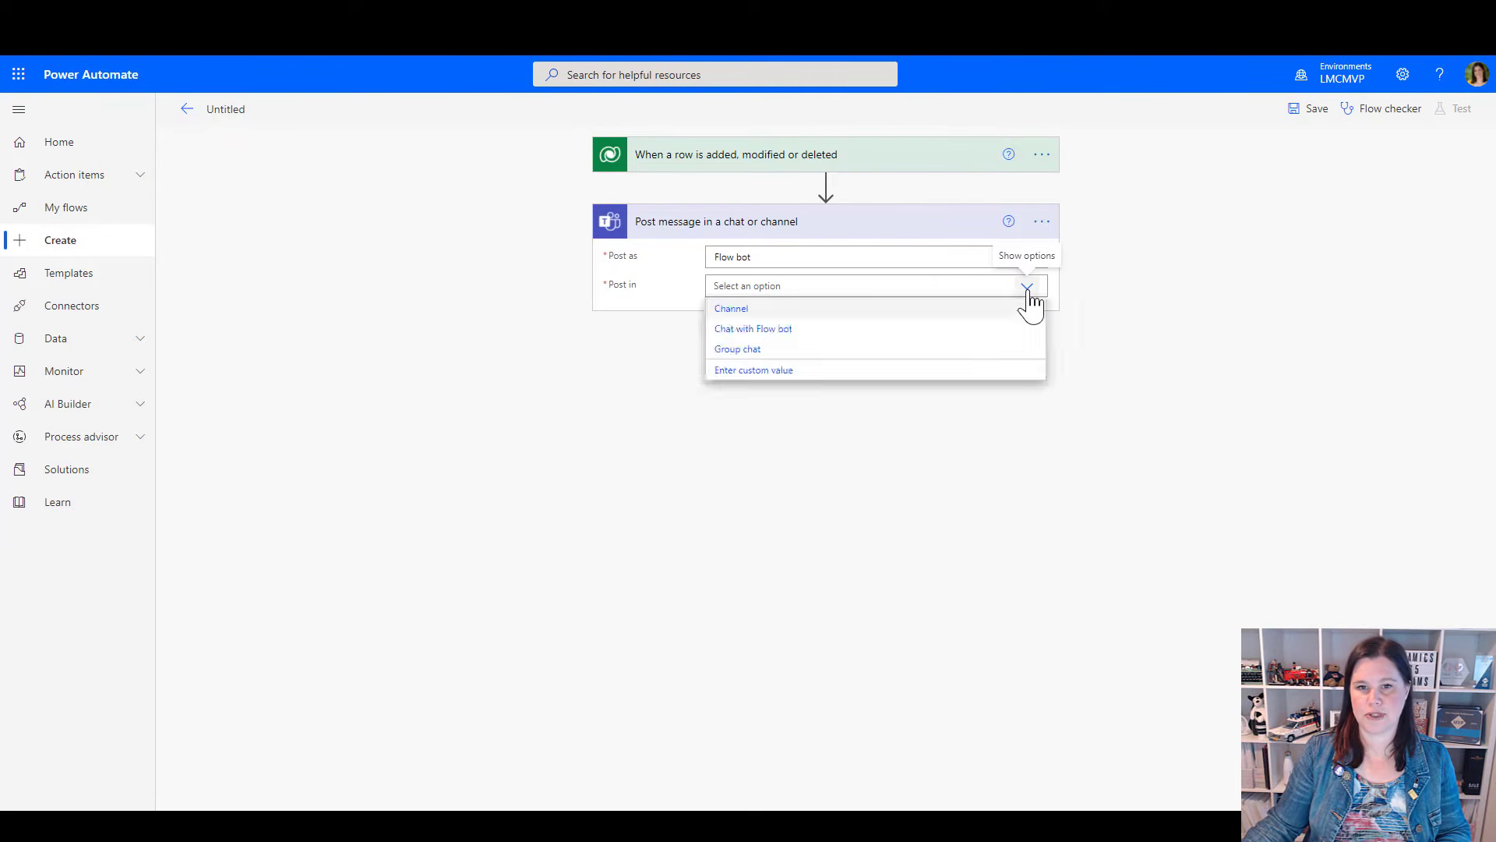
pyautogui.click(729, 331)
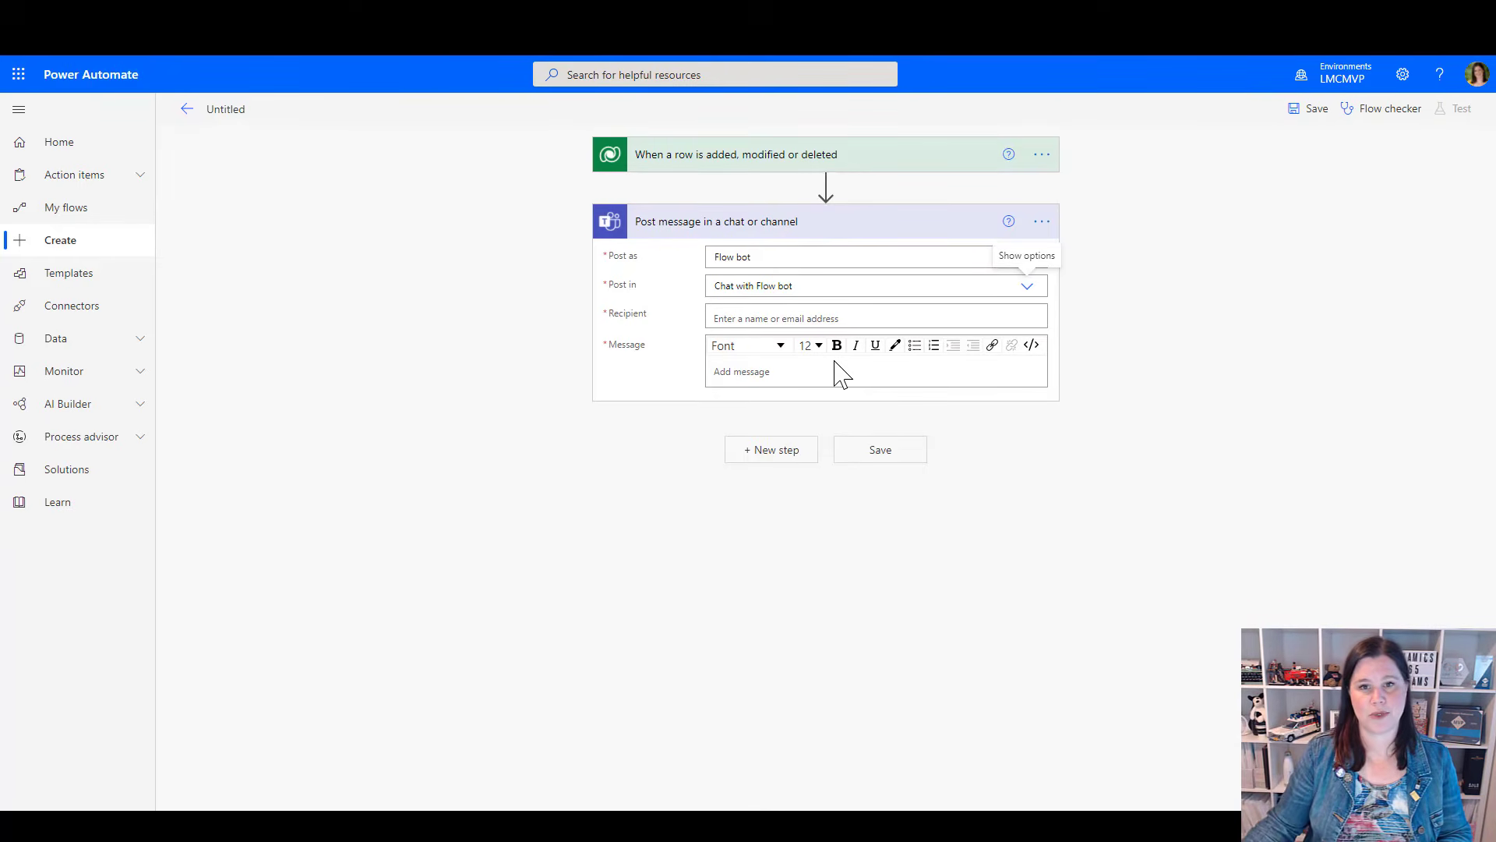
# Expand the trigger's details and look through the dynamic content offered for the Teams message
pyautogui.click(678, 158)
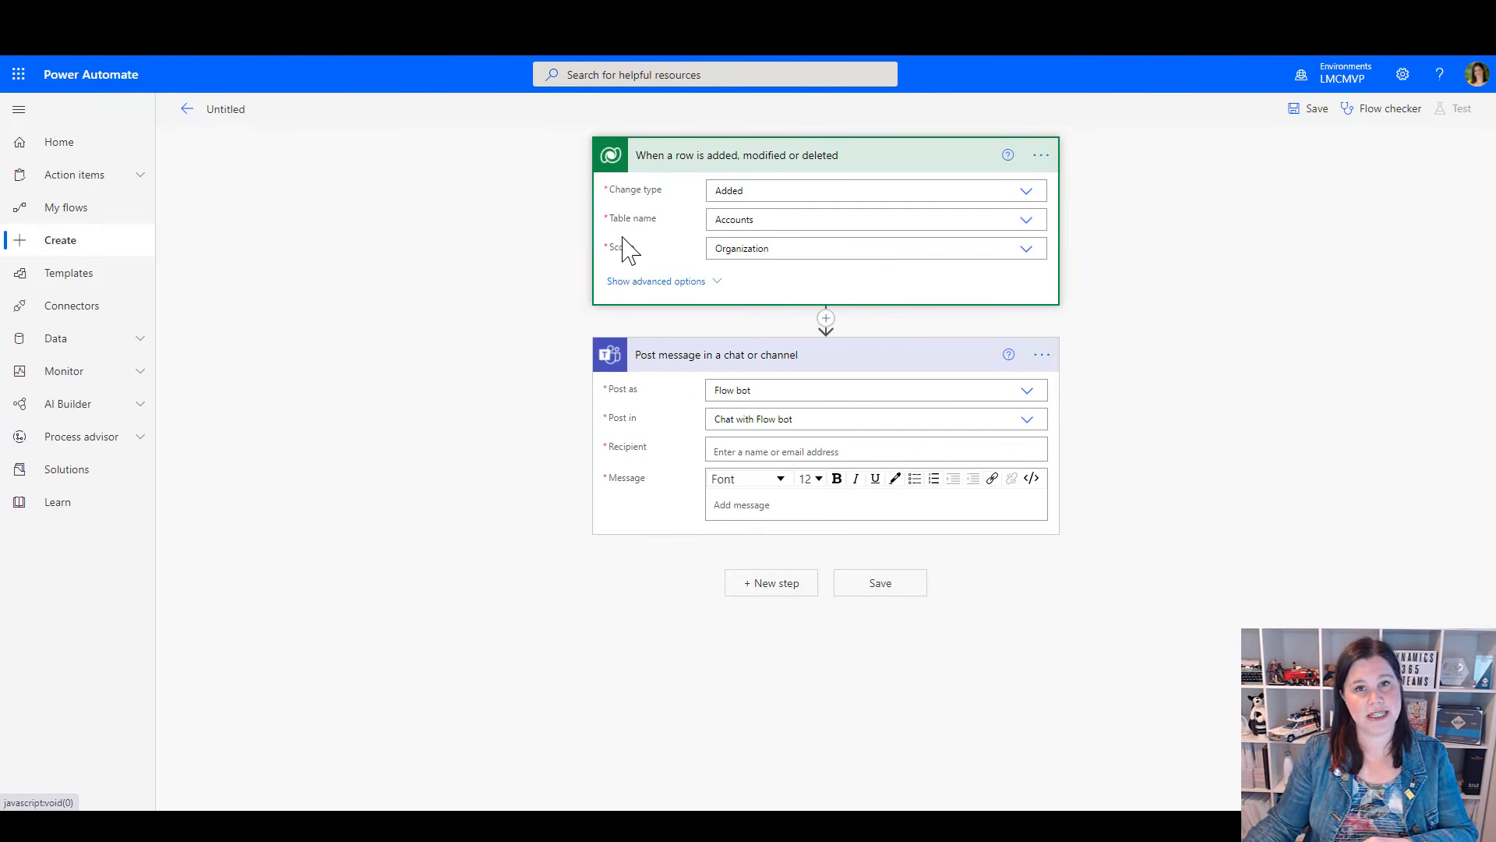
pyautogui.click(729, 506)
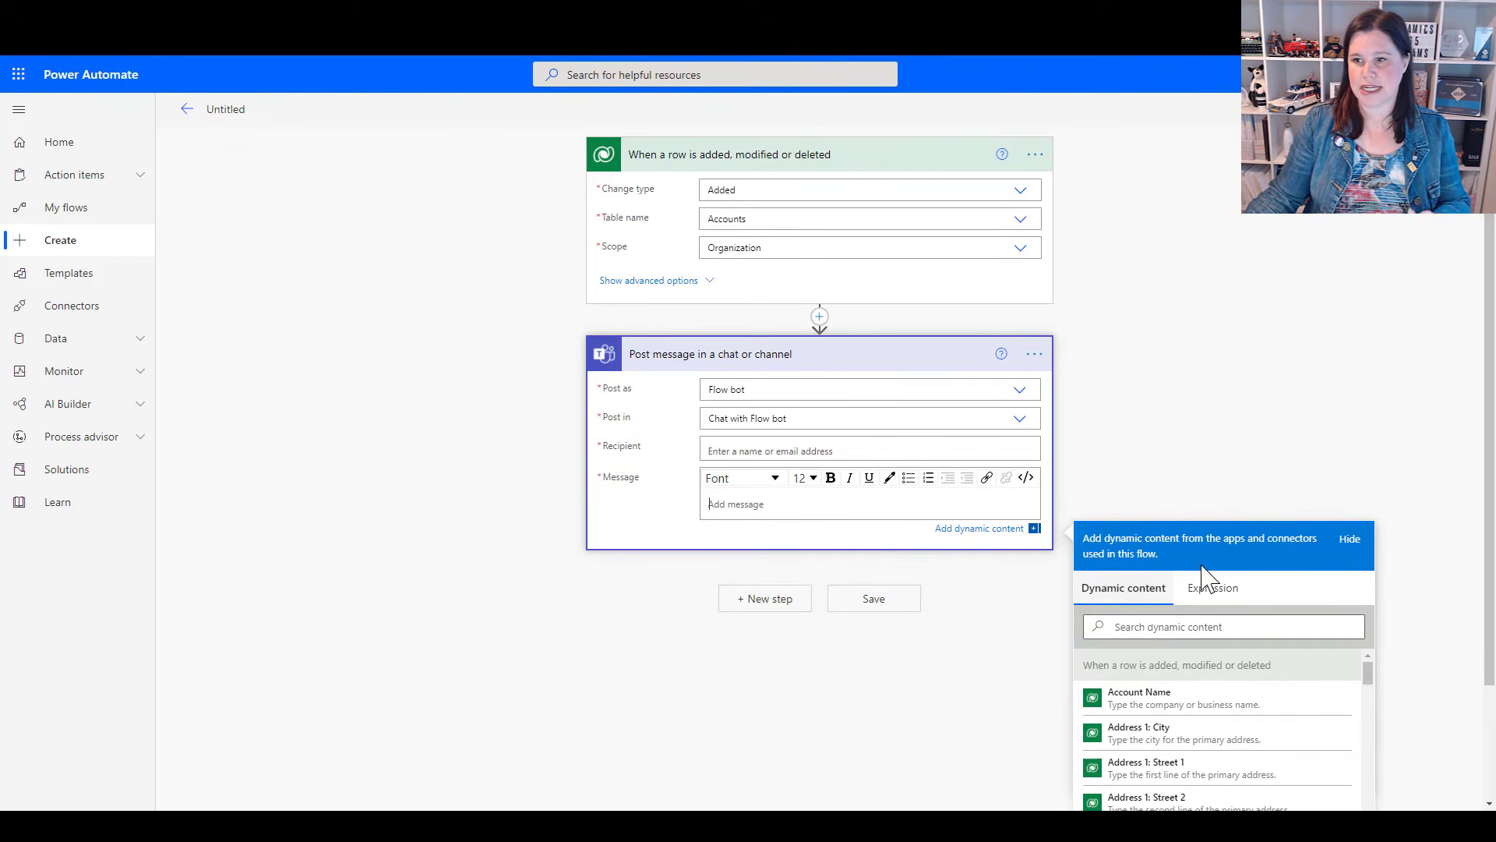
pyautogui.scroll(-1, 1493, 490)
pyautogui.scroll(-3, 1493, 489)
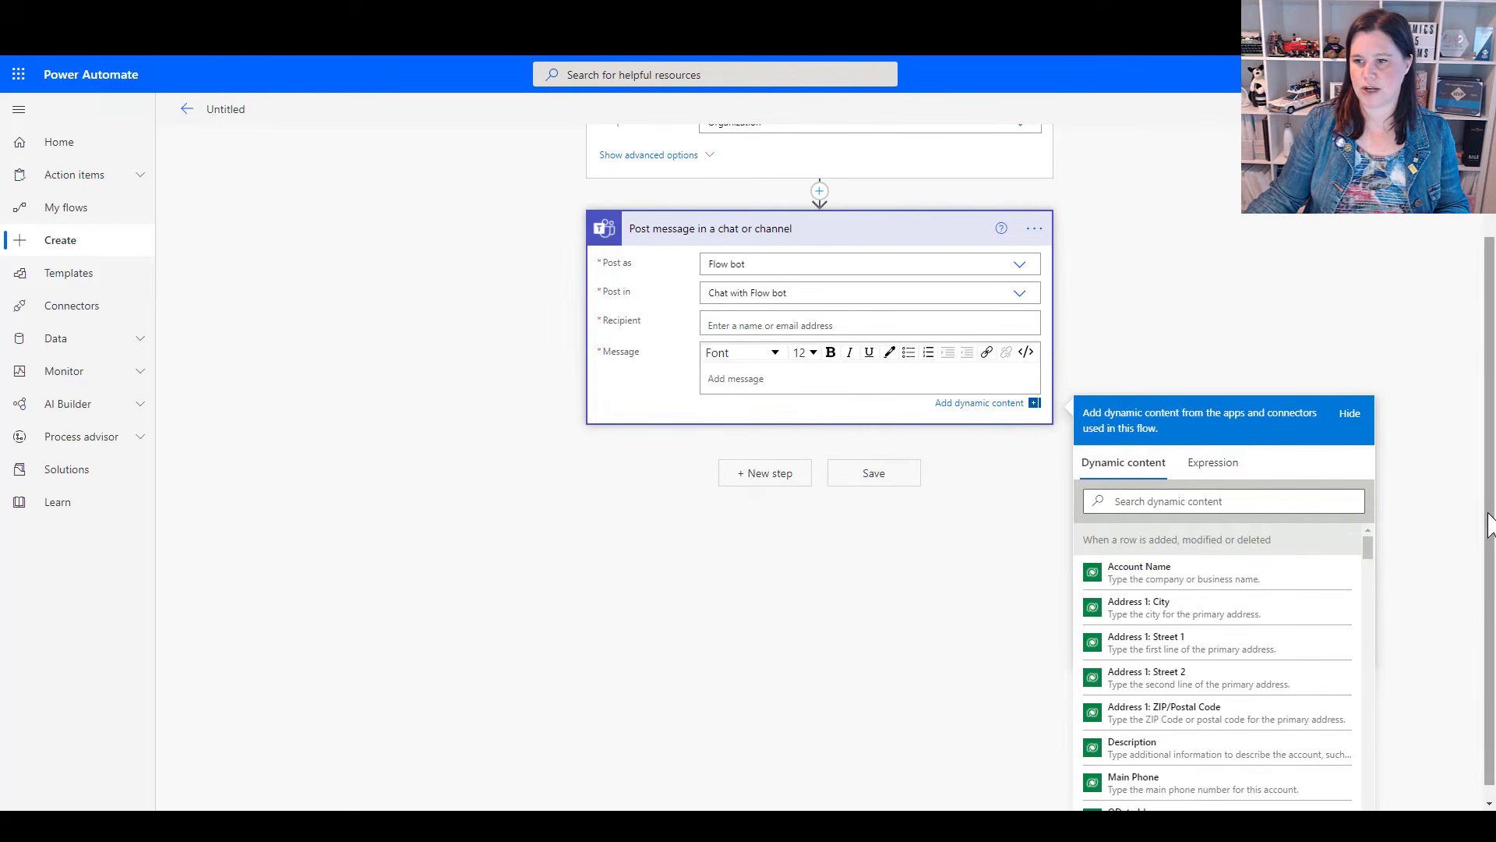
pyautogui.scroll(4, 1490, 518)
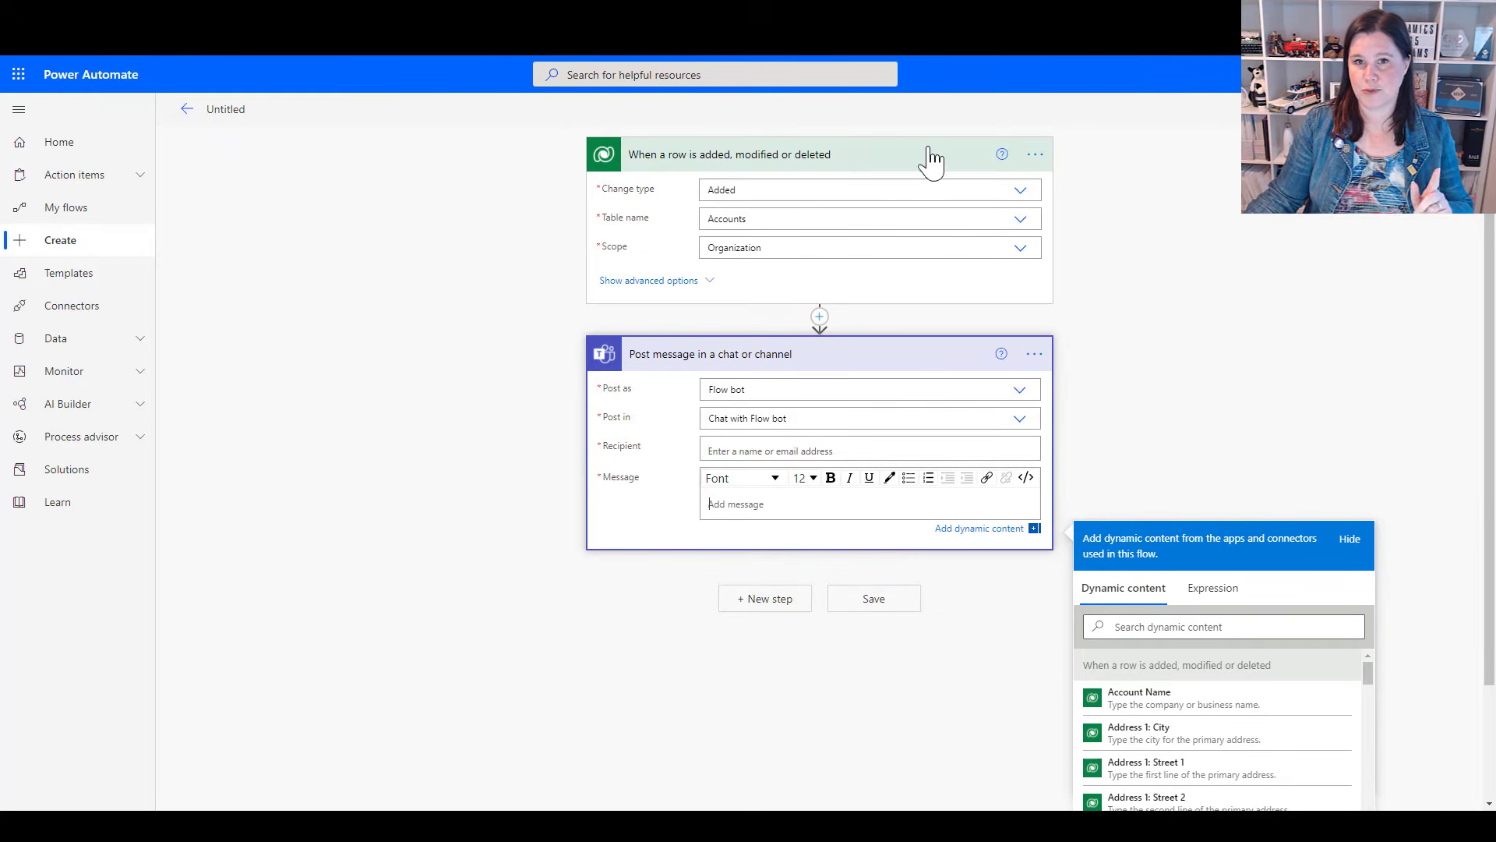
# Rename the trigger to "When an account is added to Dynamics 365"
pyautogui.click(1035, 155)
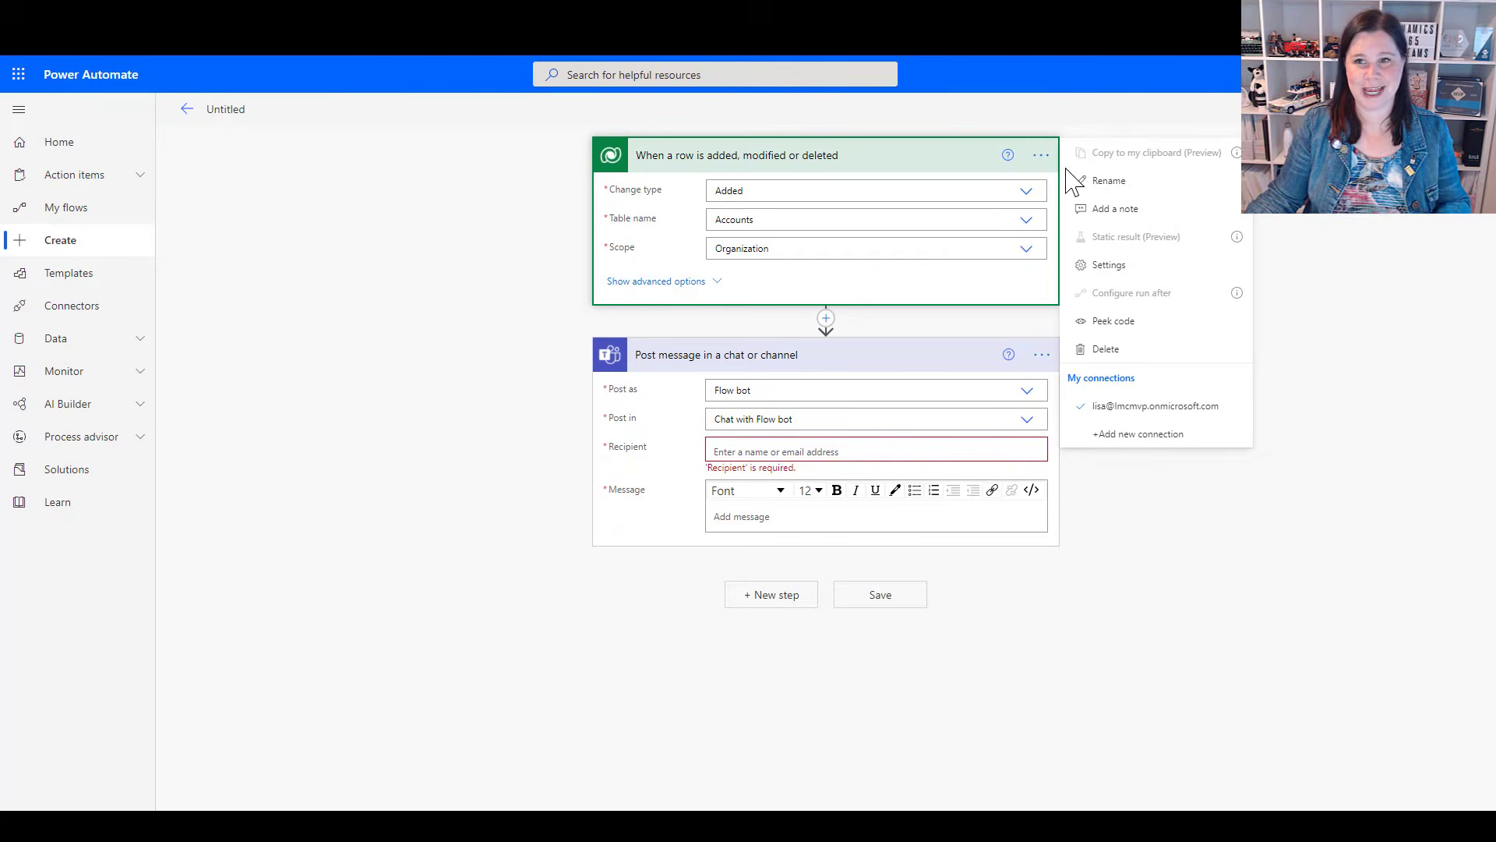
pyautogui.click(1106, 181)
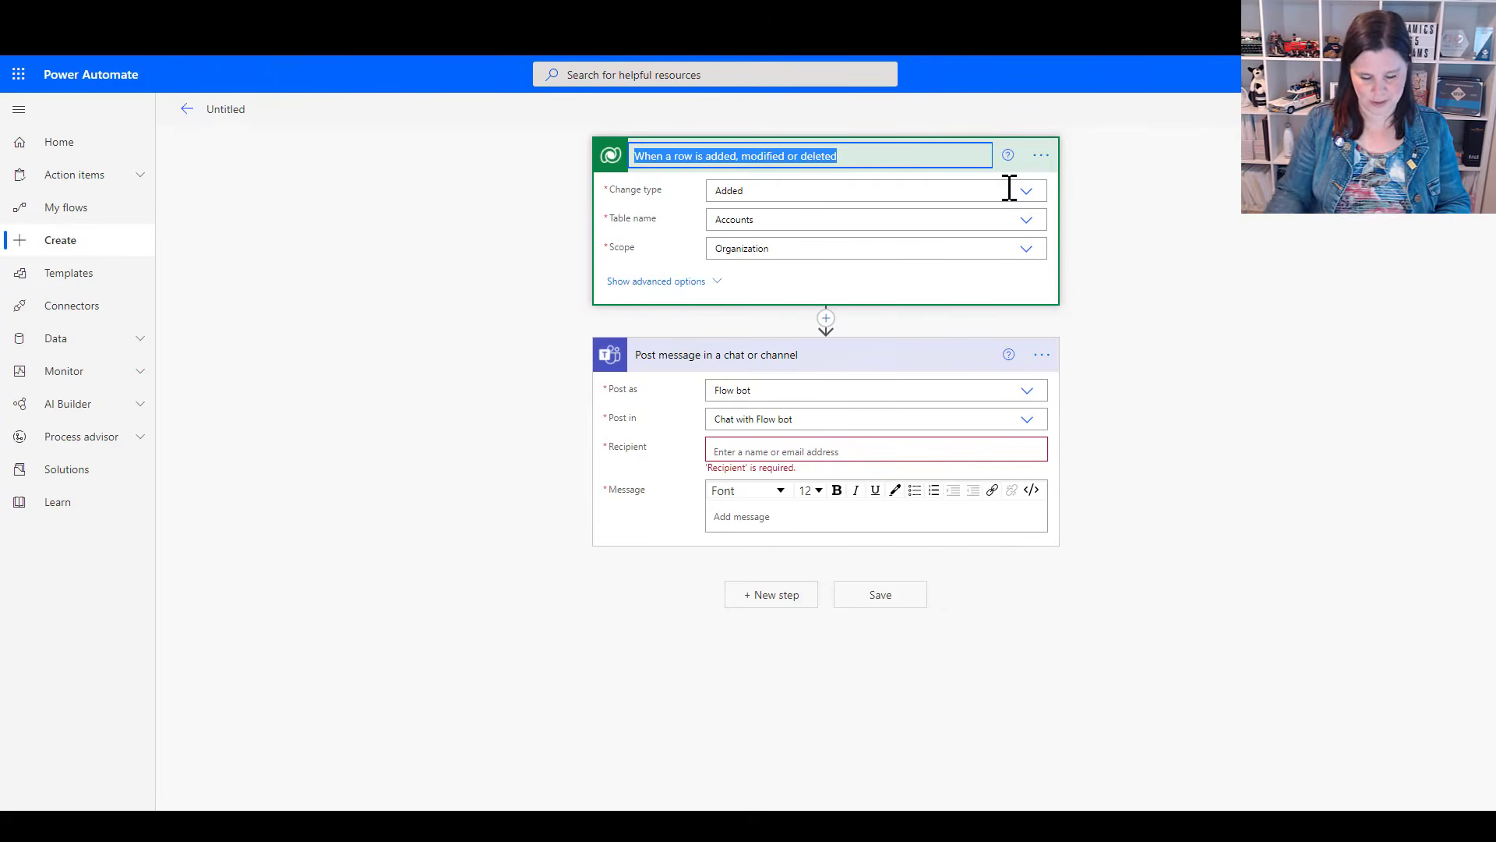
pyautogui.write('When an account is added to Dynamics 365')
pyautogui.click(546, 245)
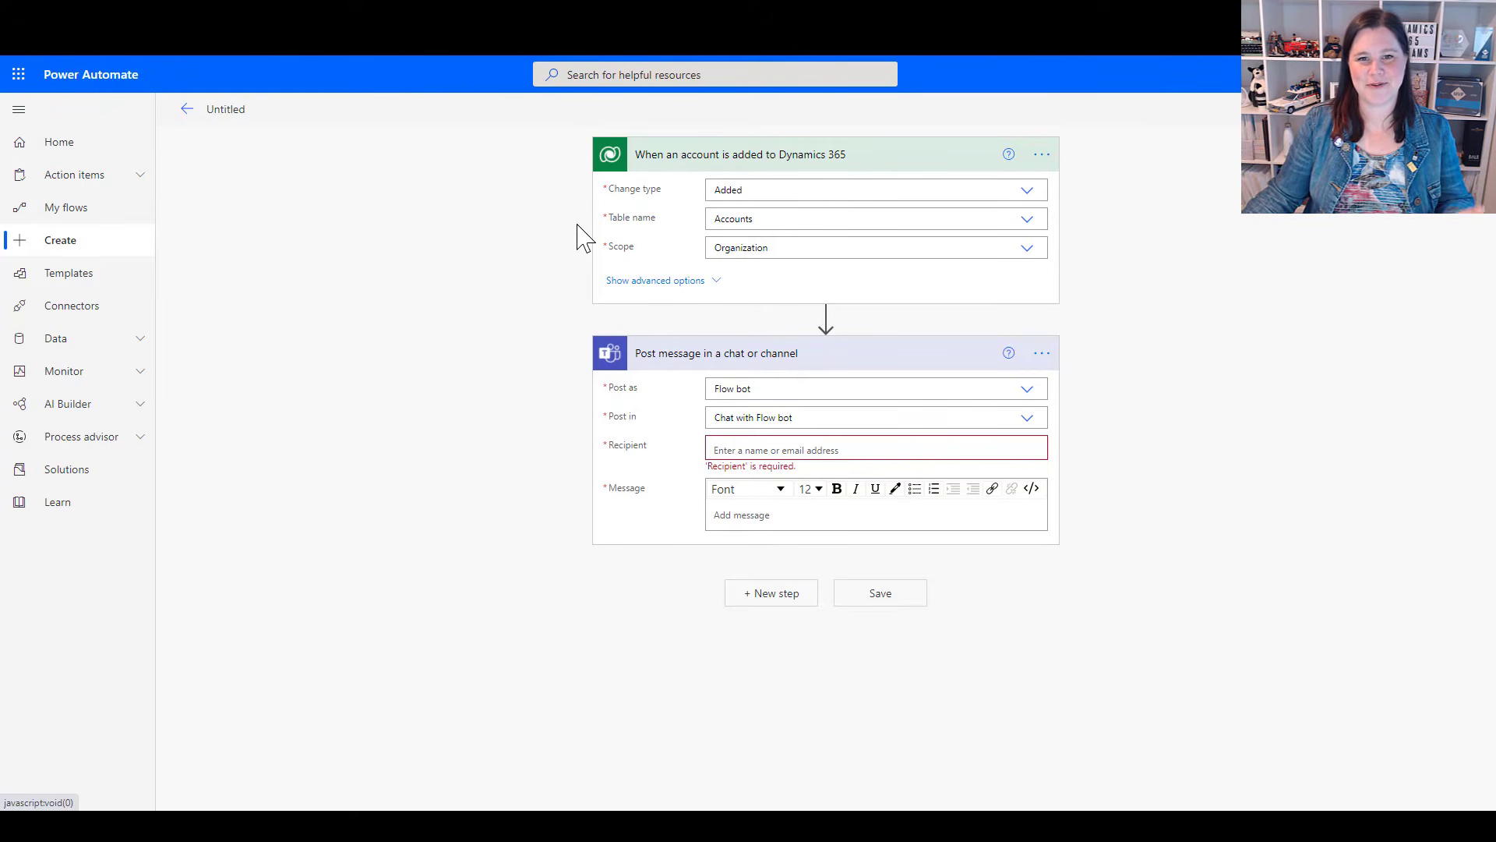
# Enter "A new account has been created:" as the message text of the Teams action
pyautogui.click(730, 516)
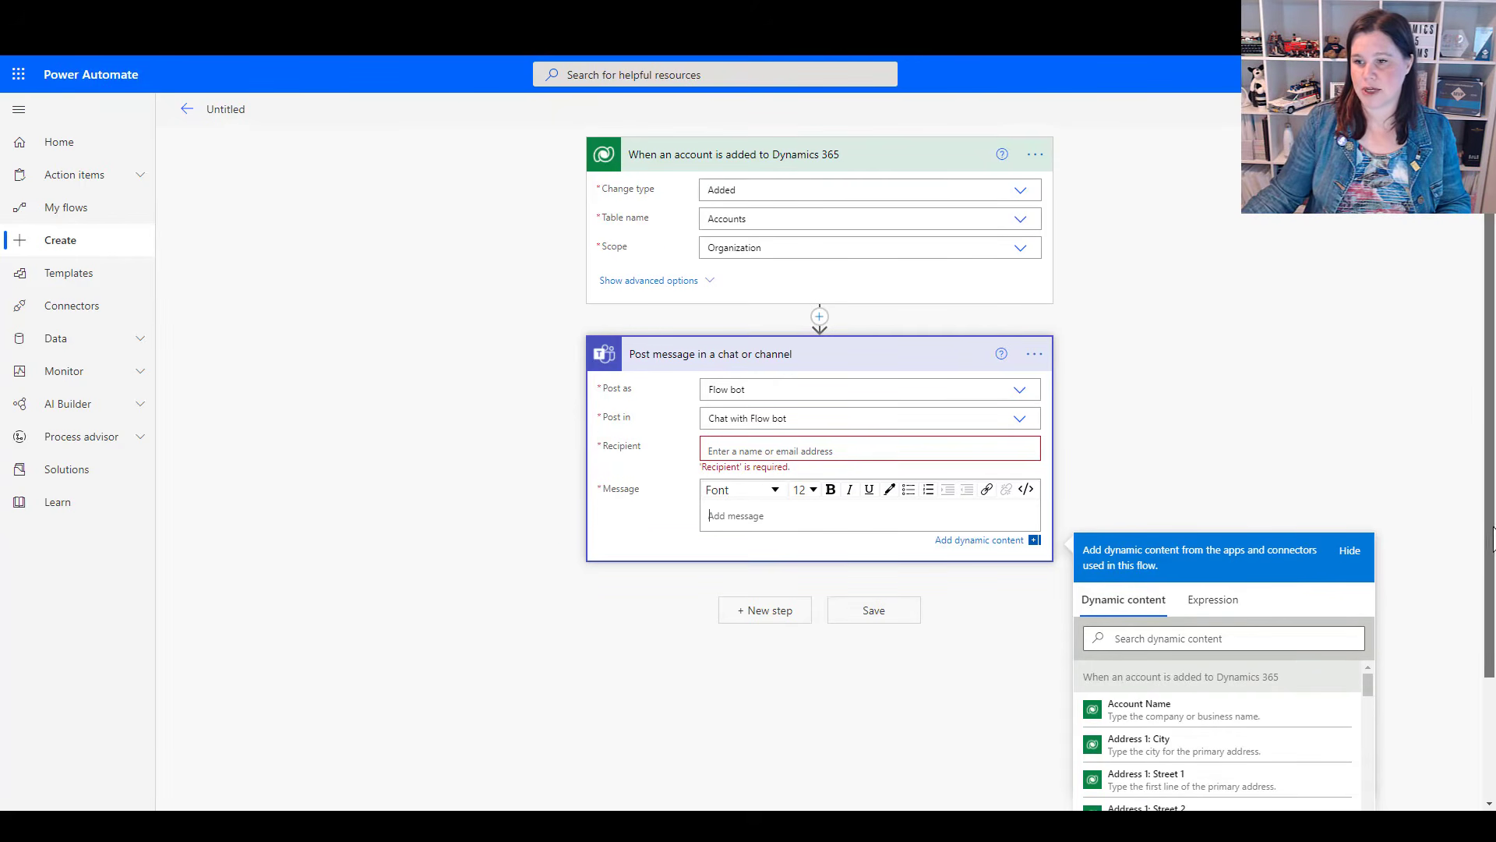
pyautogui.scroll(-2, 1399, 585)
pyautogui.moveTo(1369, 538)
pyautogui.mouseDown()
pyautogui.moveTo(1370, 573)
pyautogui.moveTo(1371, 526)
pyautogui.mouseUp()
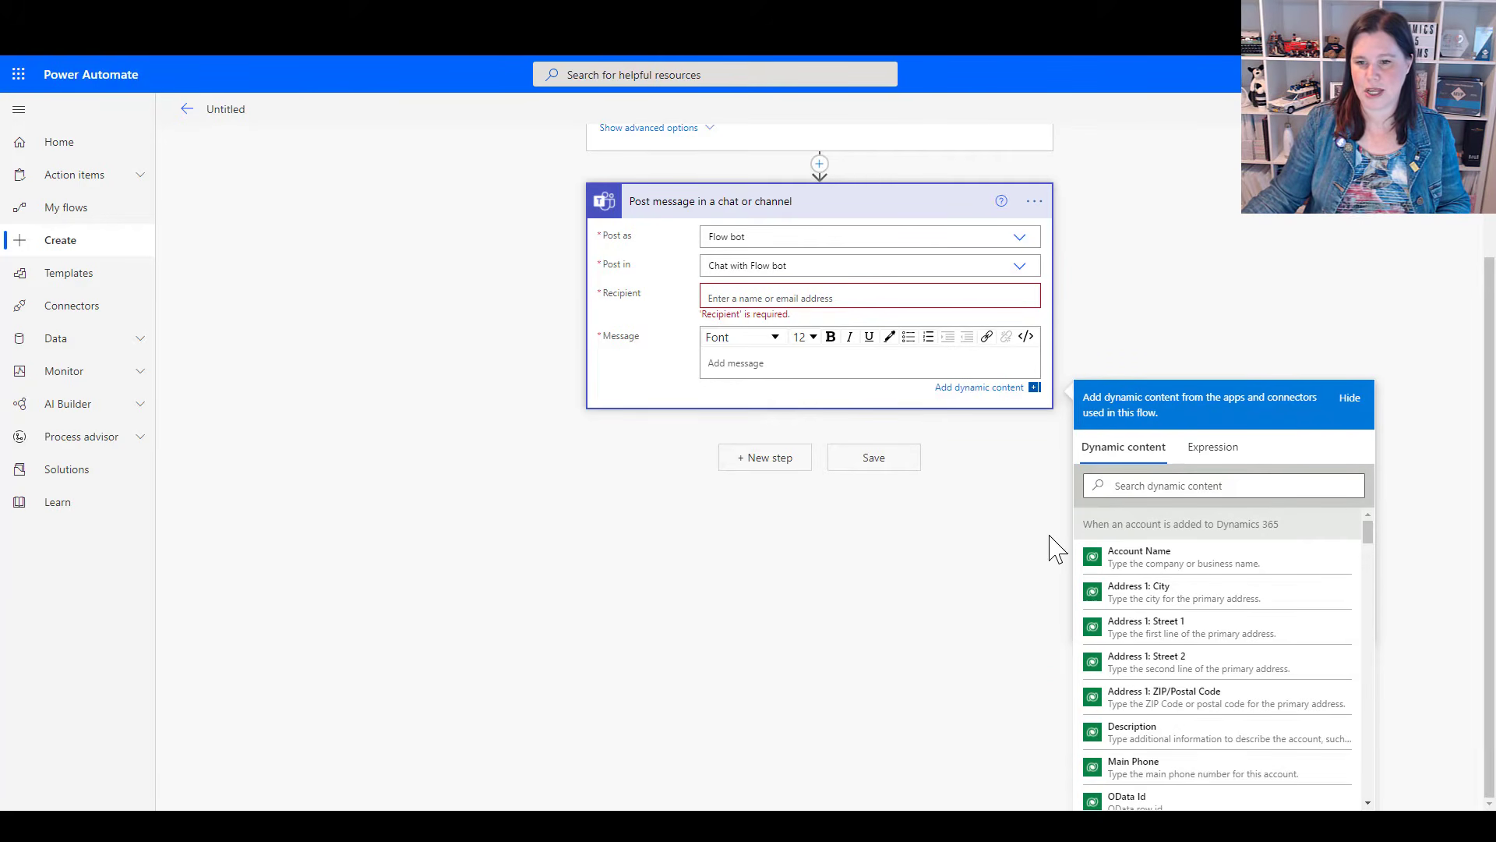
pyautogui.click(723, 366)
pyautogui.write('A new account has been created:')
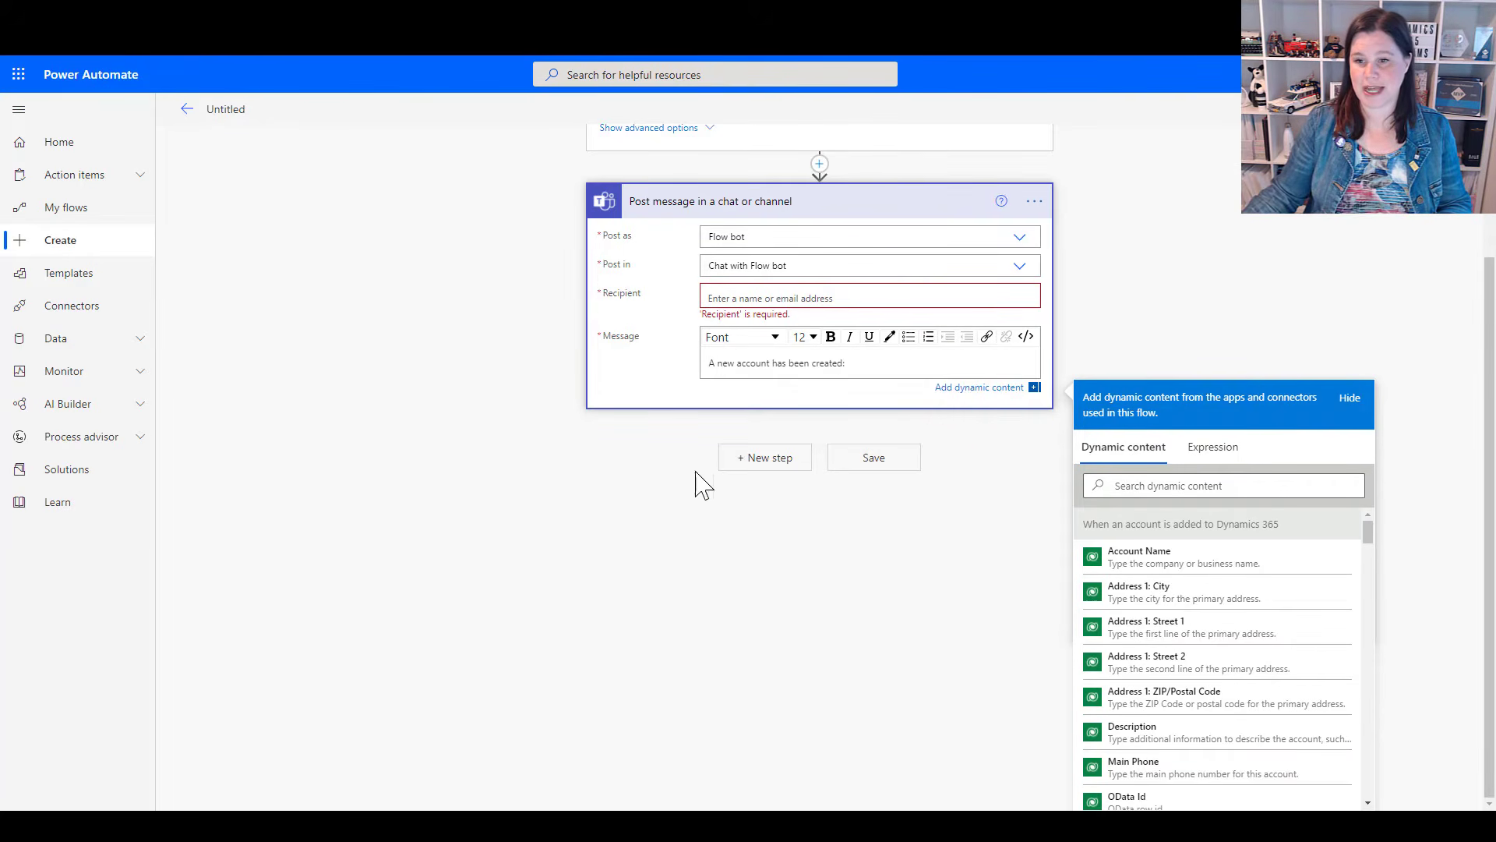
# Search the dynamic content for the account name and append Account Name to the Teams message text
pyautogui.click(1127, 490)
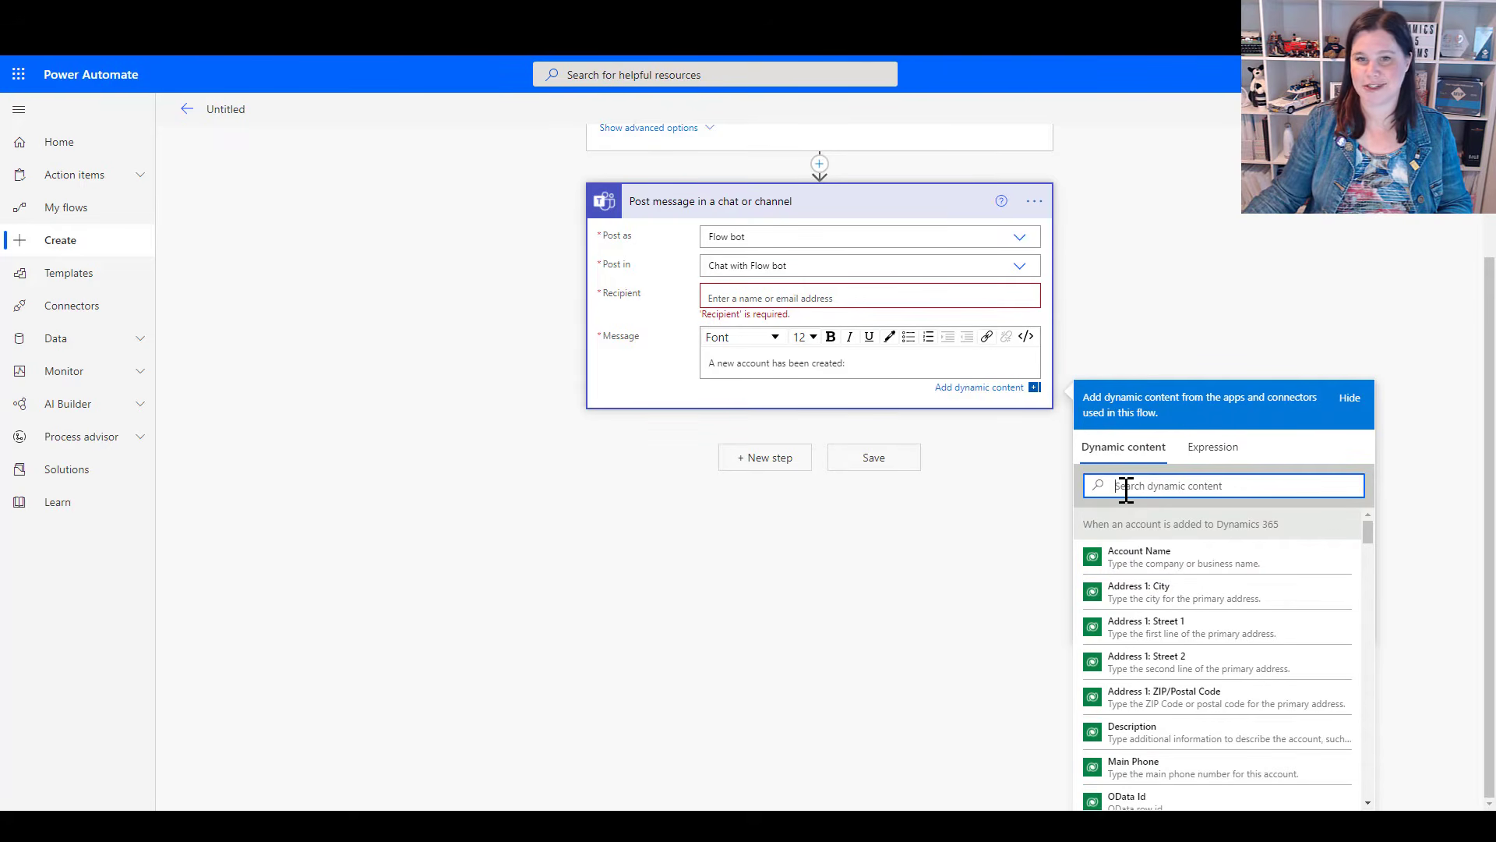
pyautogui.write('a')
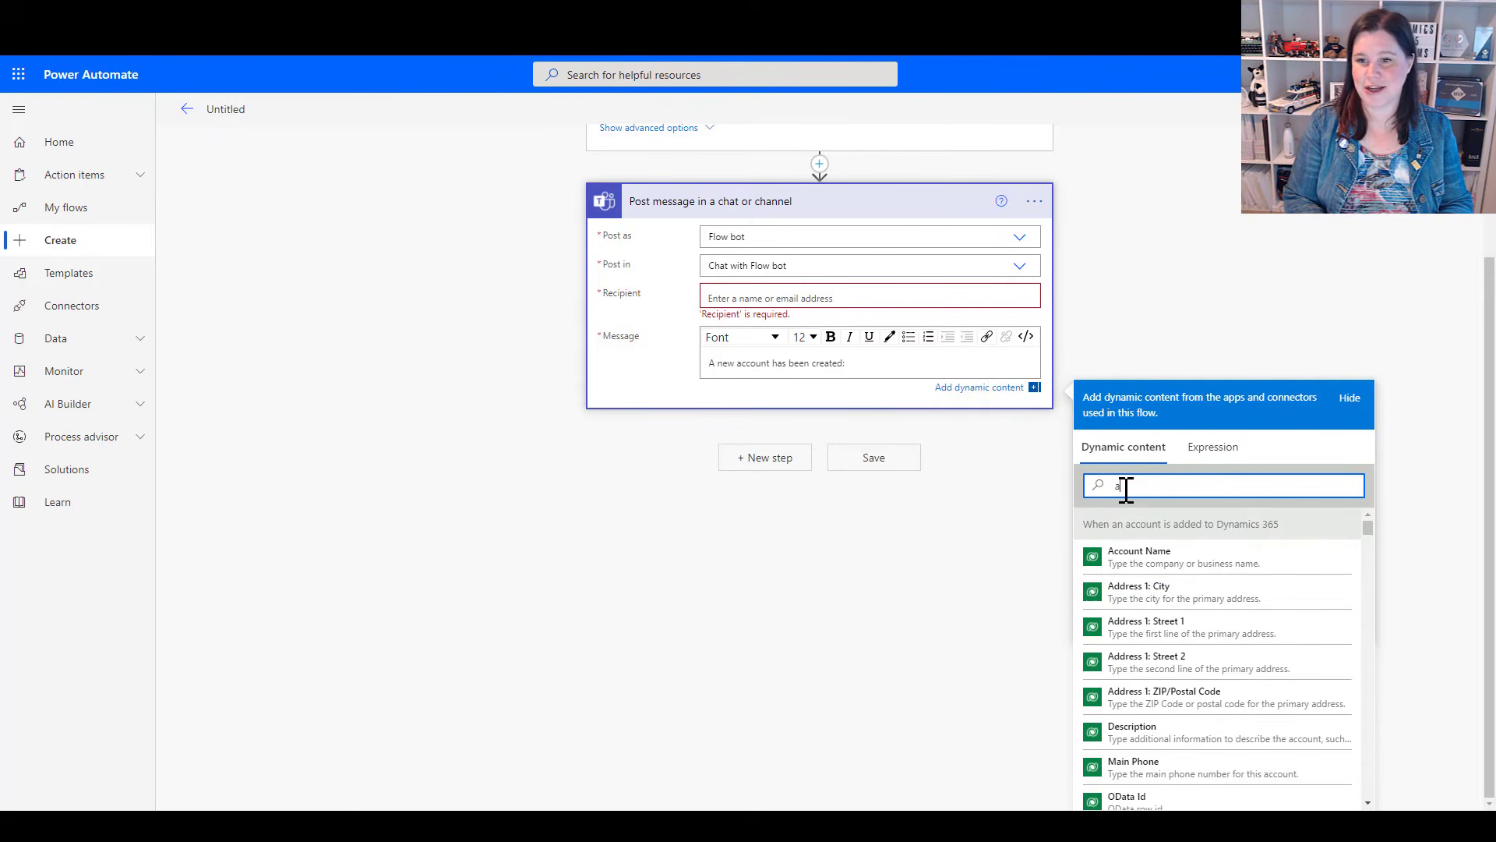
pyautogui.write('ccount na')
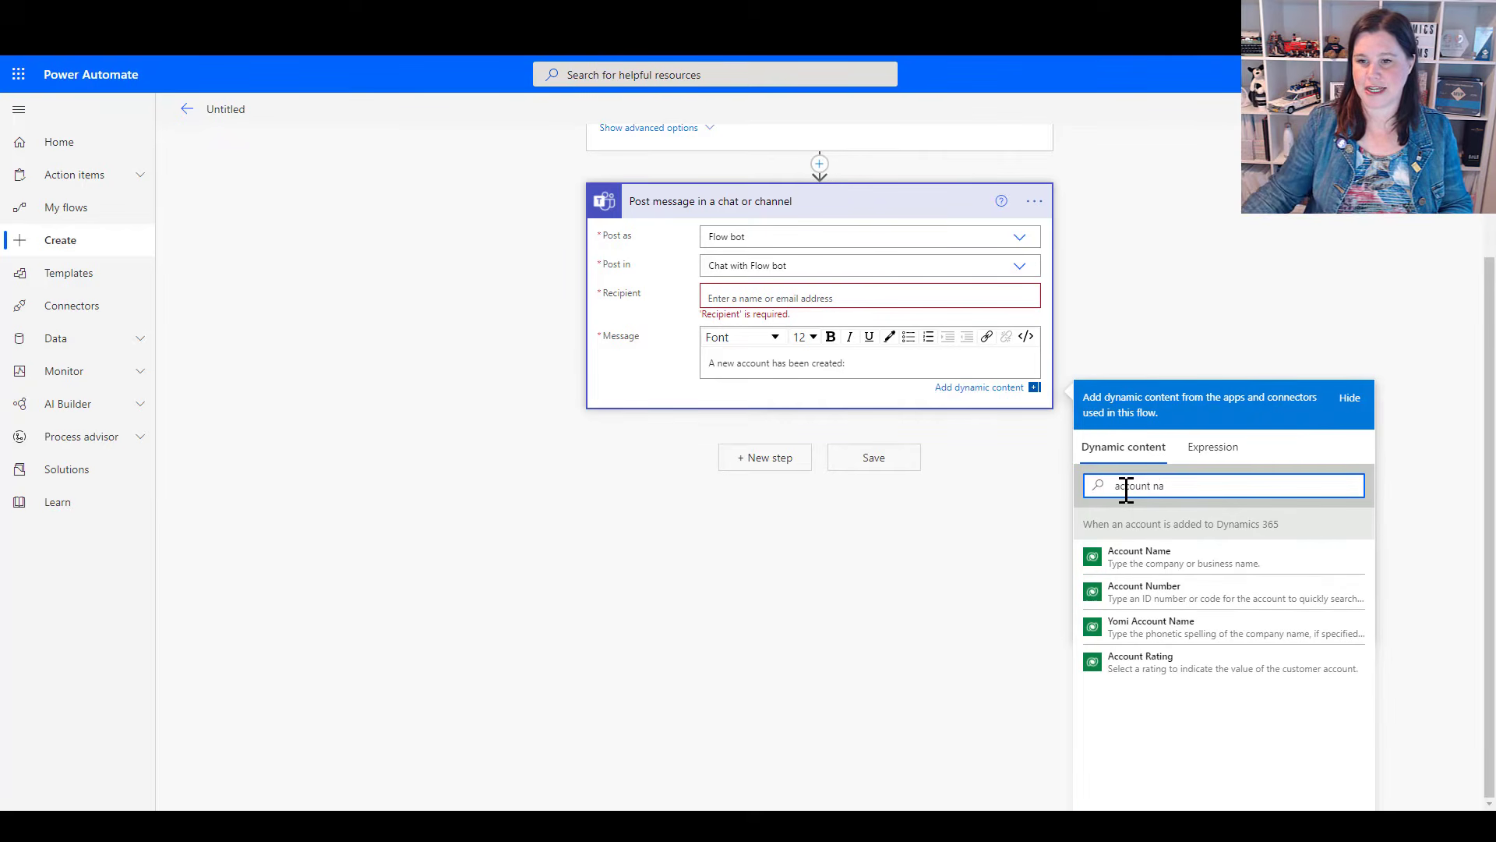
pyautogui.click(1140, 558)
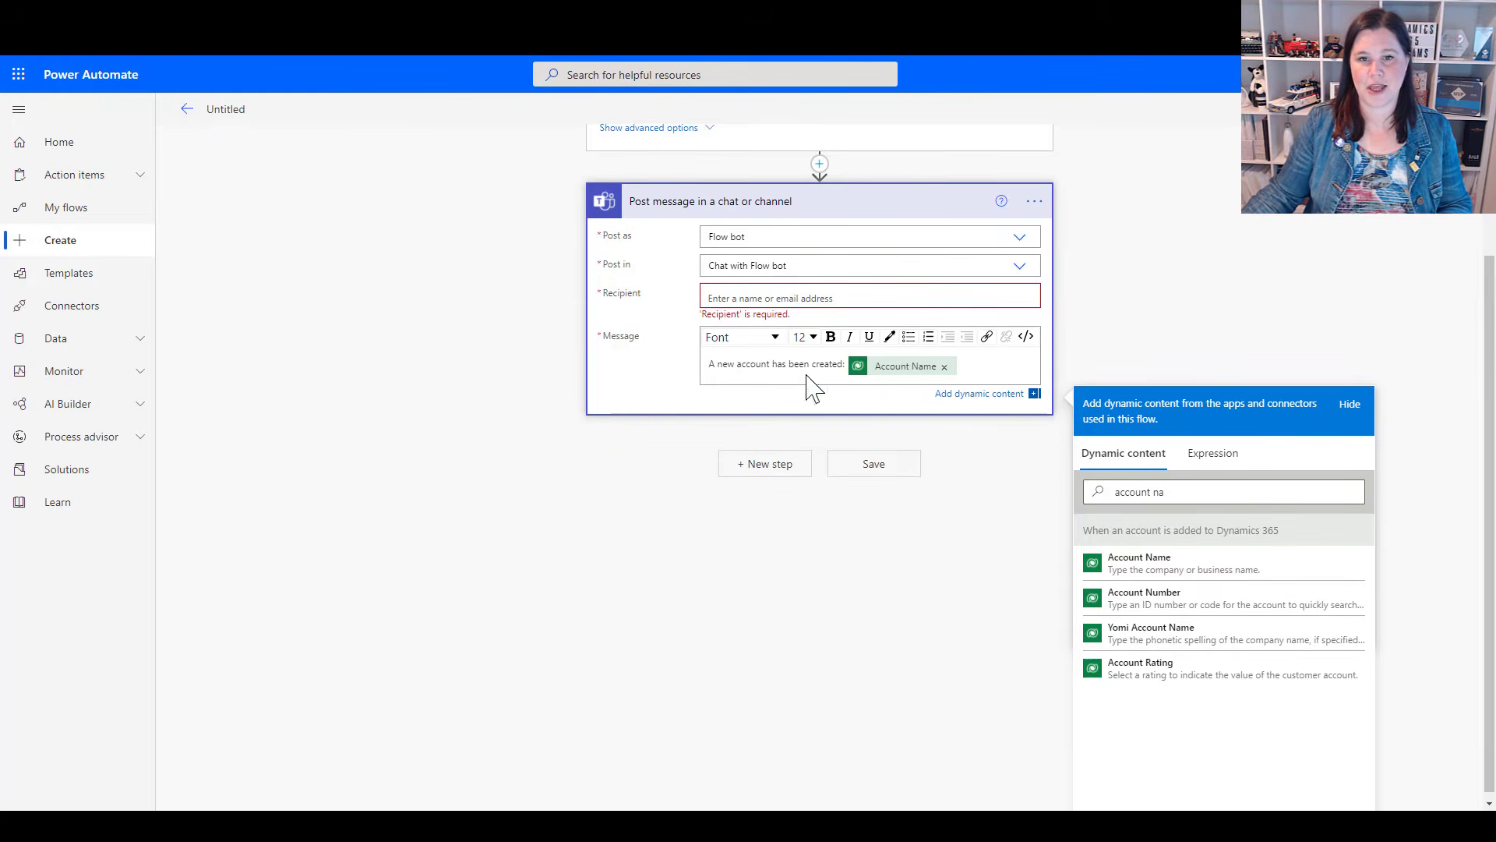
# Set the recipient of the Teams message to the flow owner's own account and save the flow
pyautogui.click(743, 299)
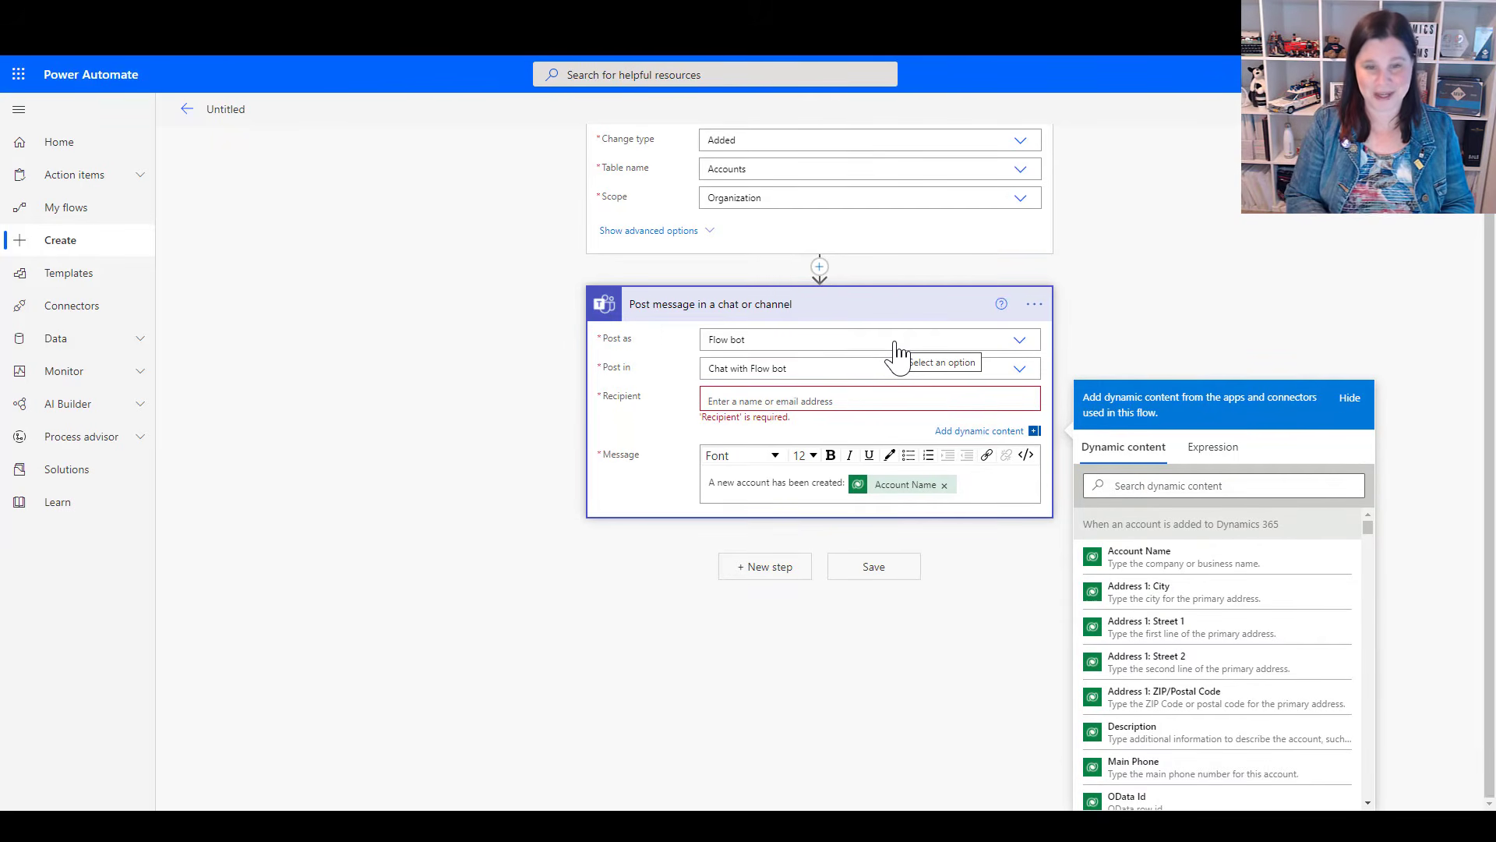
pyautogui.write('lisa')
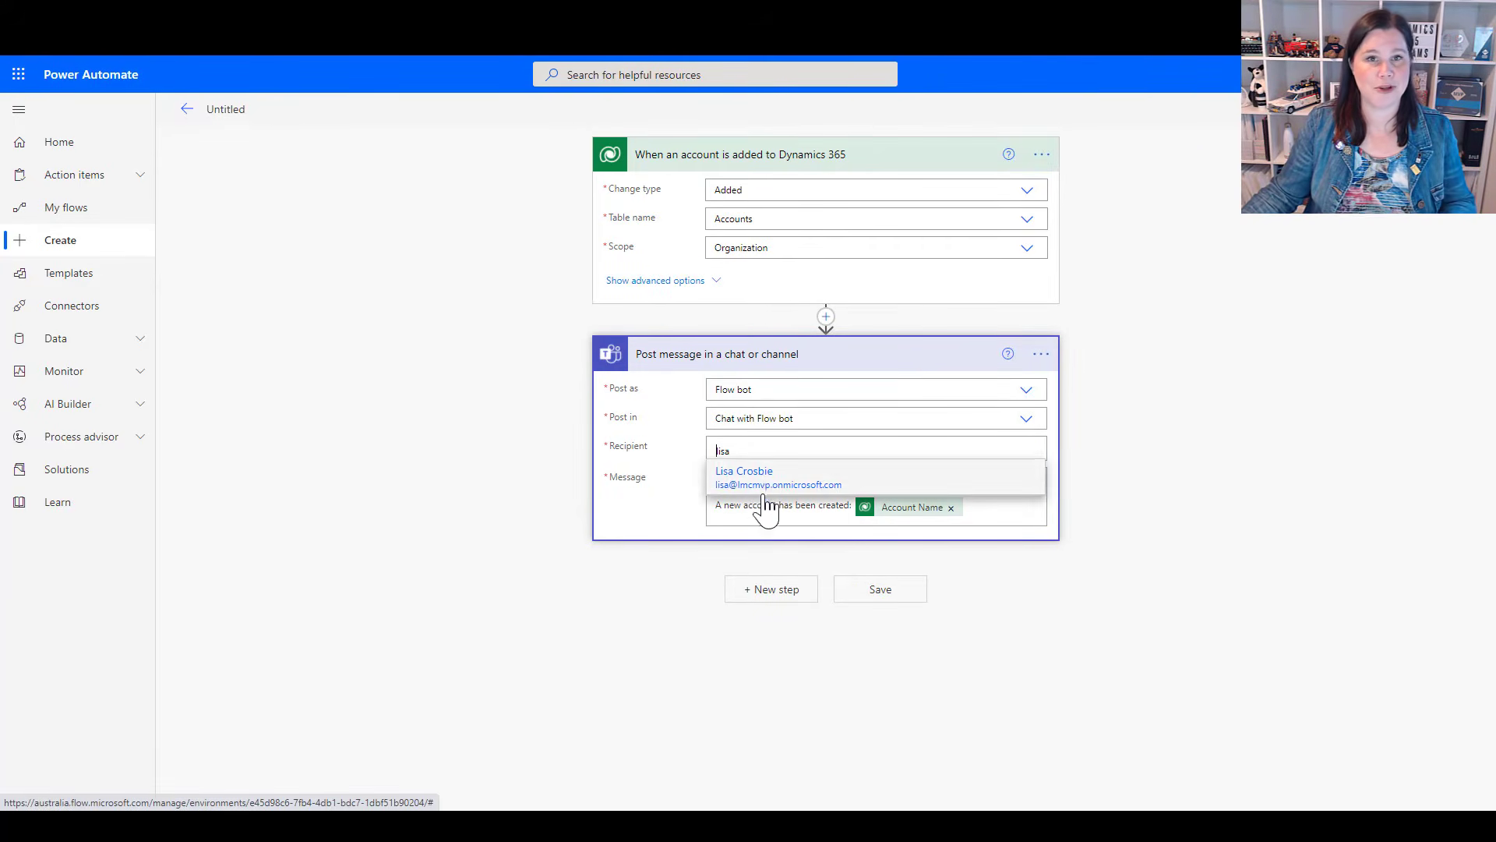
pyautogui.click(767, 483)
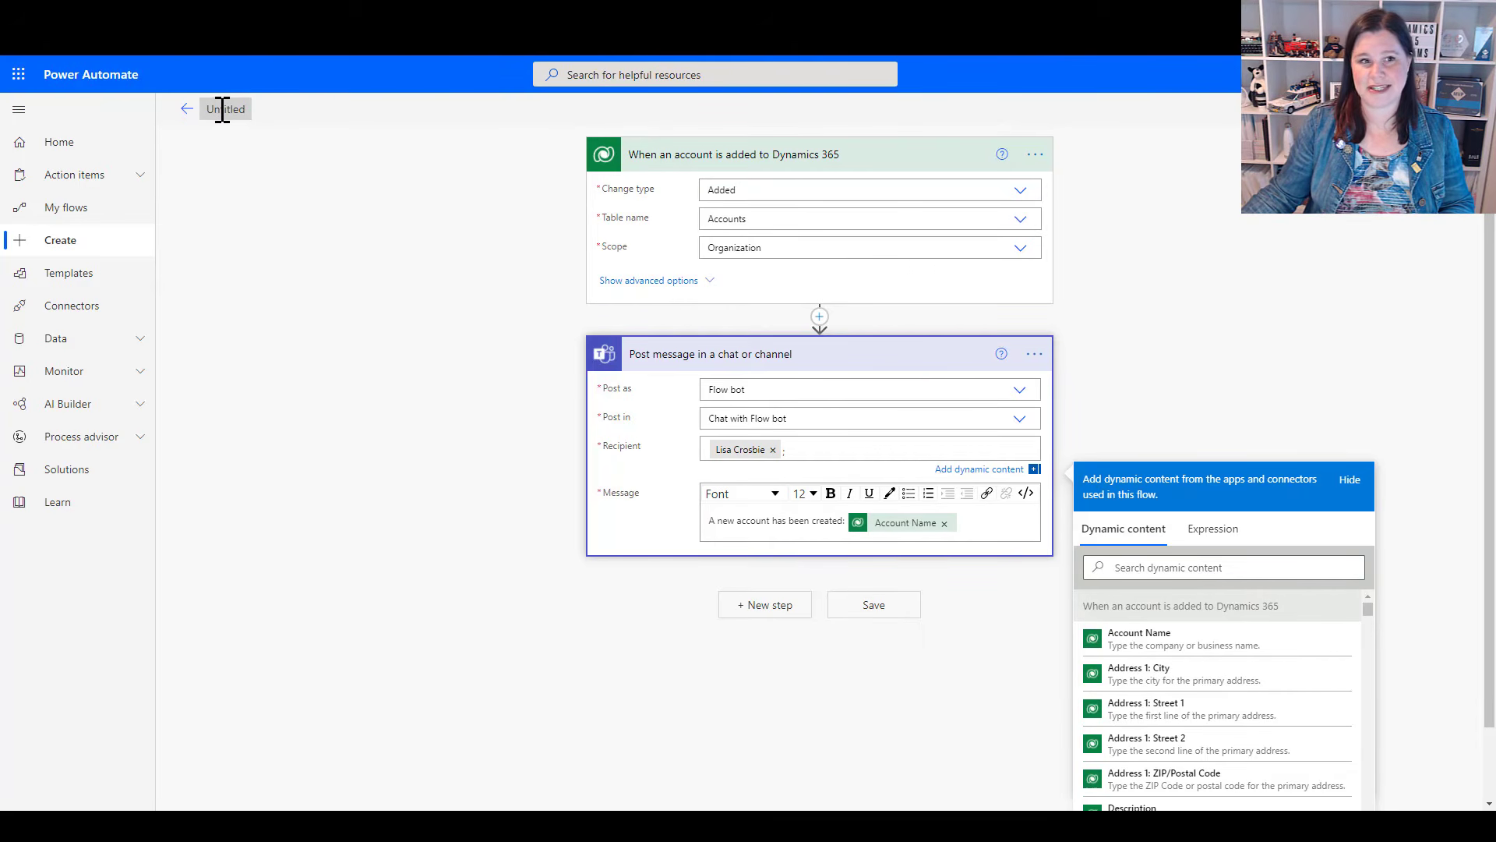
pyautogui.click(853, 612)
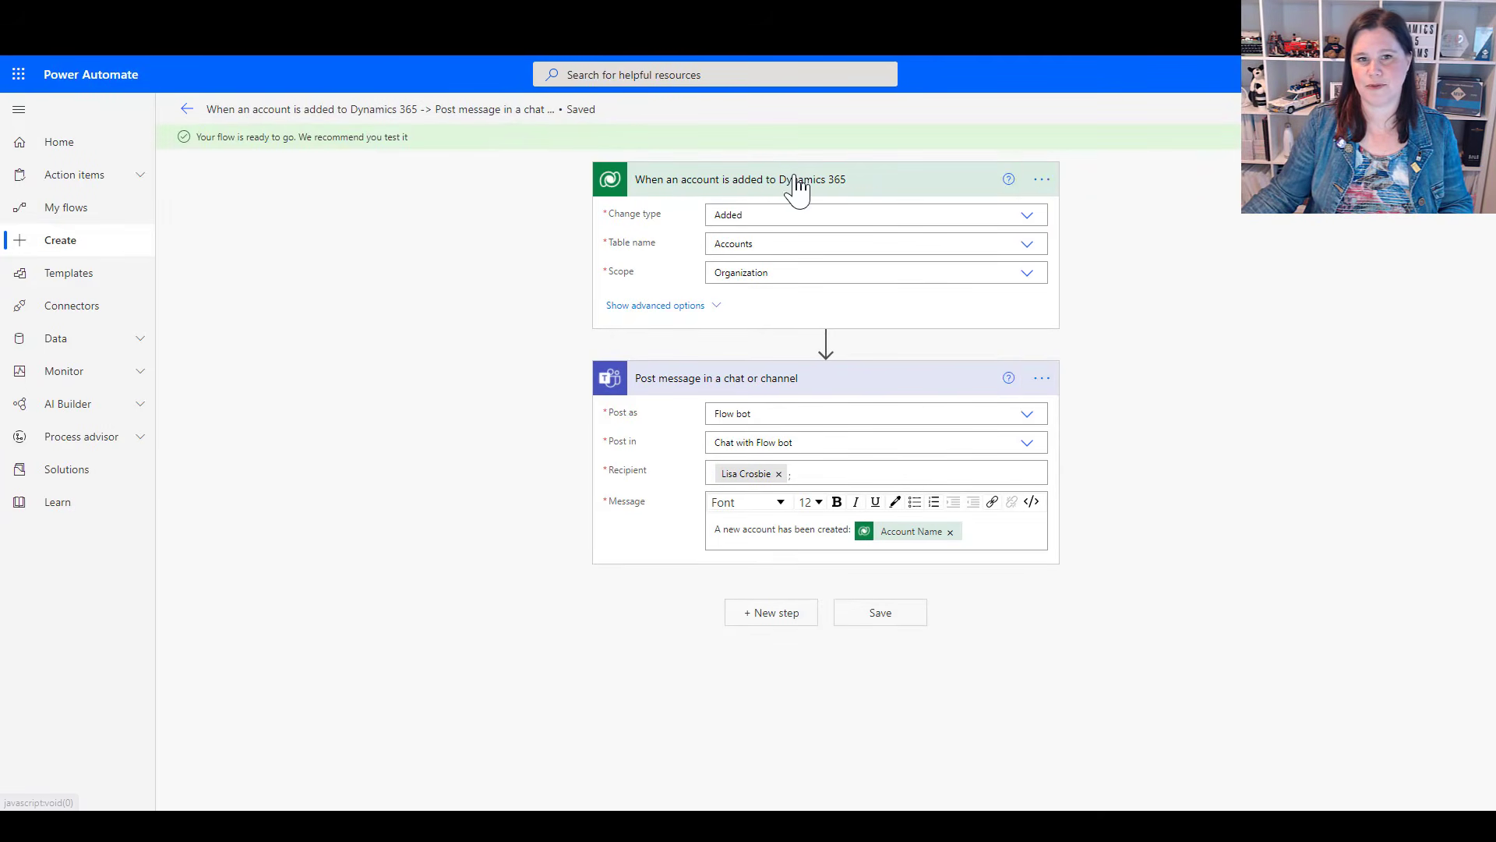
pyautogui.click(277, 109)
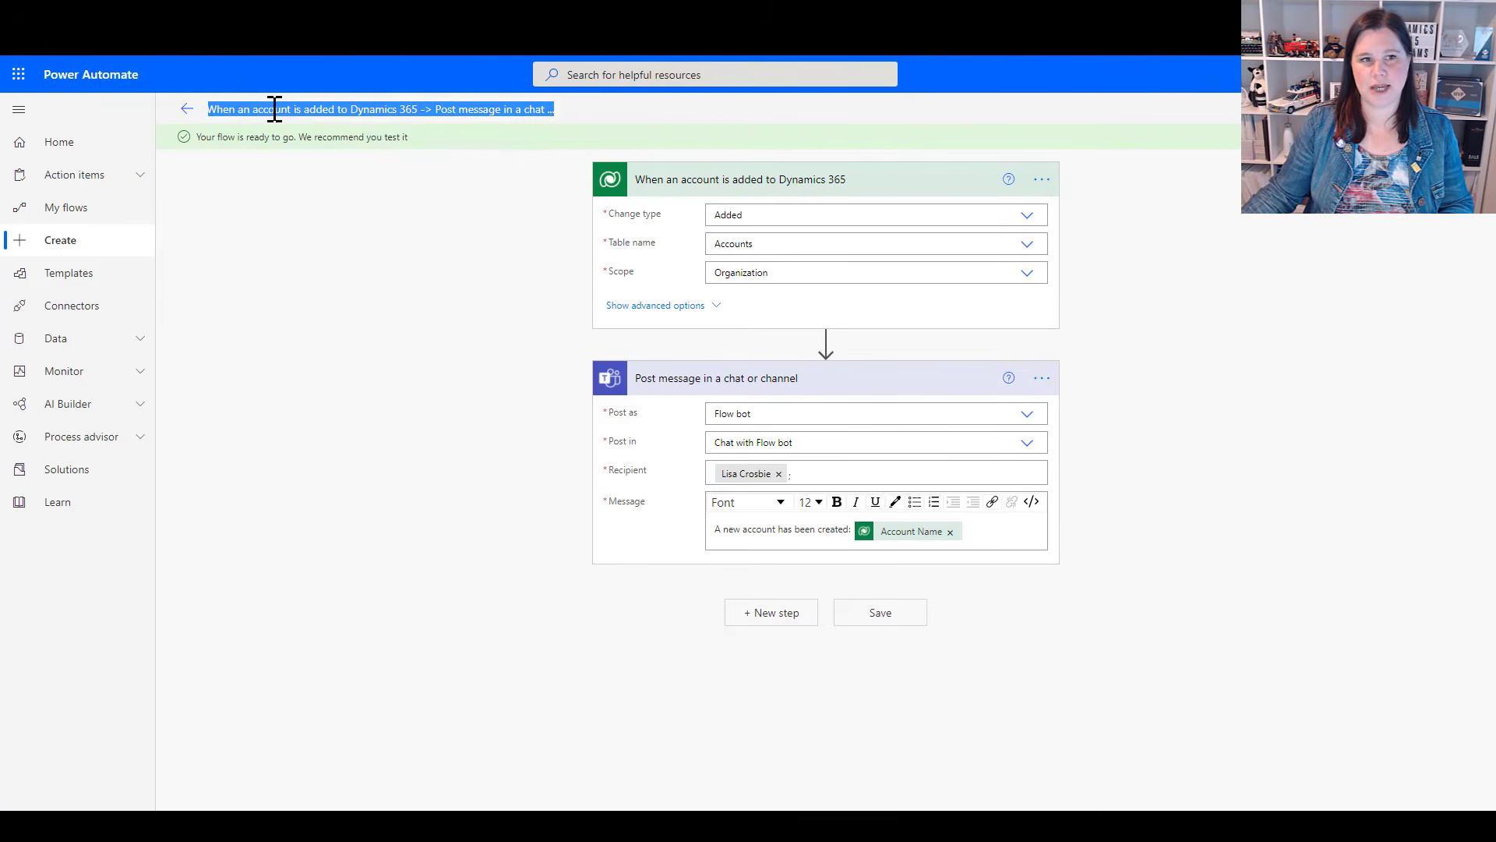
pyautogui.click(214, 109)
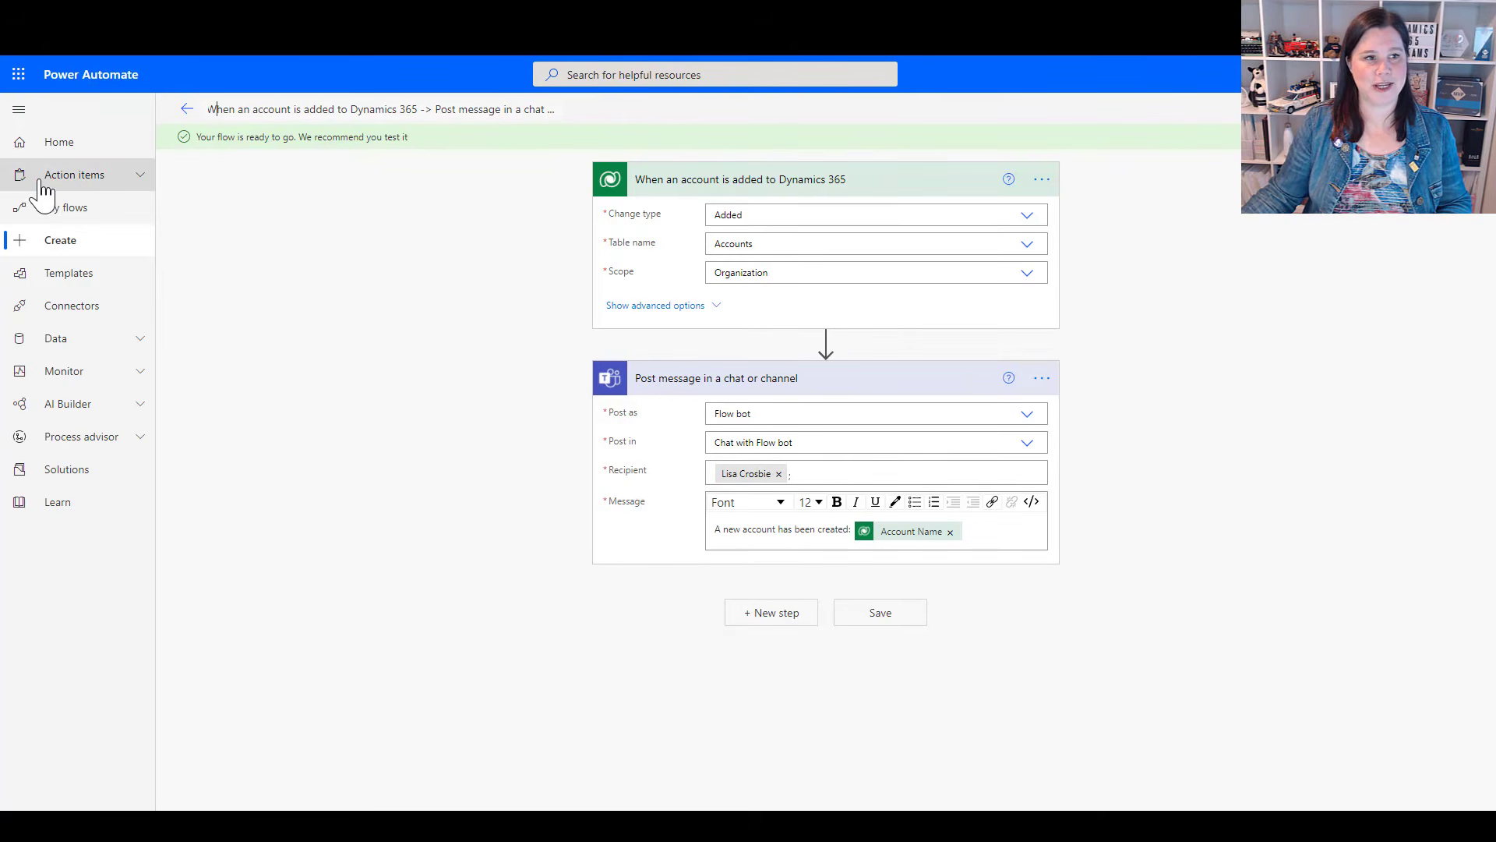
# Create an instant cloud flow from blank that uses the Manually trigger a flow trigger
pyautogui.click(55, 245)
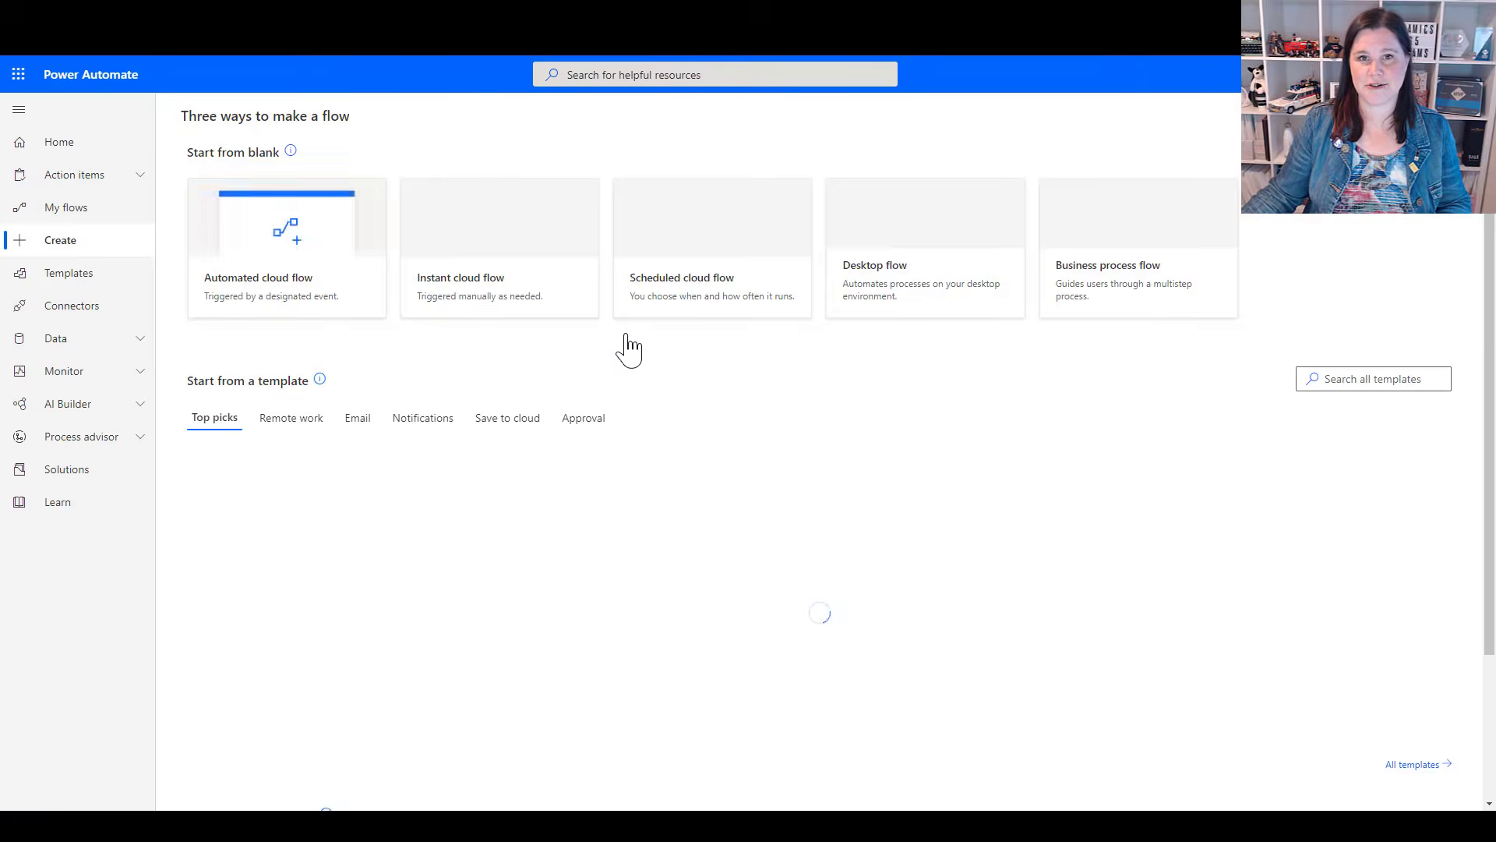
pyautogui.click(461, 288)
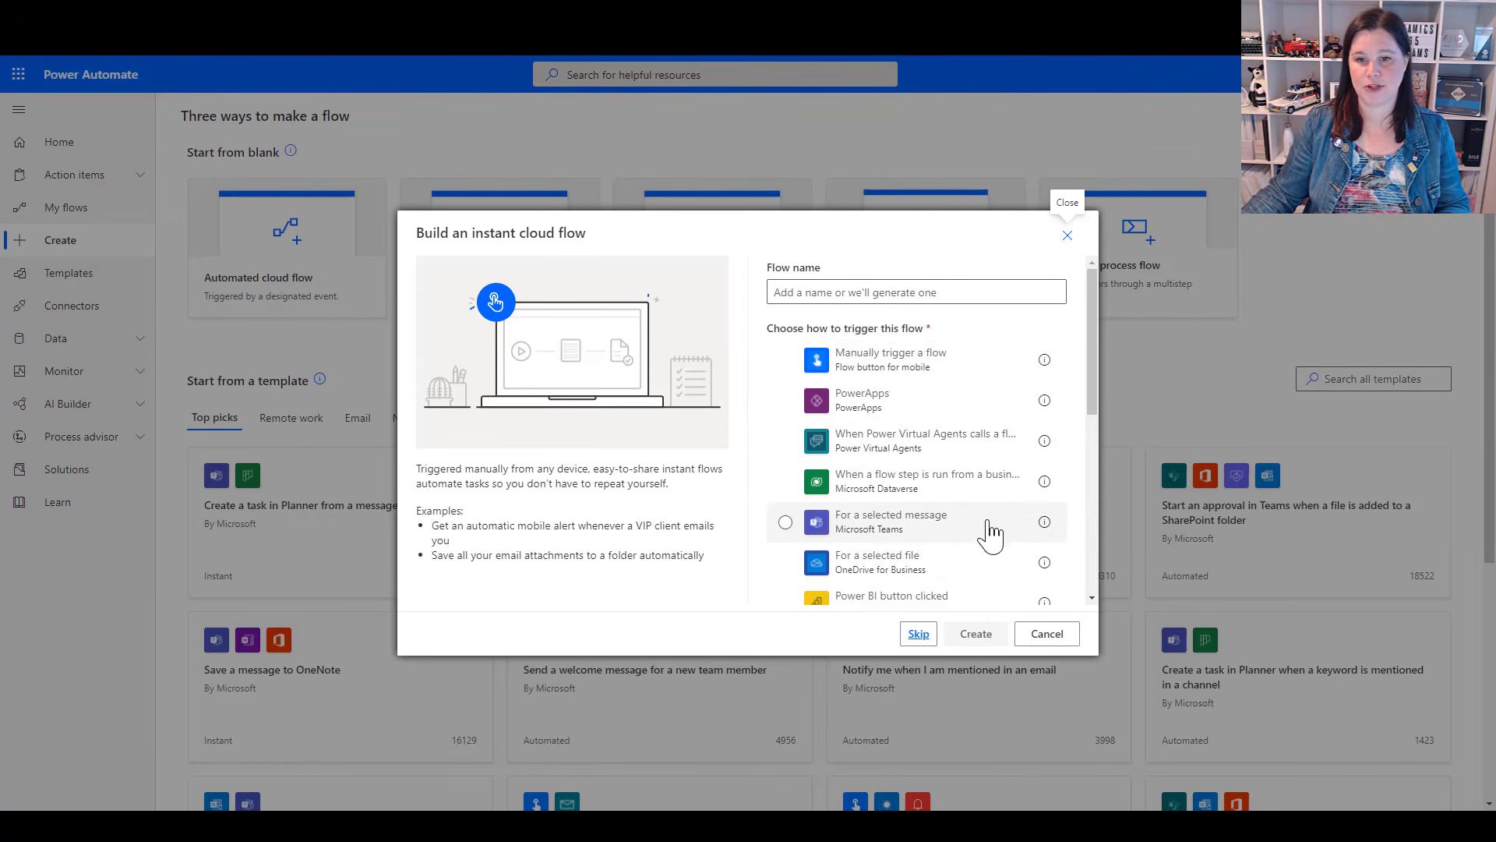
pyautogui.scroll(-5, 990, 532)
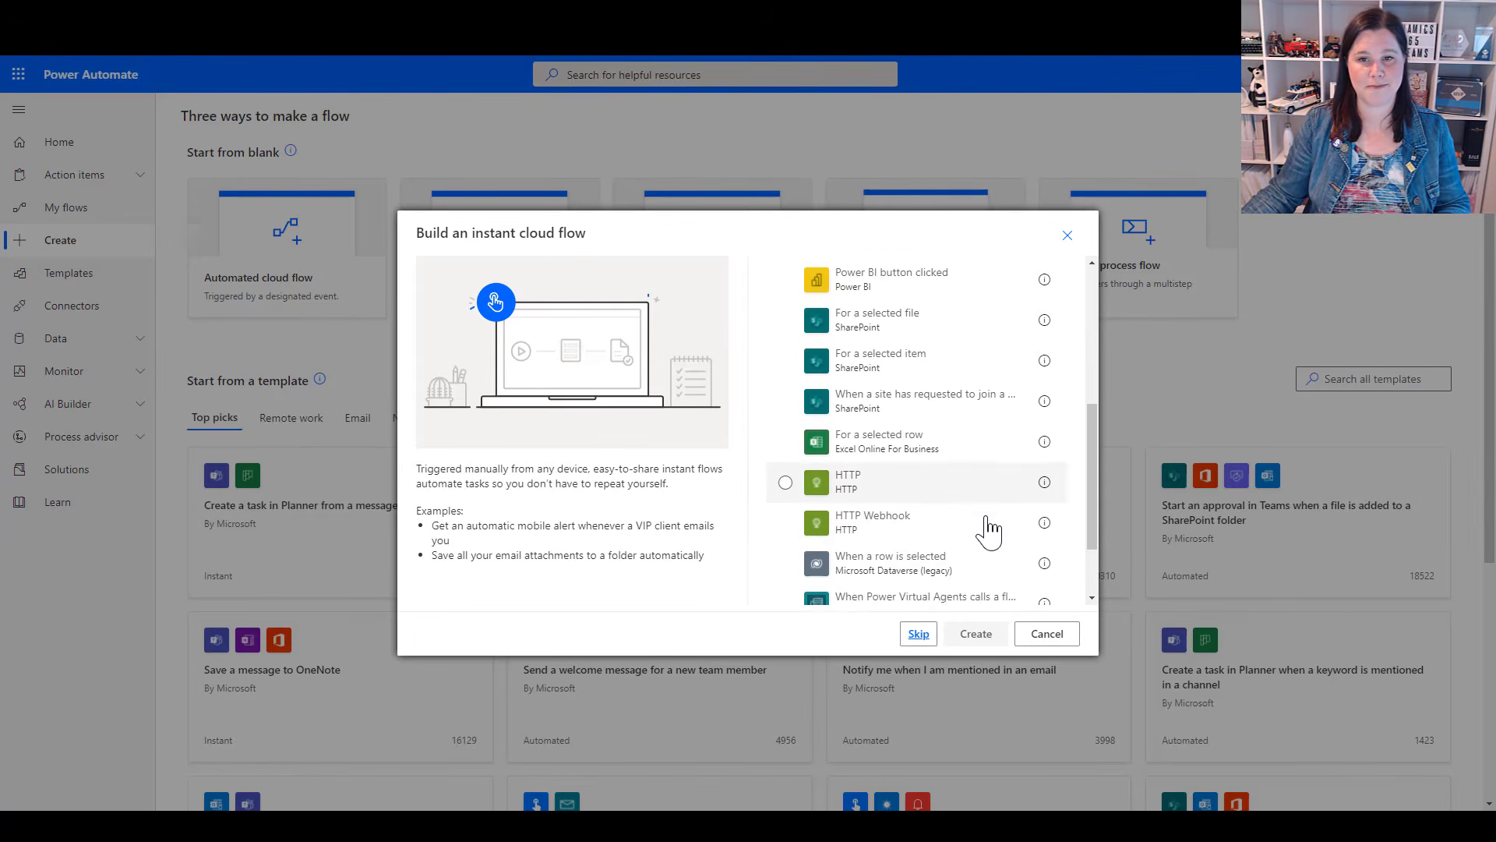
pyautogui.scroll(6, 989, 529)
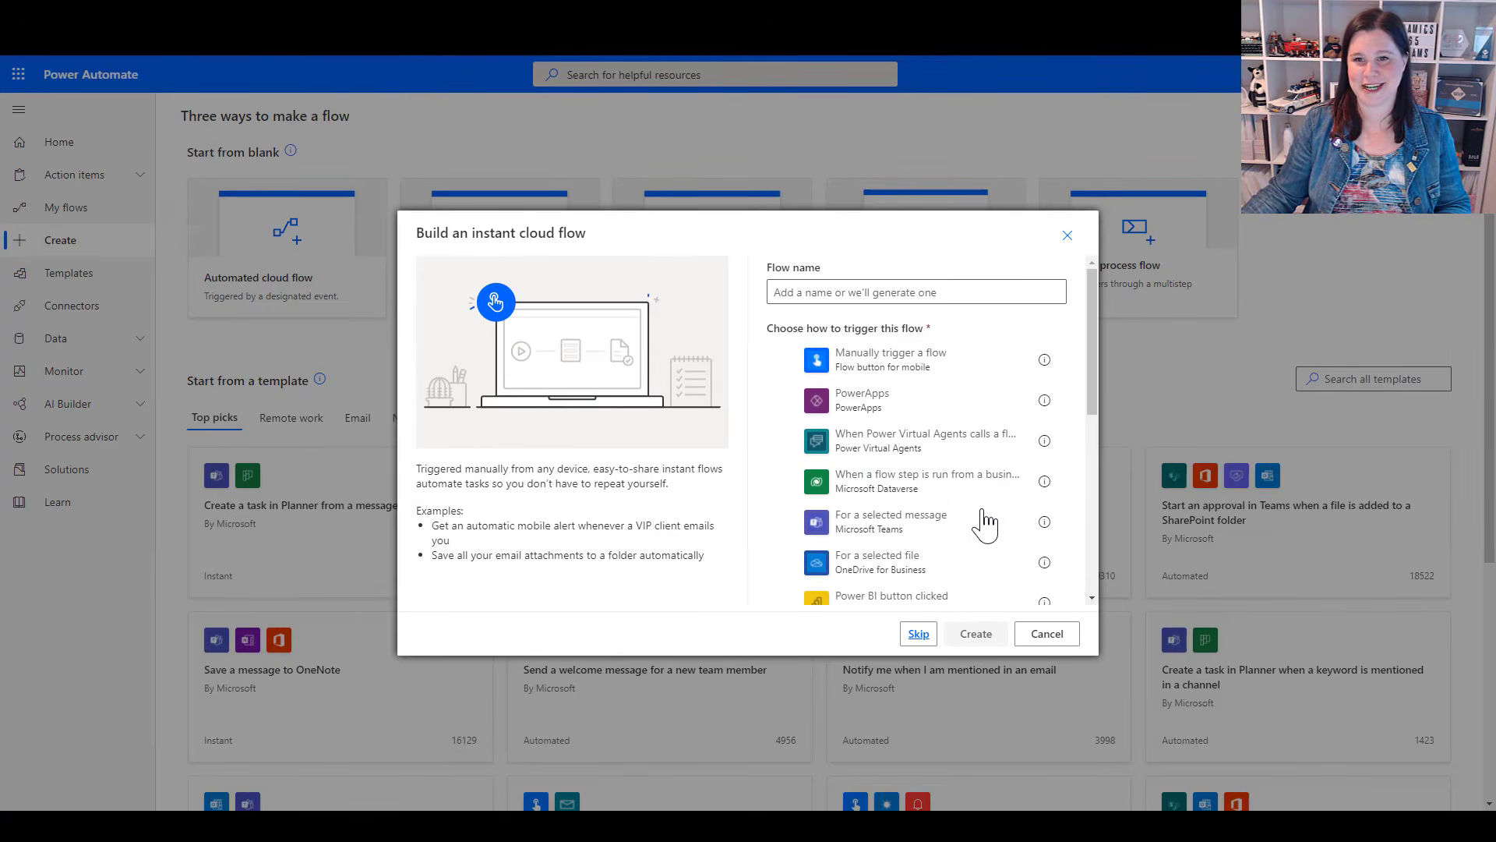
pyautogui.click(875, 370)
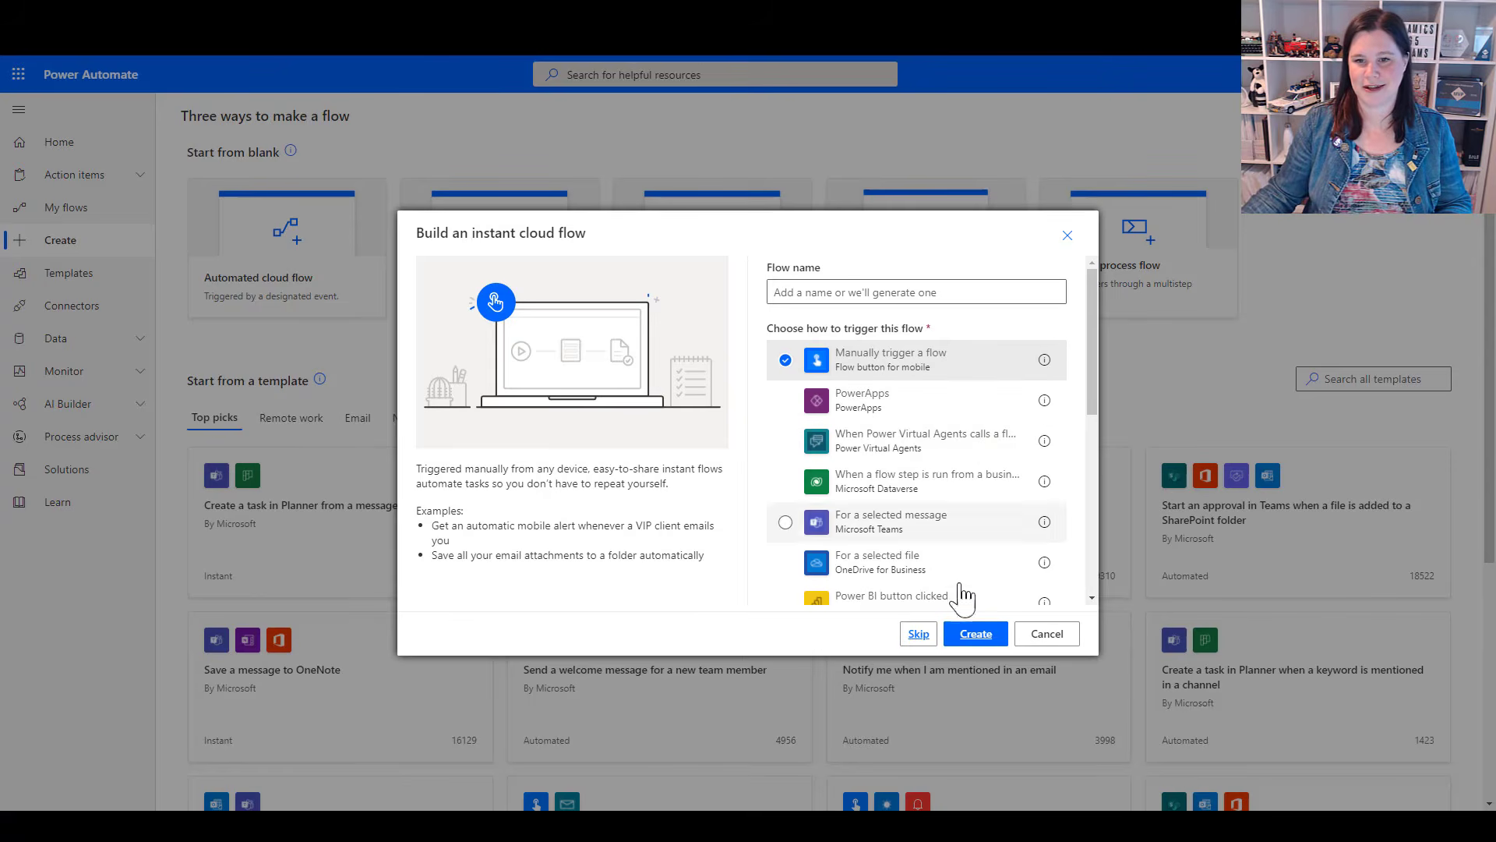
pyautogui.click(970, 634)
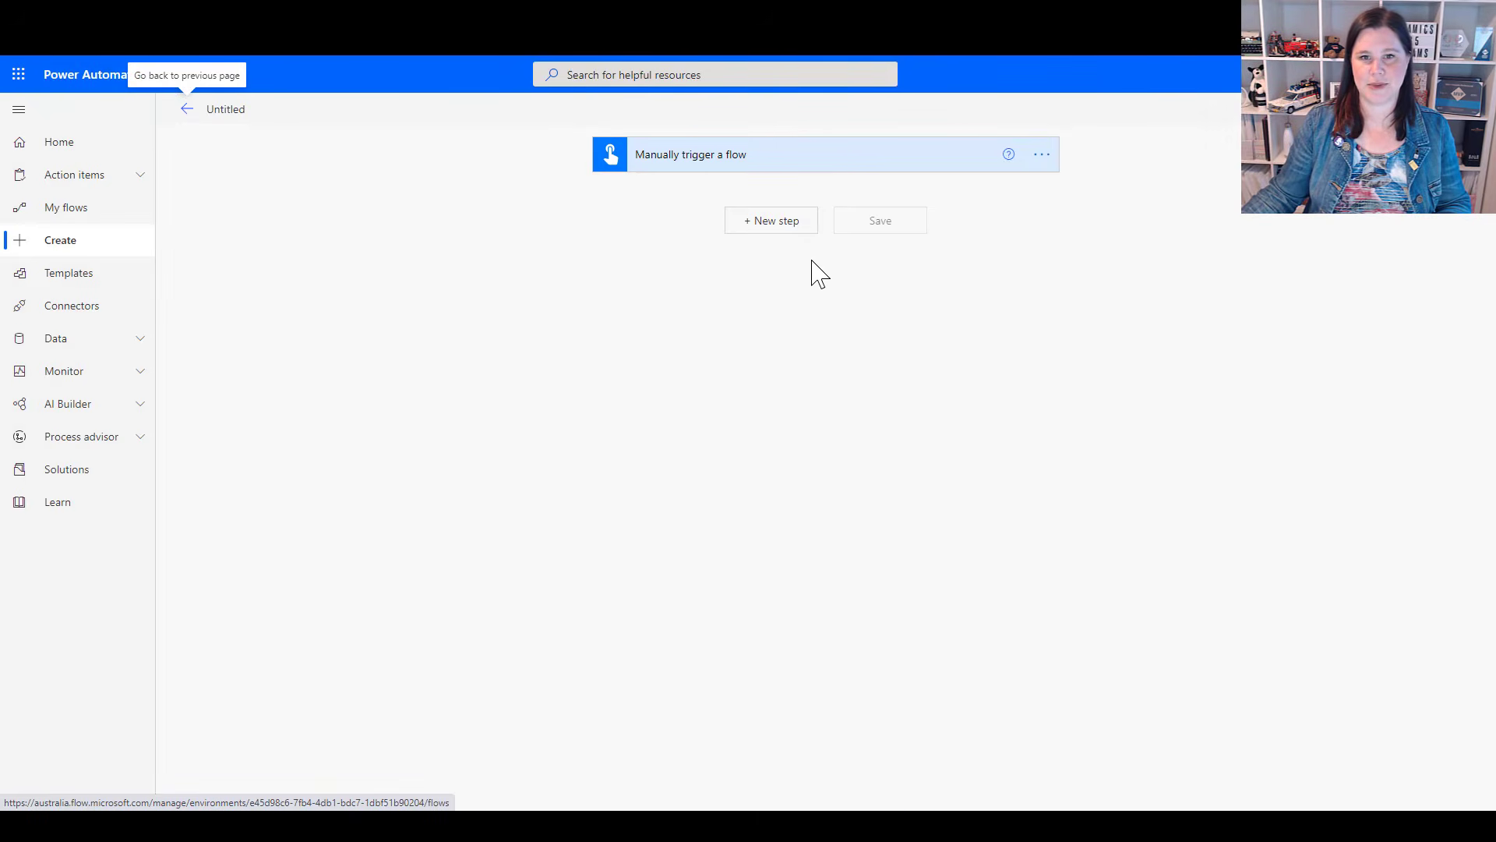
# Add a text input named Task to the manual trigger
pyautogui.click(685, 164)
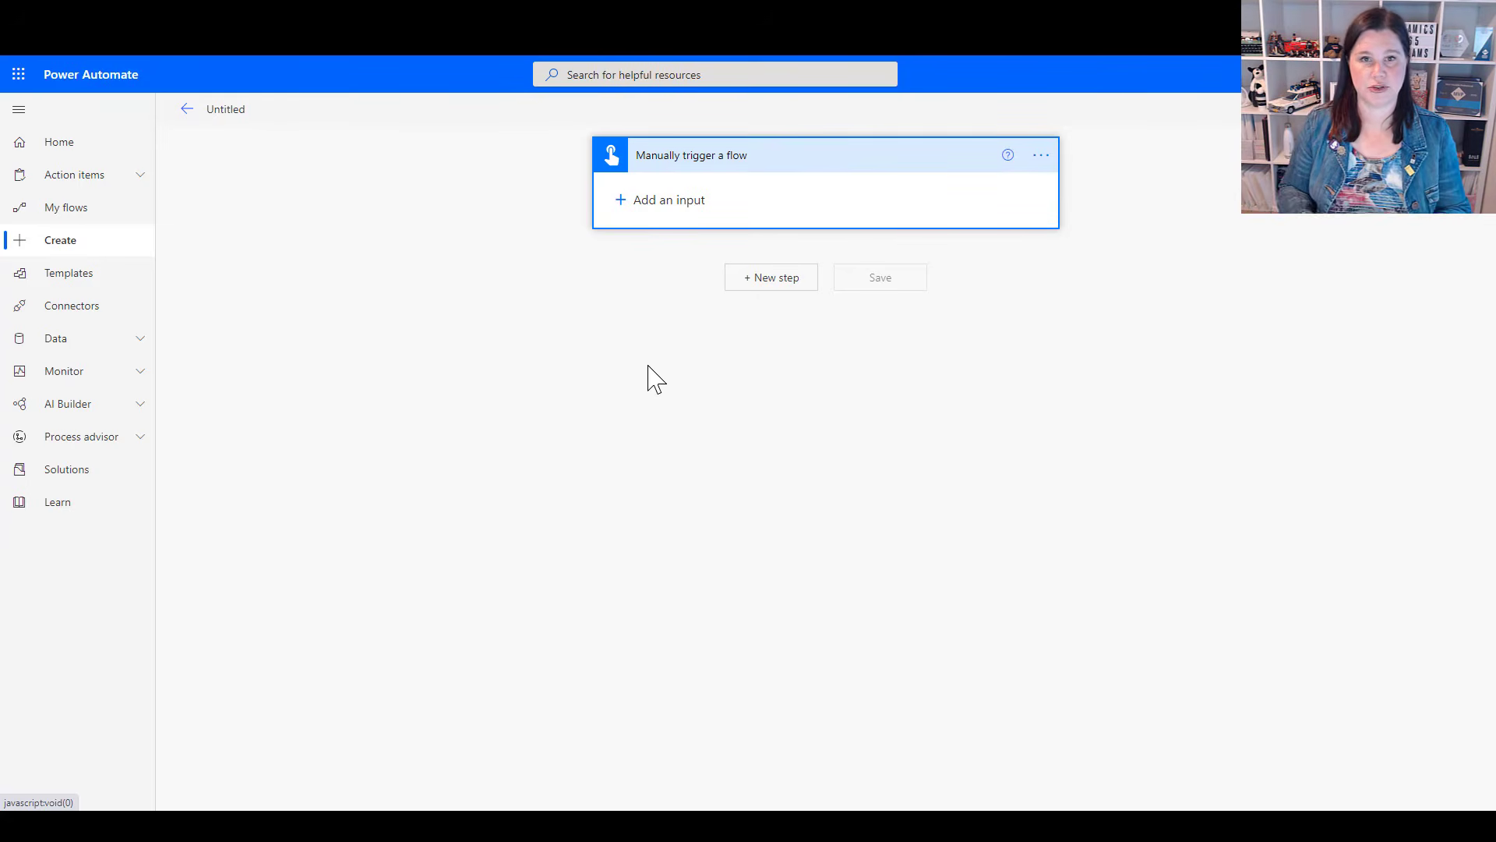
pyautogui.click(648, 198)
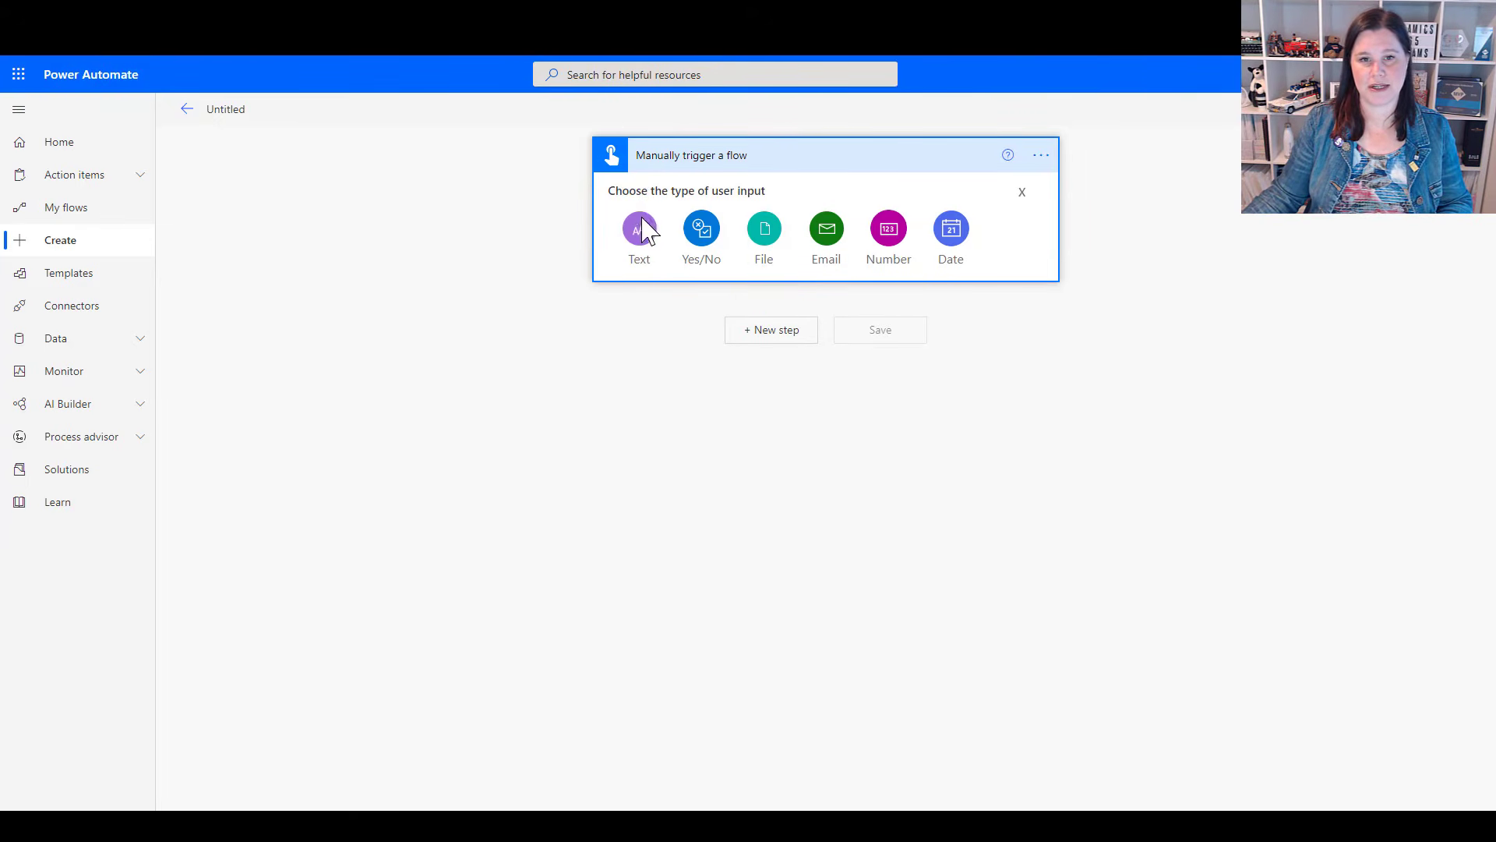
pyautogui.click(641, 234)
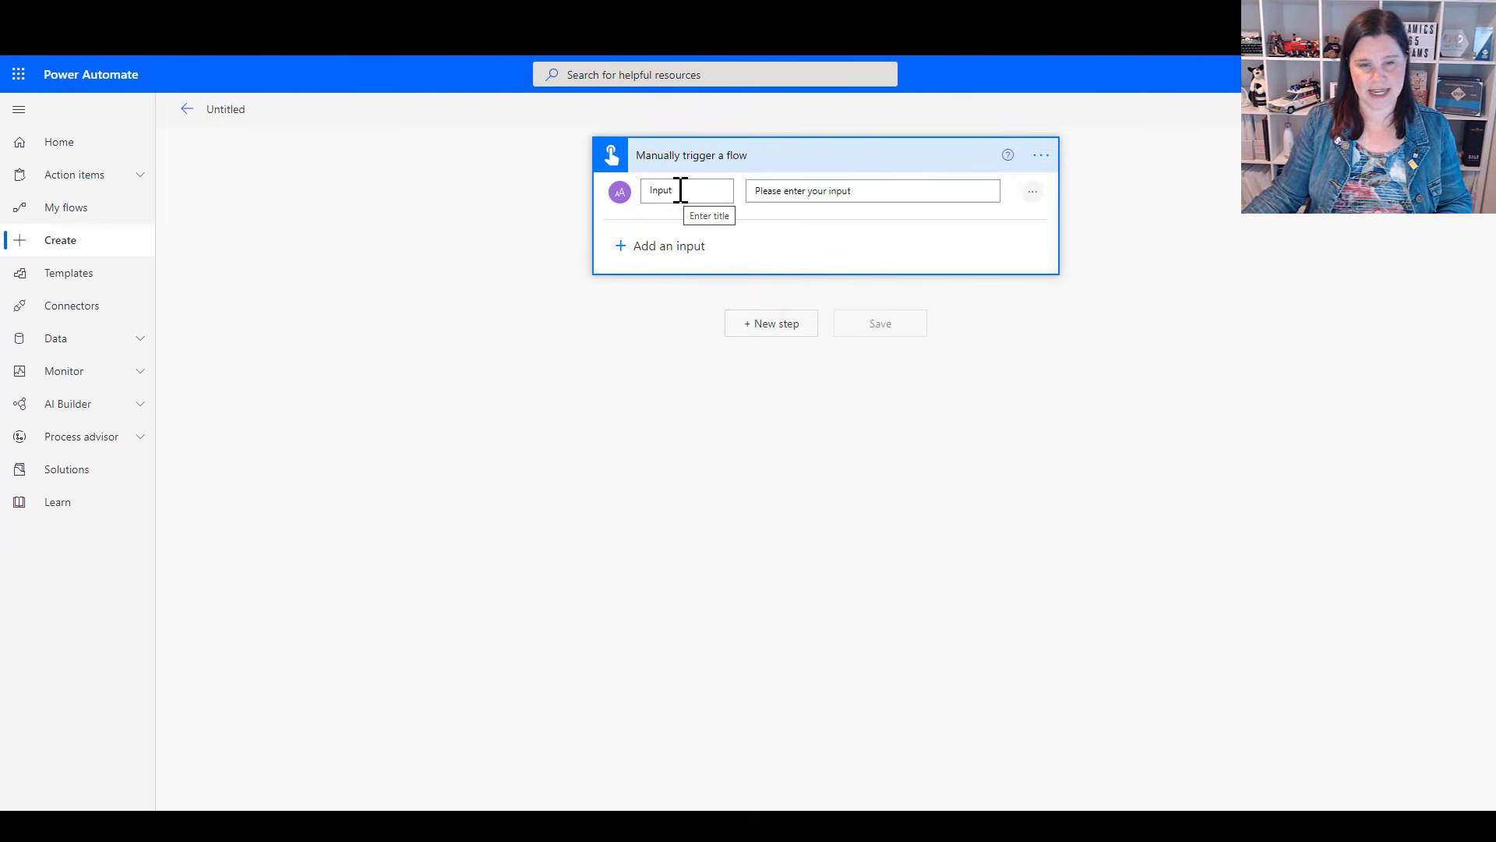
pyautogui.moveTo(681, 190); pyautogui.dragTo(640, 195)
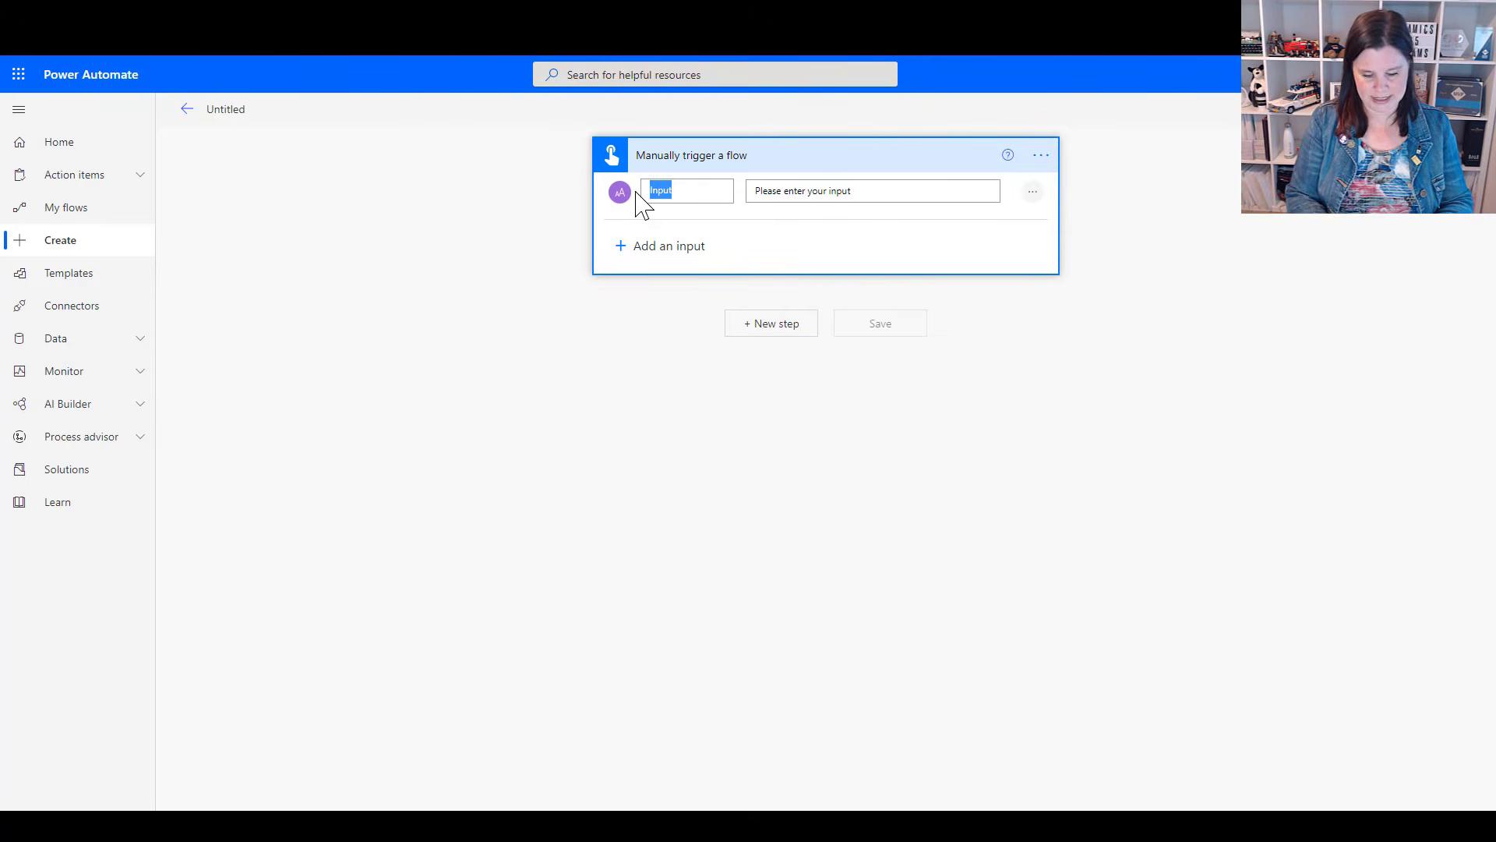
pyautogui.write('Task')
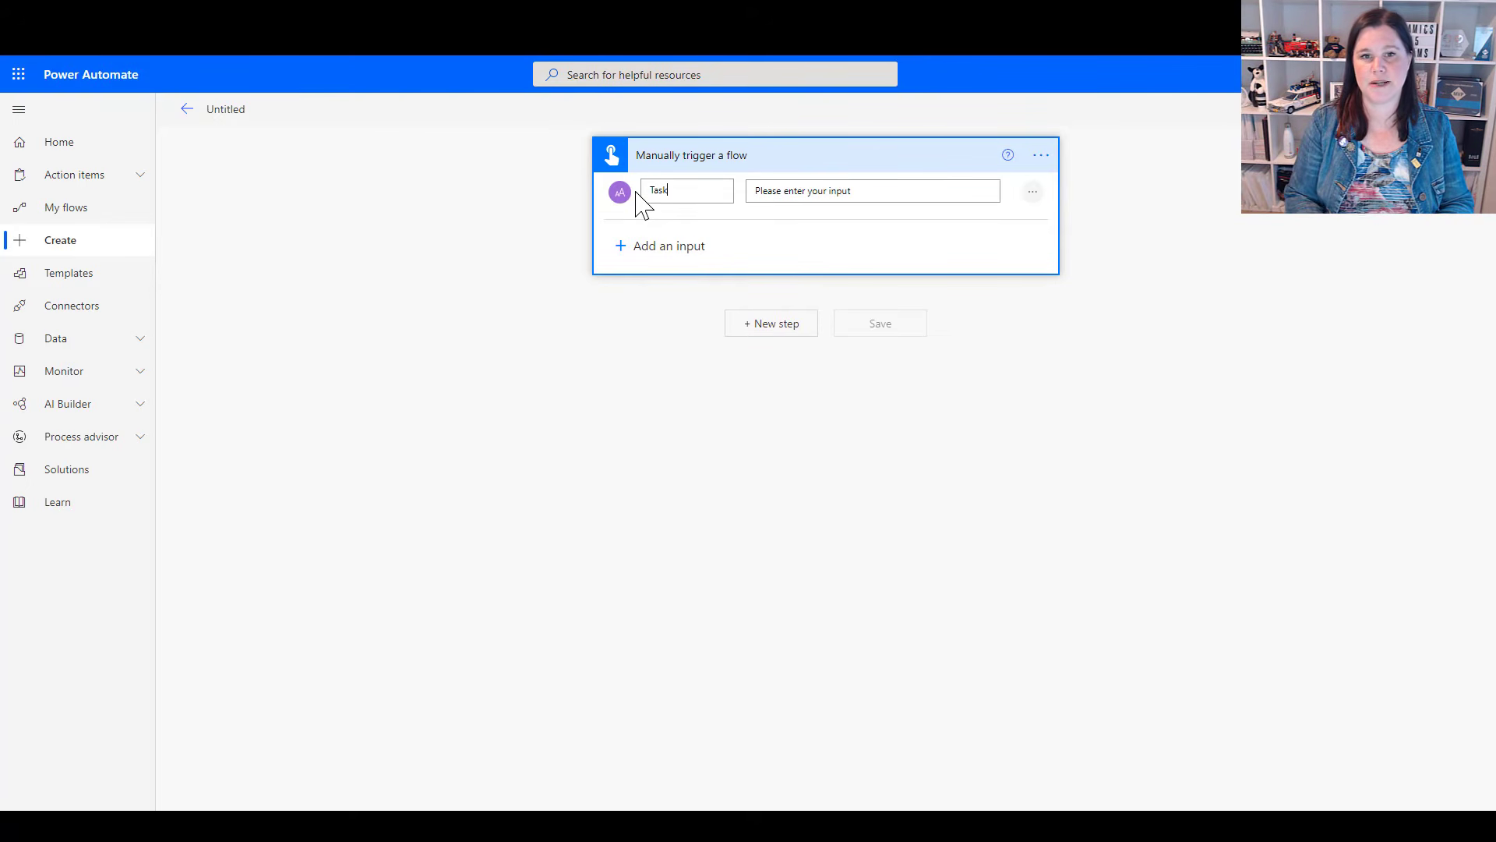
# Add a date input named Due Date to the manual trigger
pyautogui.click(647, 251)
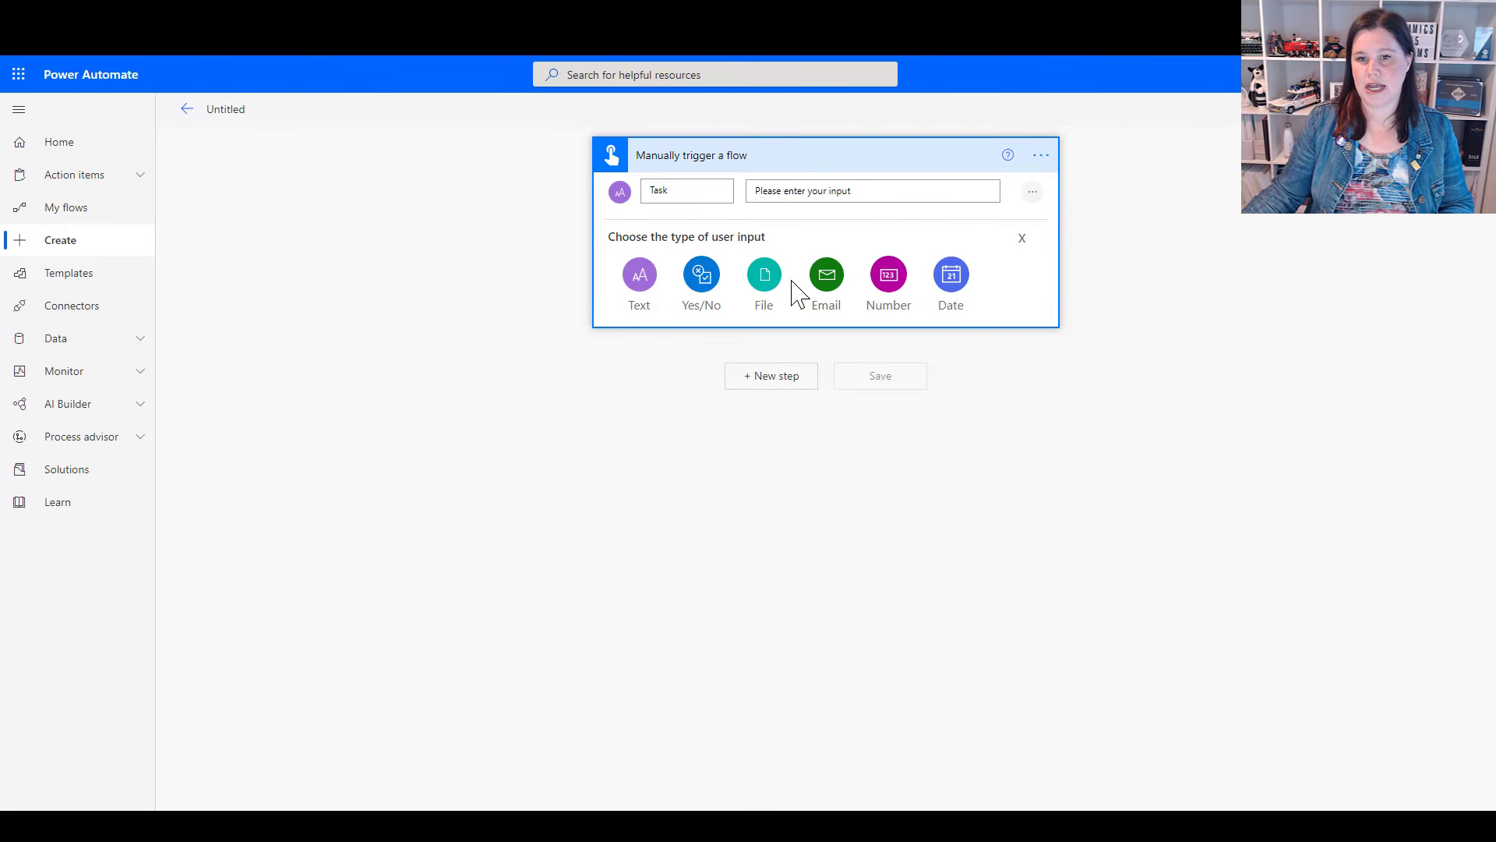
pyautogui.click(953, 279)
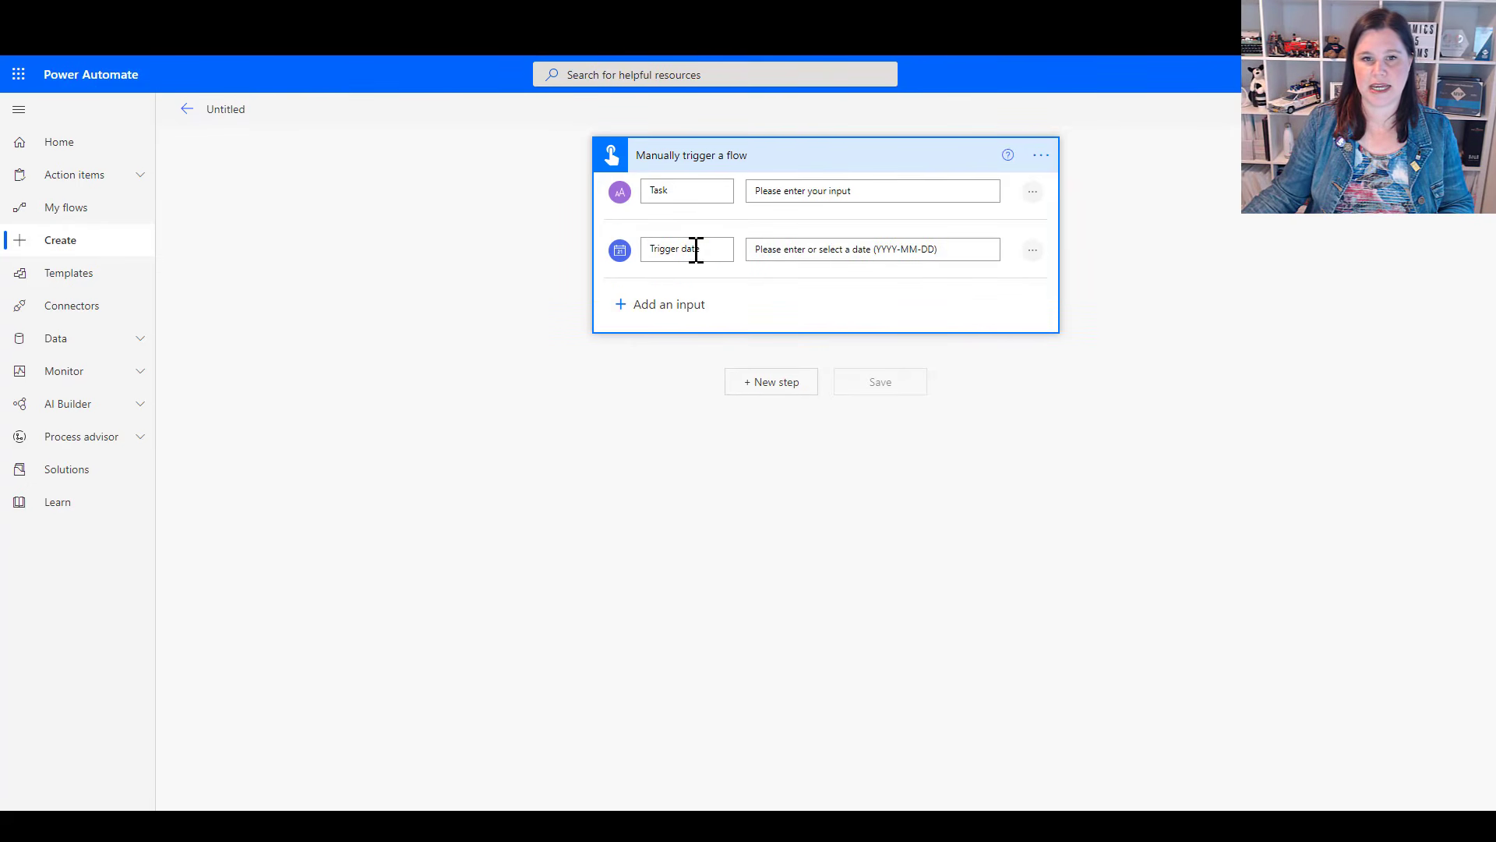
pyautogui.moveTo(702, 250); pyautogui.dragTo(643, 247)
pyautogui.write('D')
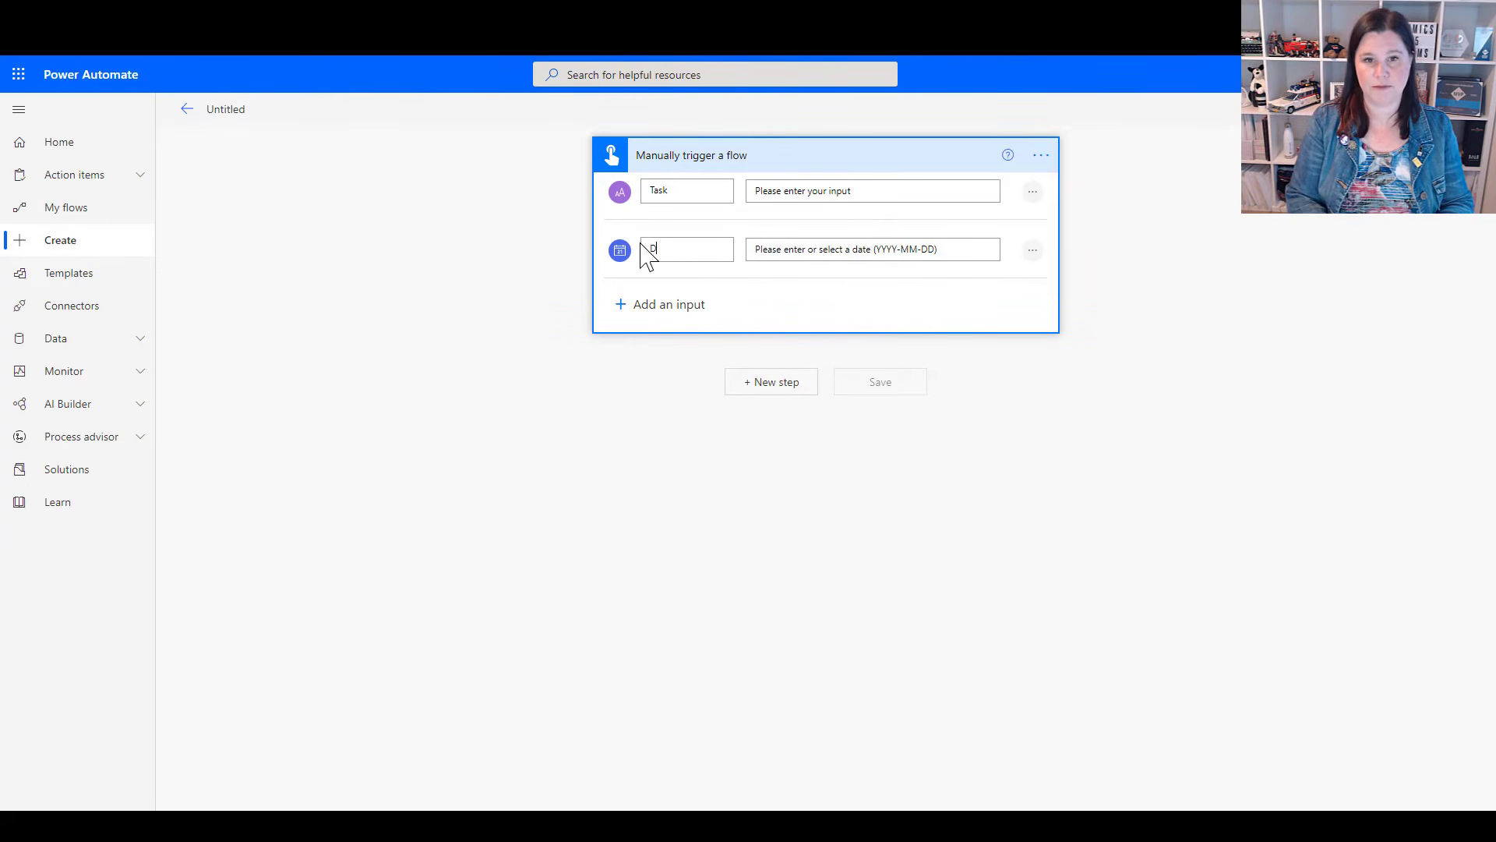
pyautogui.write('ue Date')
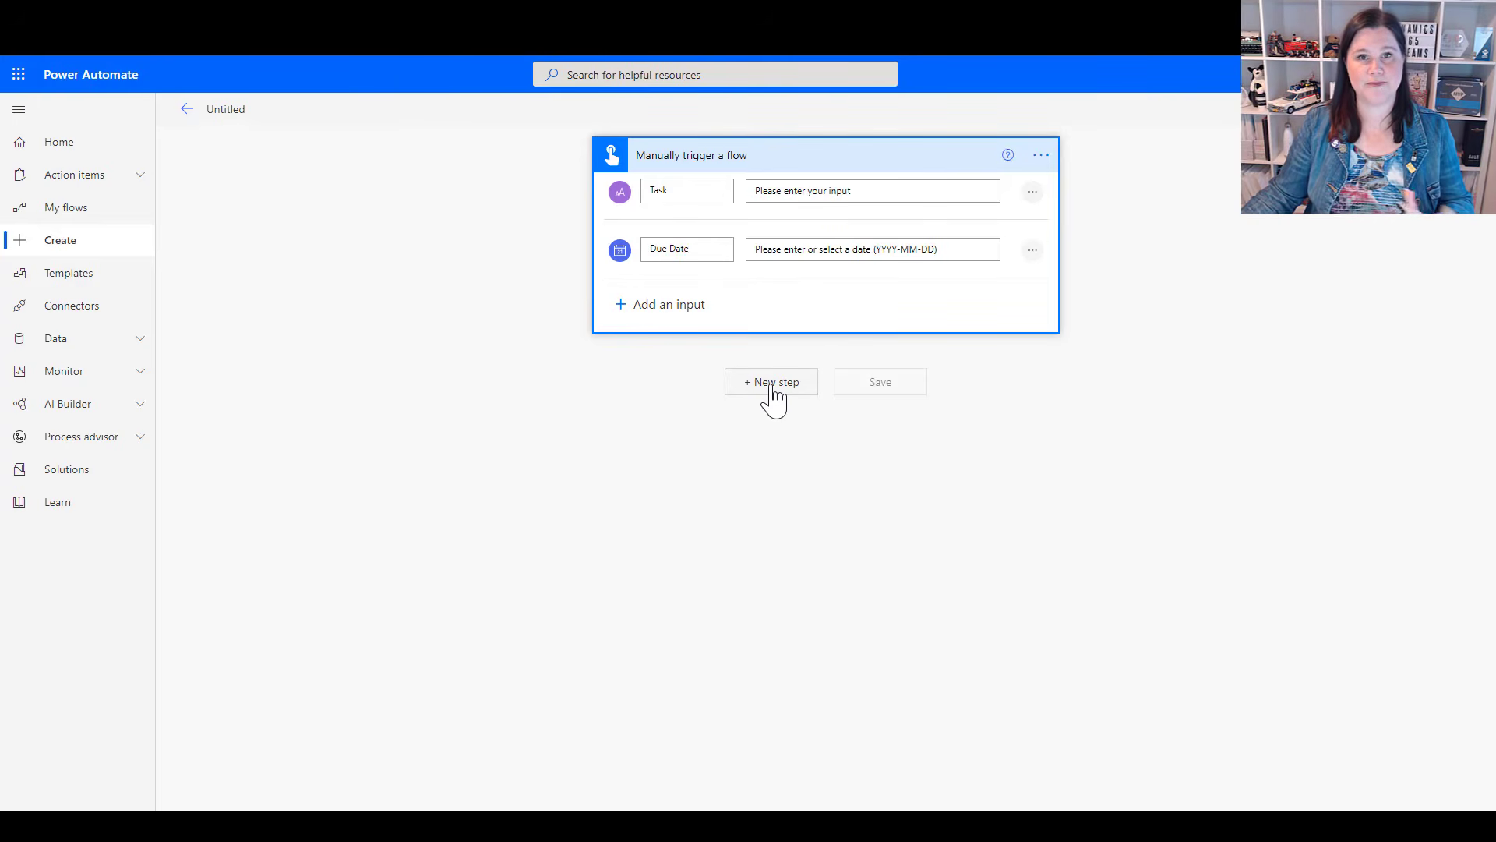
# Add the Microsoft To-Do (Business) action Add a to-do (V3) as the step after the trigger
pyautogui.click(772, 387)
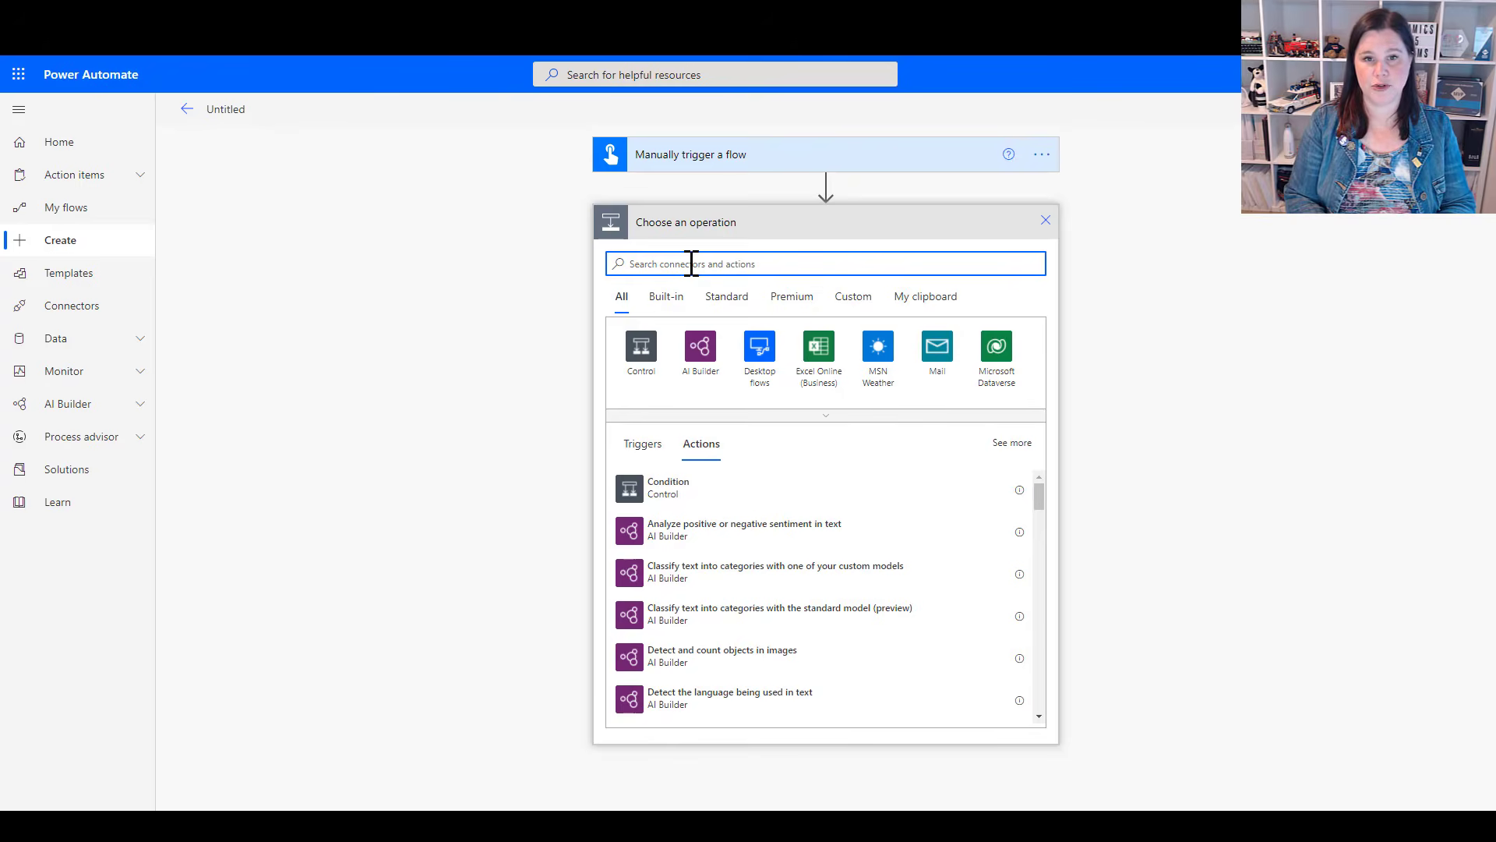
pyautogui.write('to do')
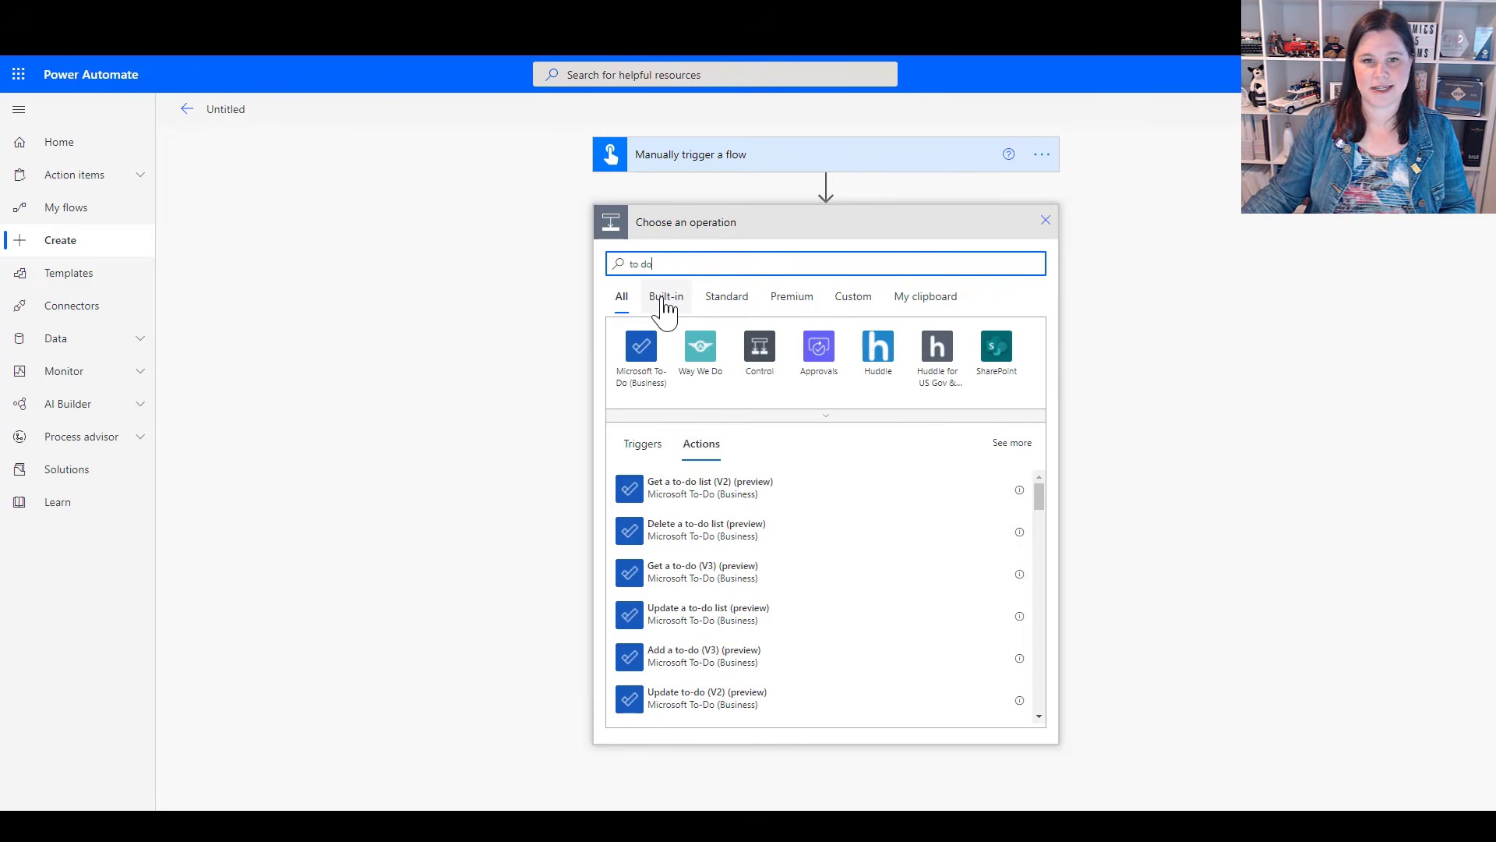
pyautogui.click(640, 347)
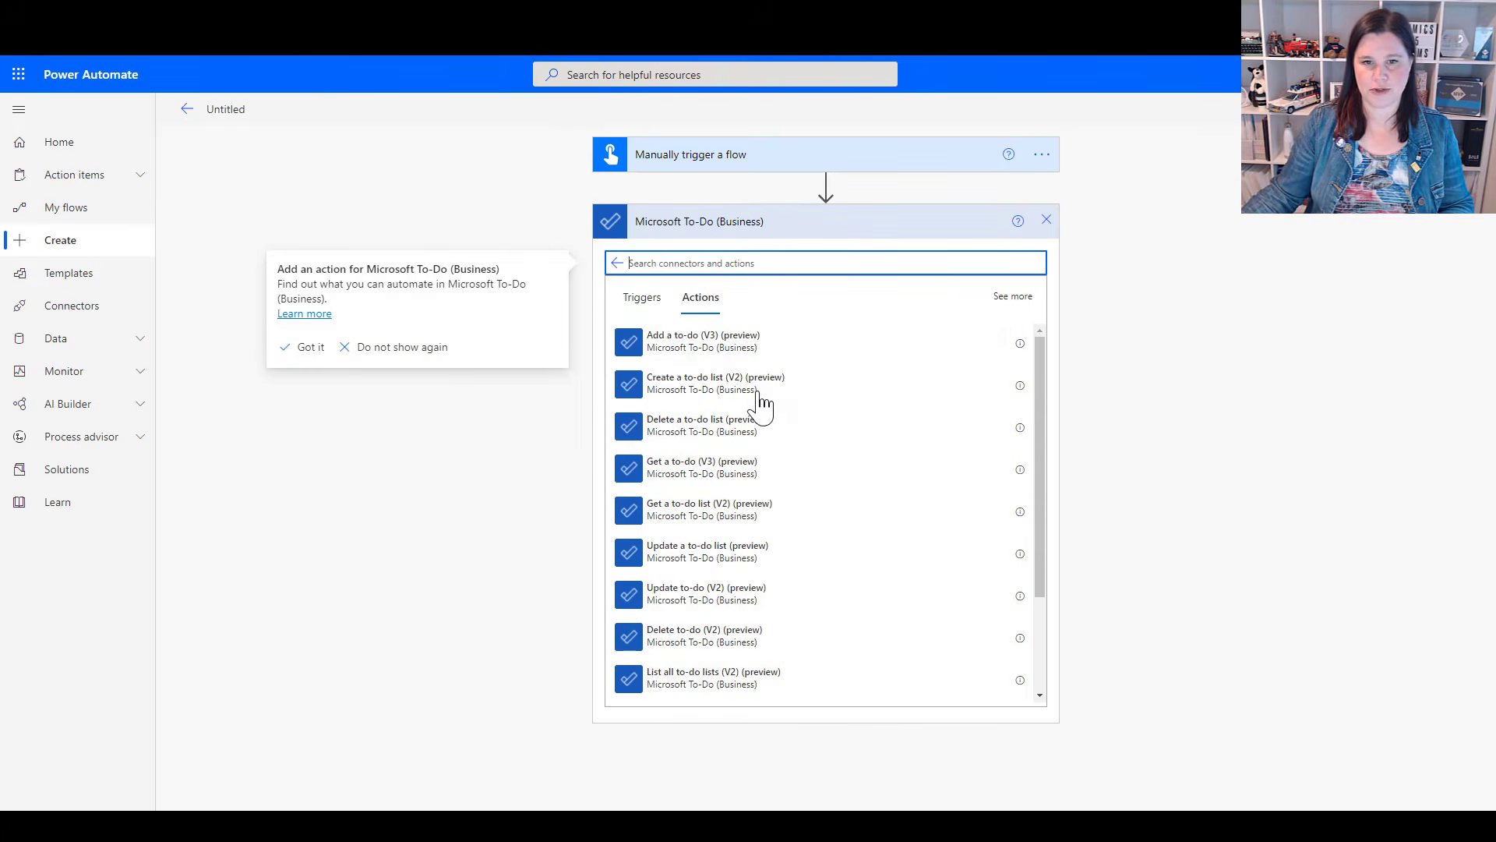
pyautogui.click(826, 400)
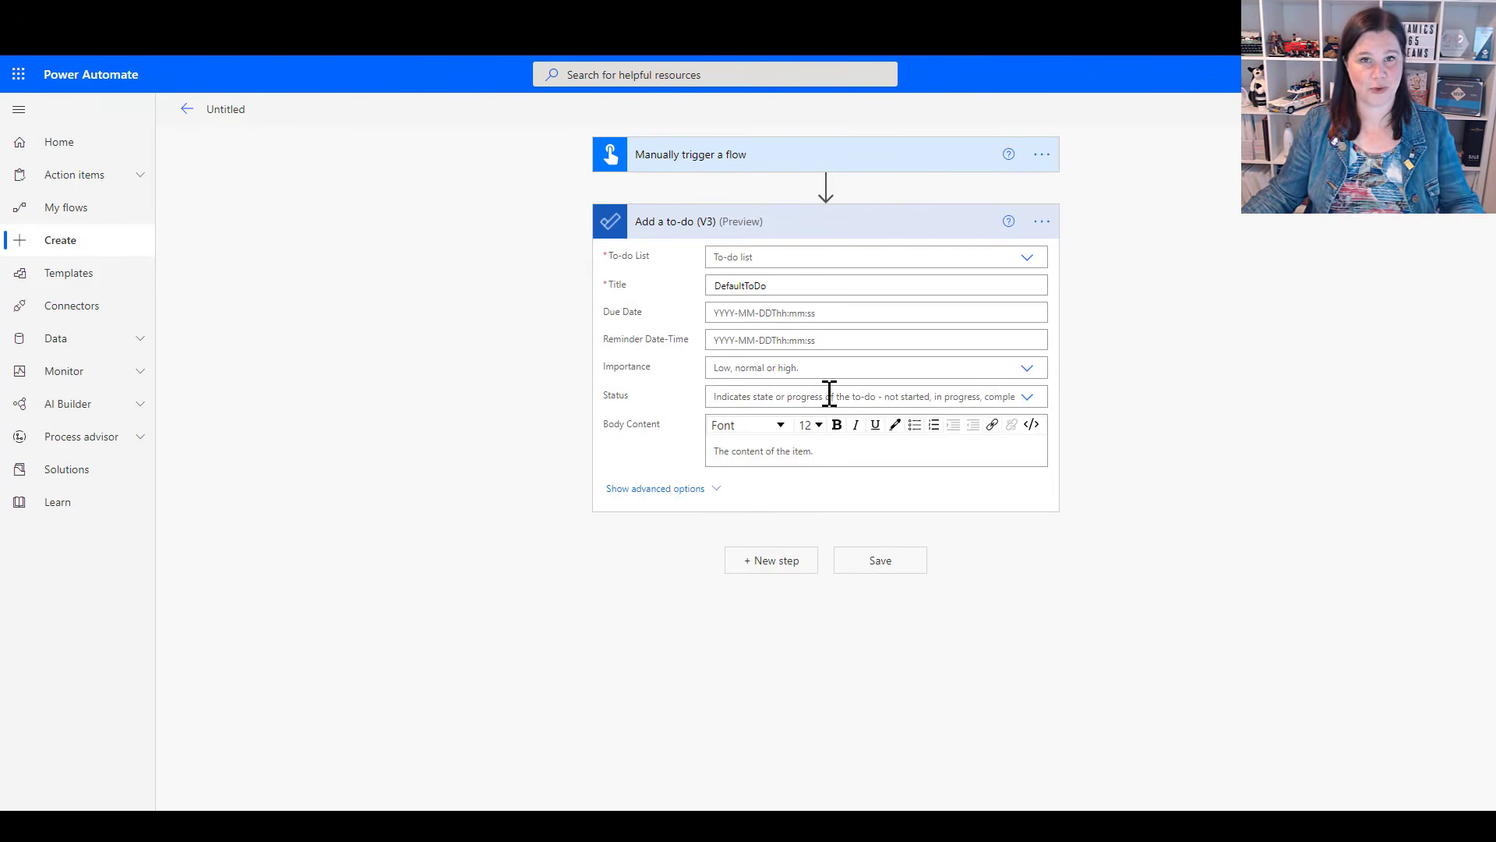
# Set the action's to-do list to Tasks and replace the default title with the trigger's Task input
pyautogui.click(1029, 258)
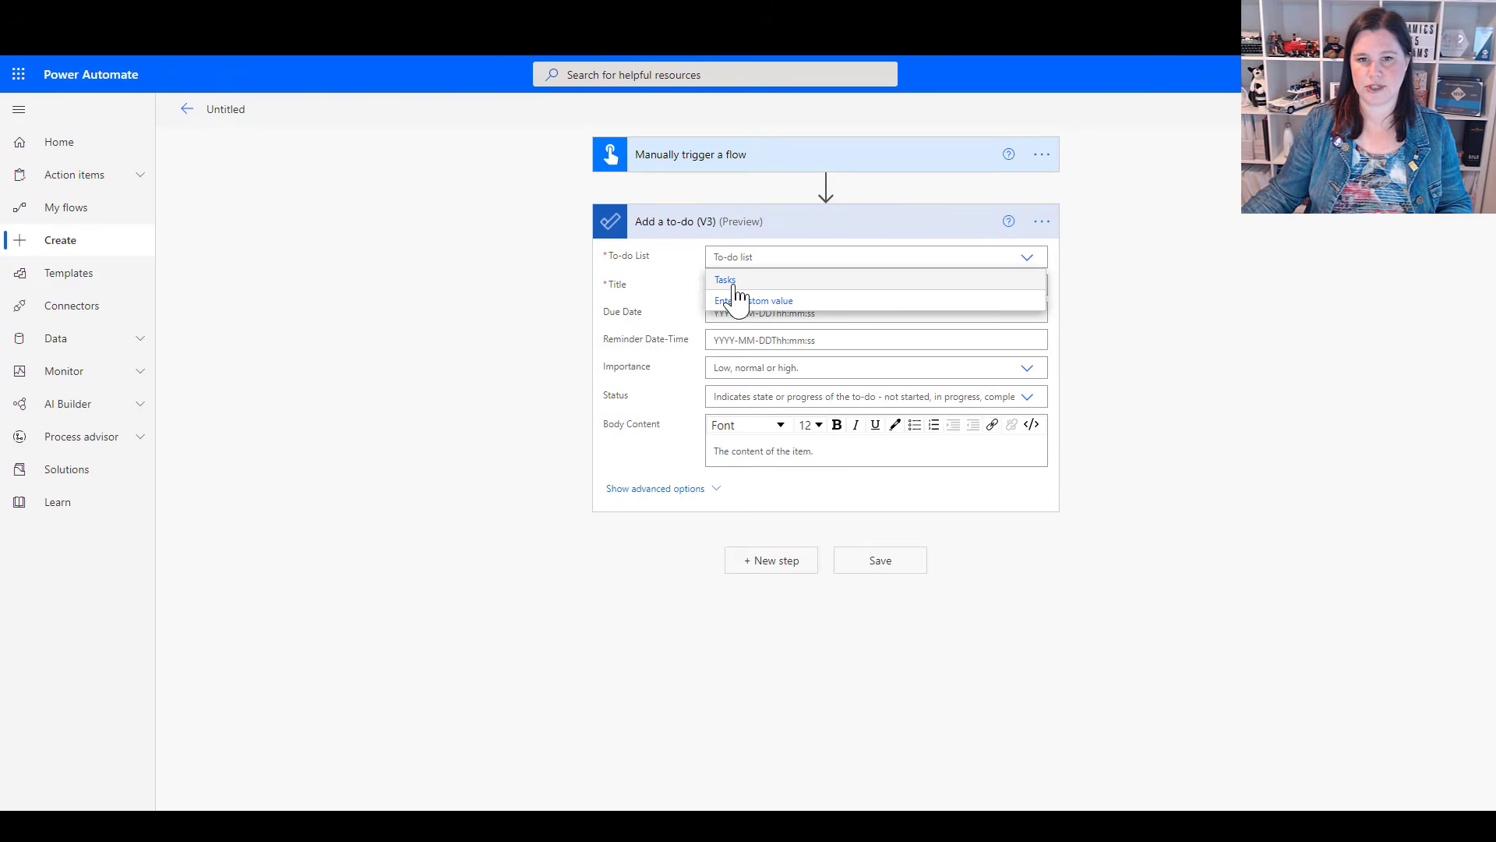
pyautogui.click(771, 287)
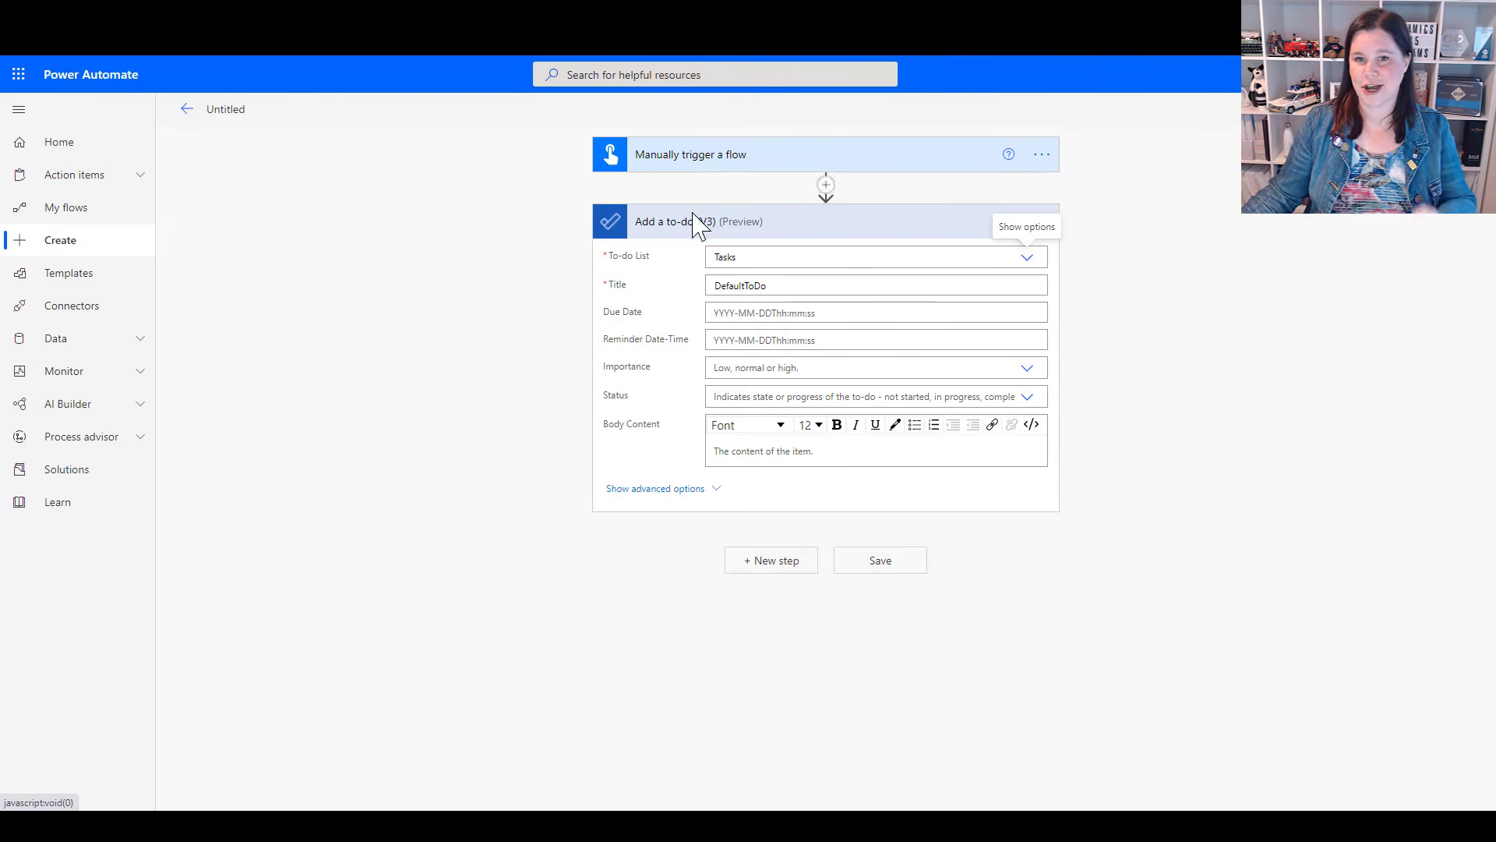
pyautogui.moveTo(782, 287); pyautogui.dragTo(704, 301)
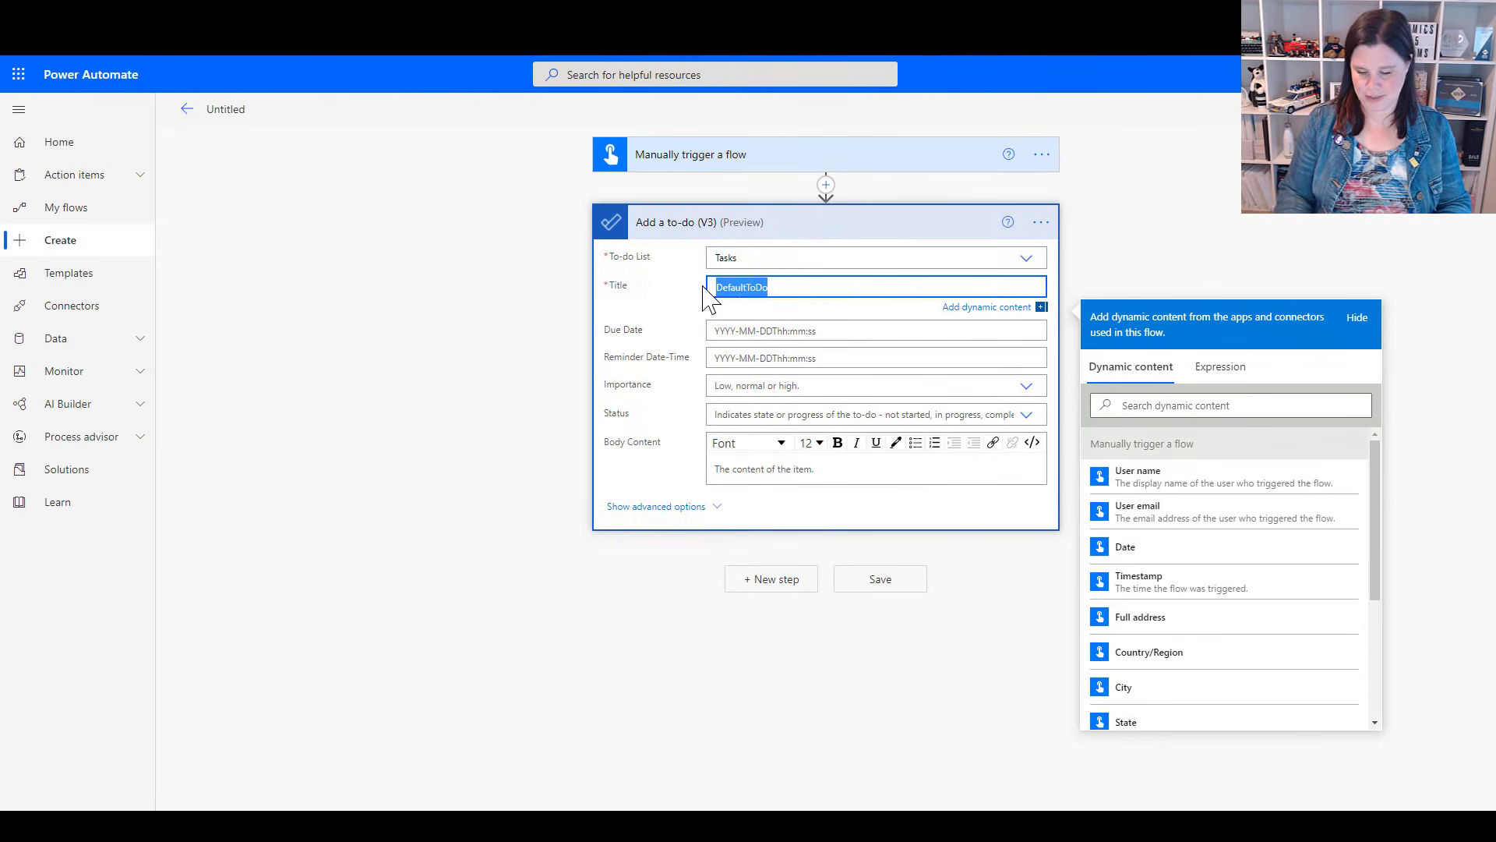
pyautogui.press('BackSpace')
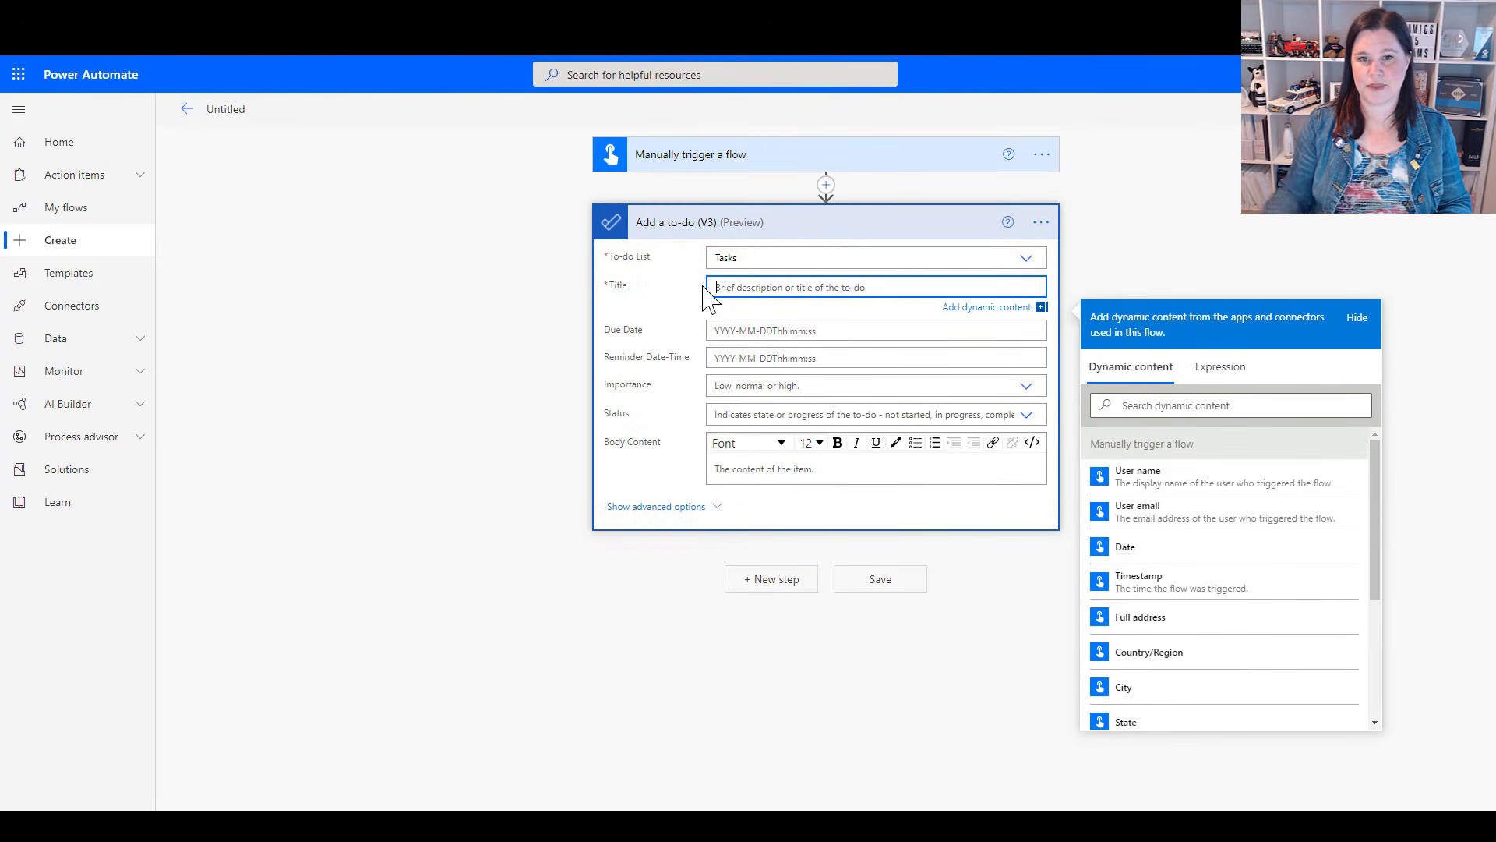
pyautogui.scroll(-3, 1195, 544)
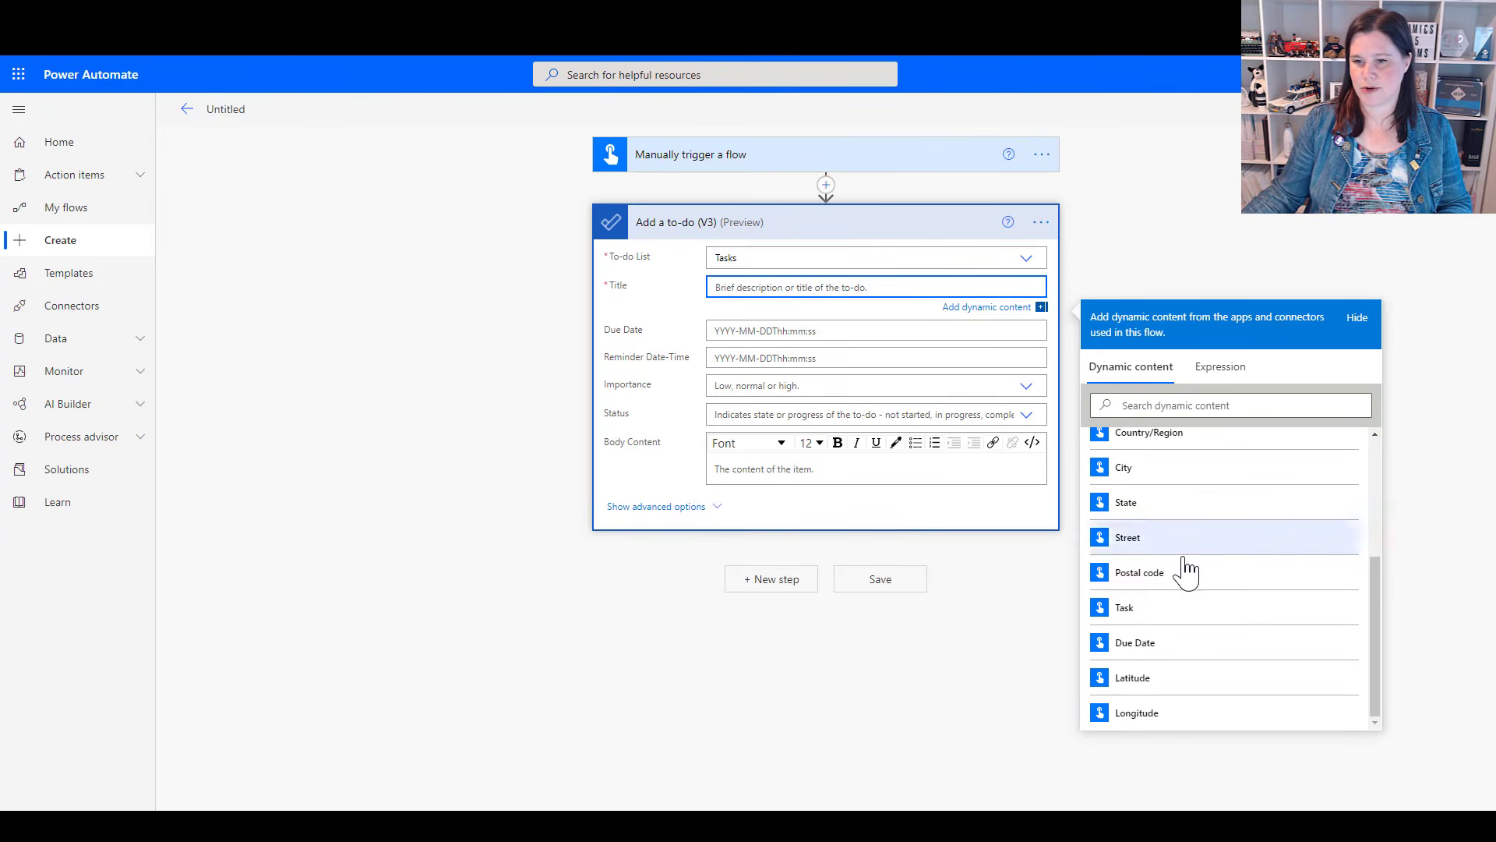
pyautogui.click(1127, 613)
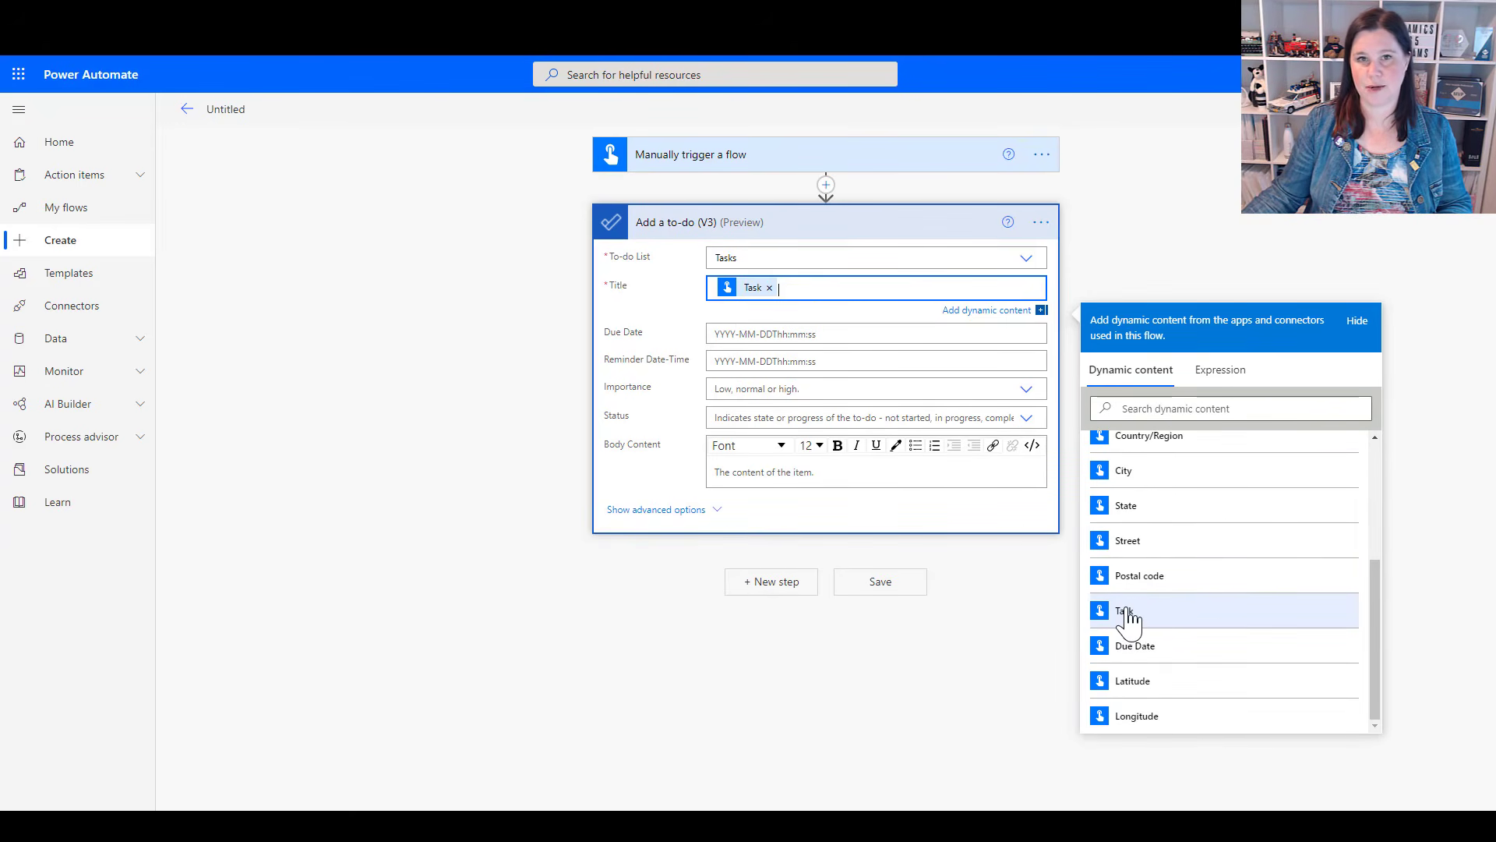
# Fill the to-do action's Due Date field with the trigger's Due Date input, searching the dynamic content for "due"
pyautogui.click(717, 332)
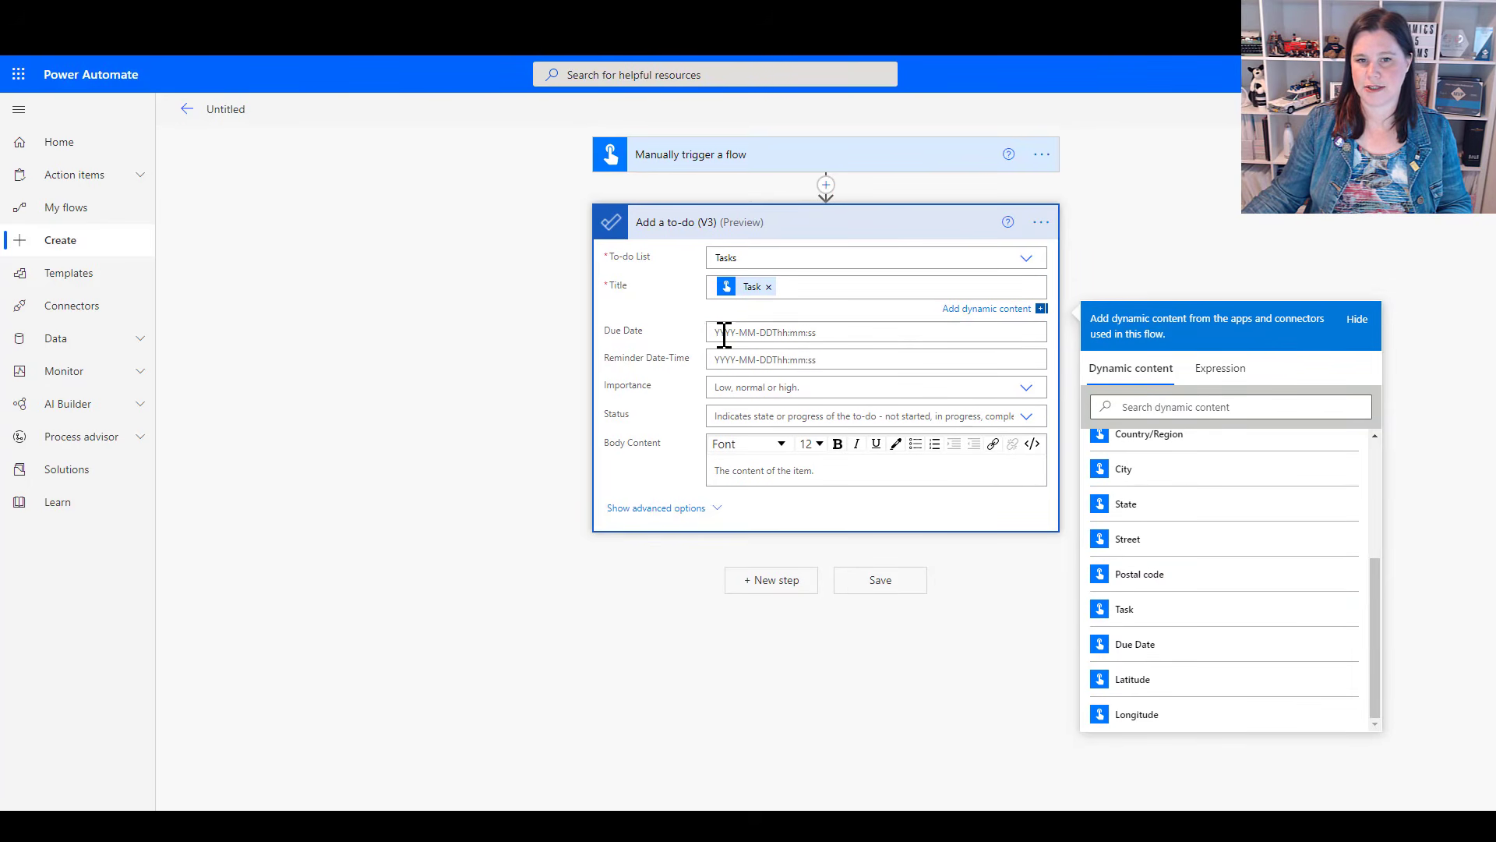
pyautogui.click(717, 332)
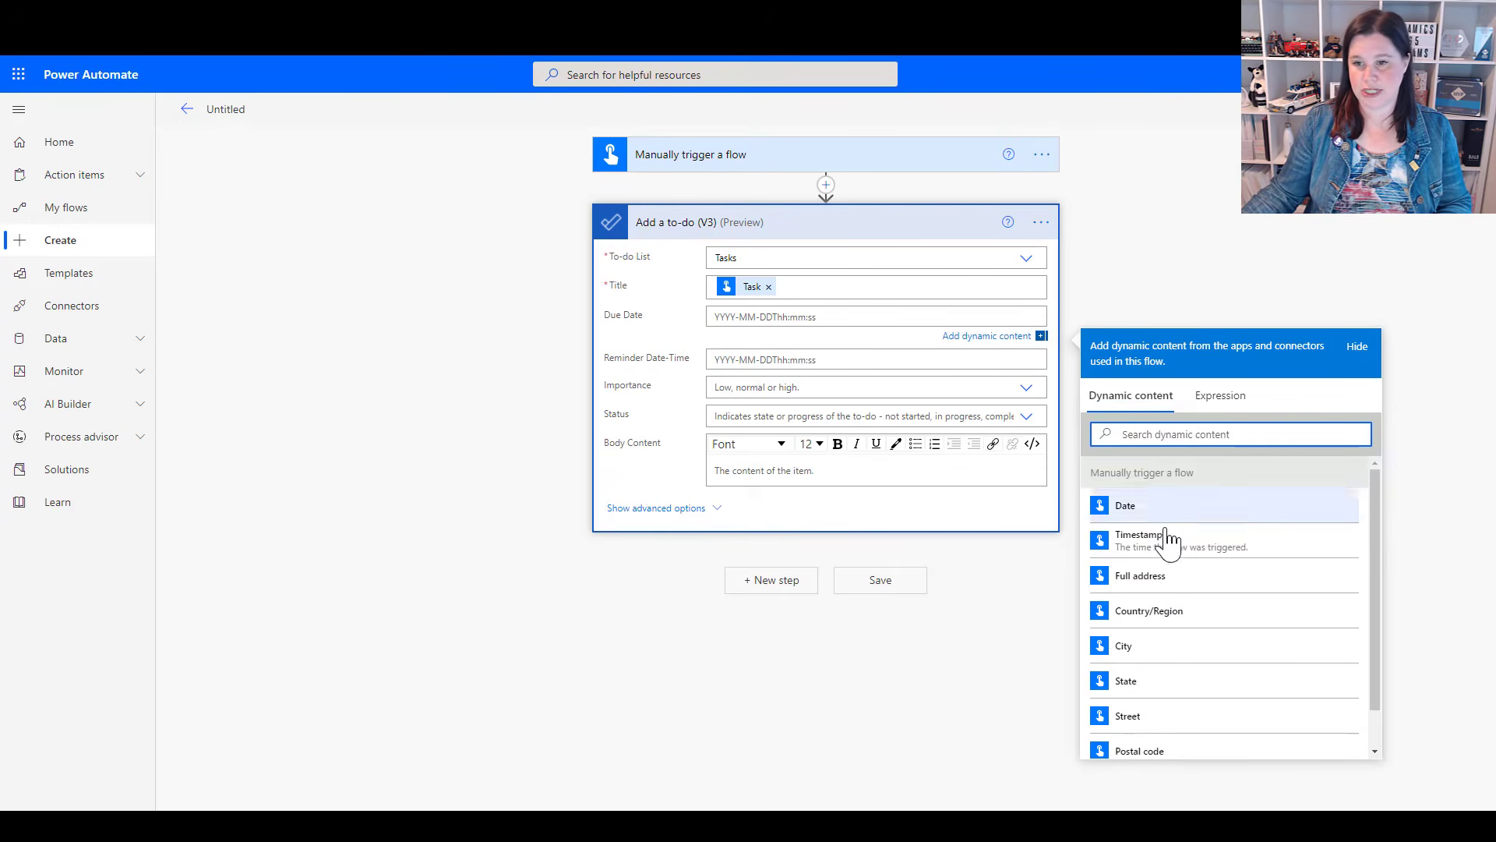
pyautogui.scroll(-1, 1169, 542)
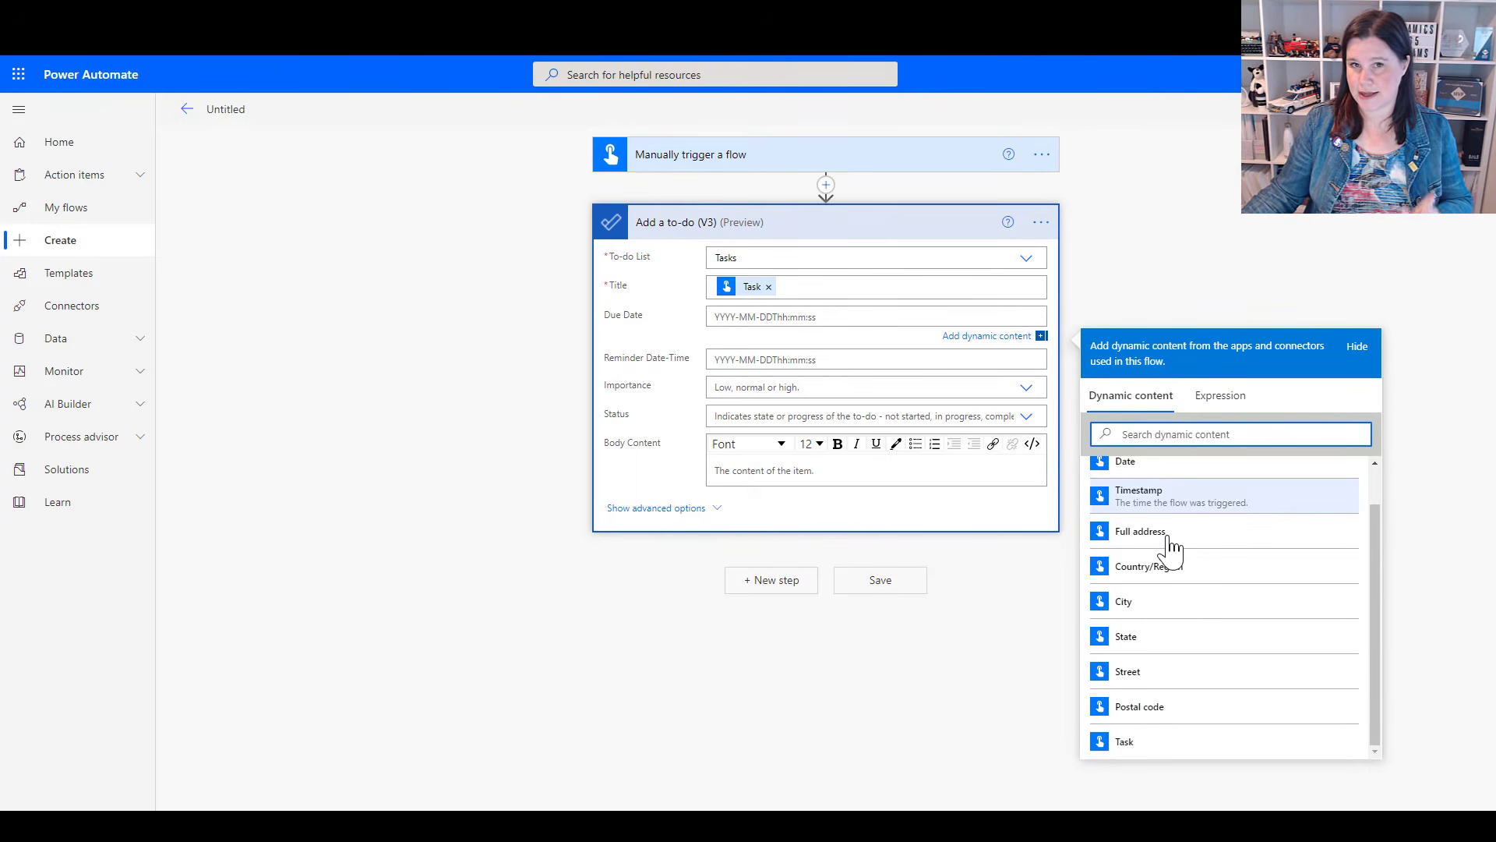
pyautogui.scroll(1, 1172, 546)
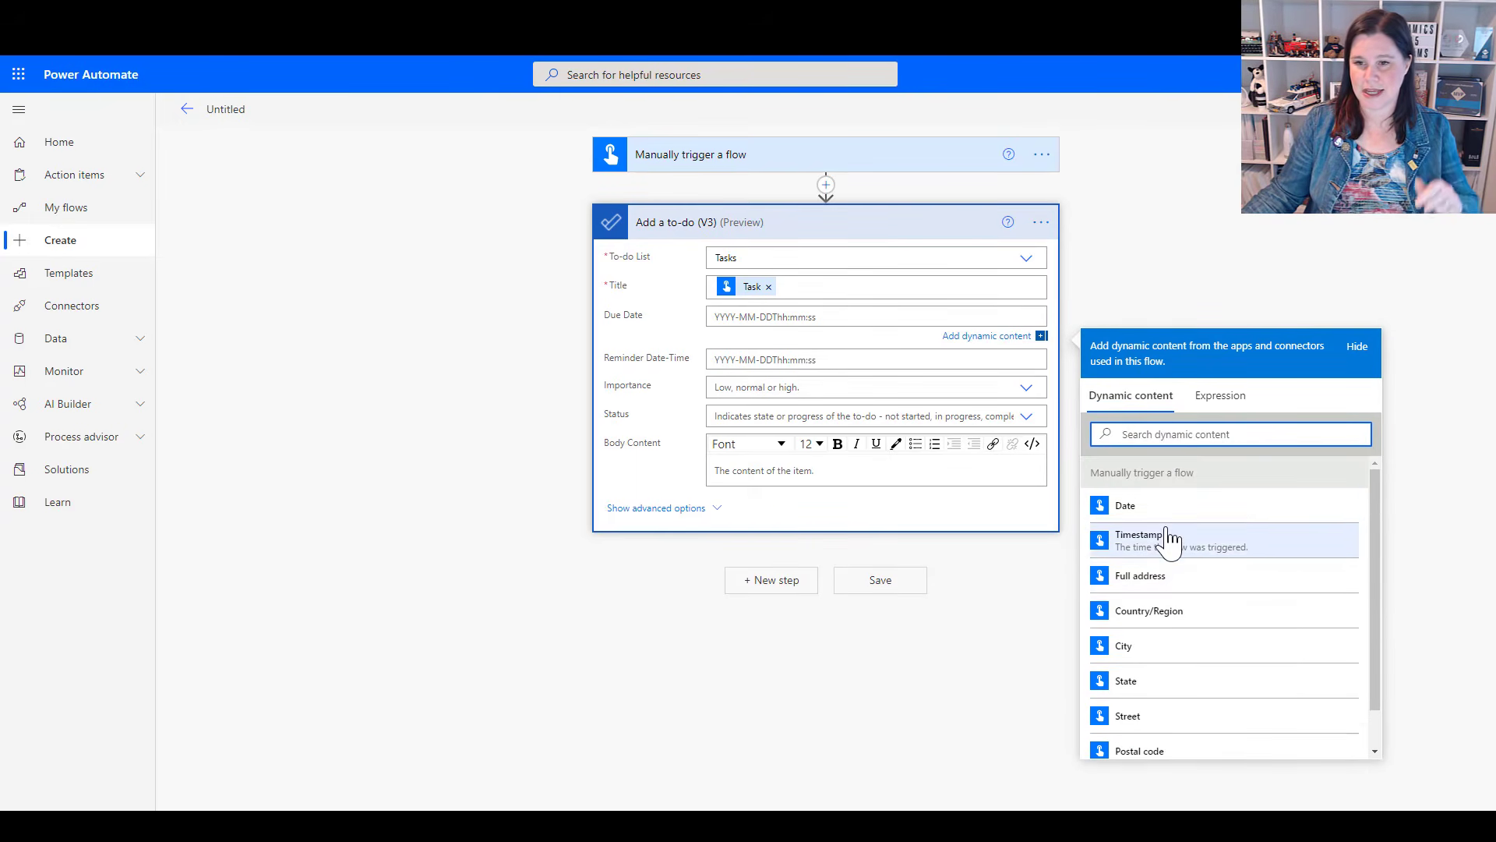
pyautogui.scroll(-1, 1166, 536)
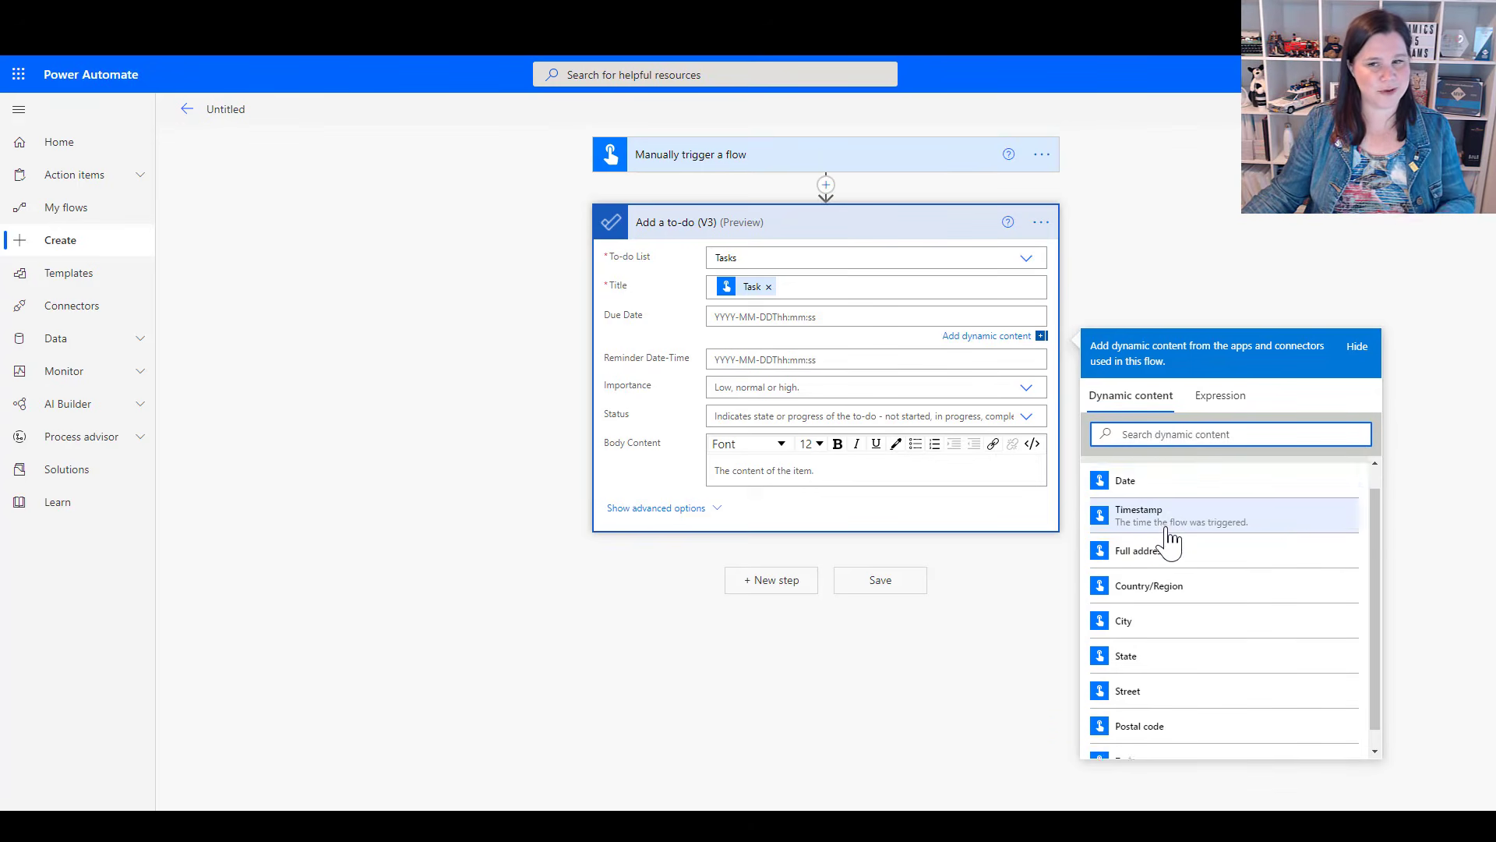
pyautogui.scroll(1, 1162, 515)
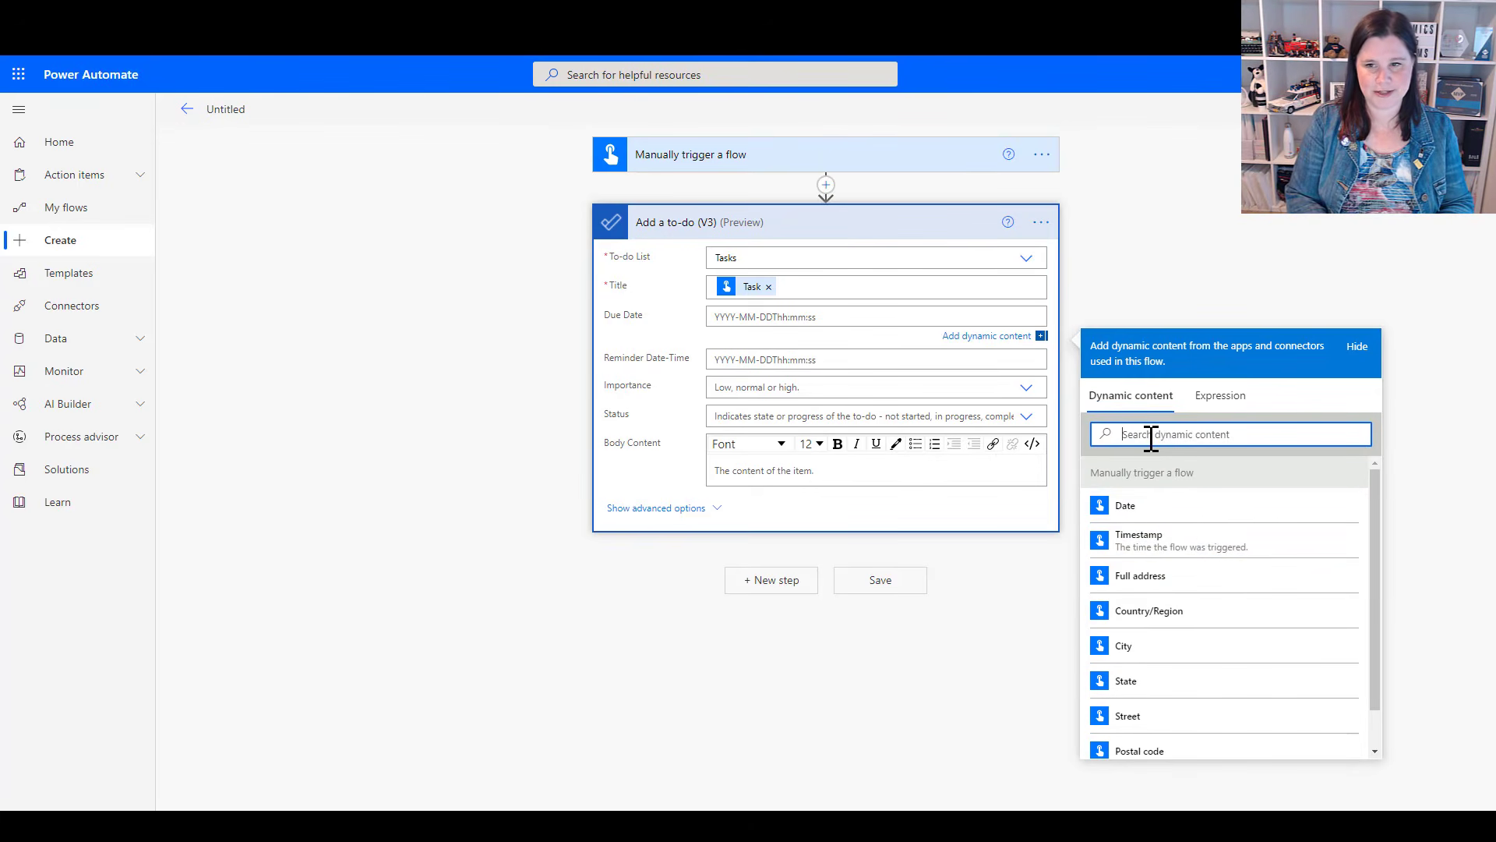
pyautogui.write('due')
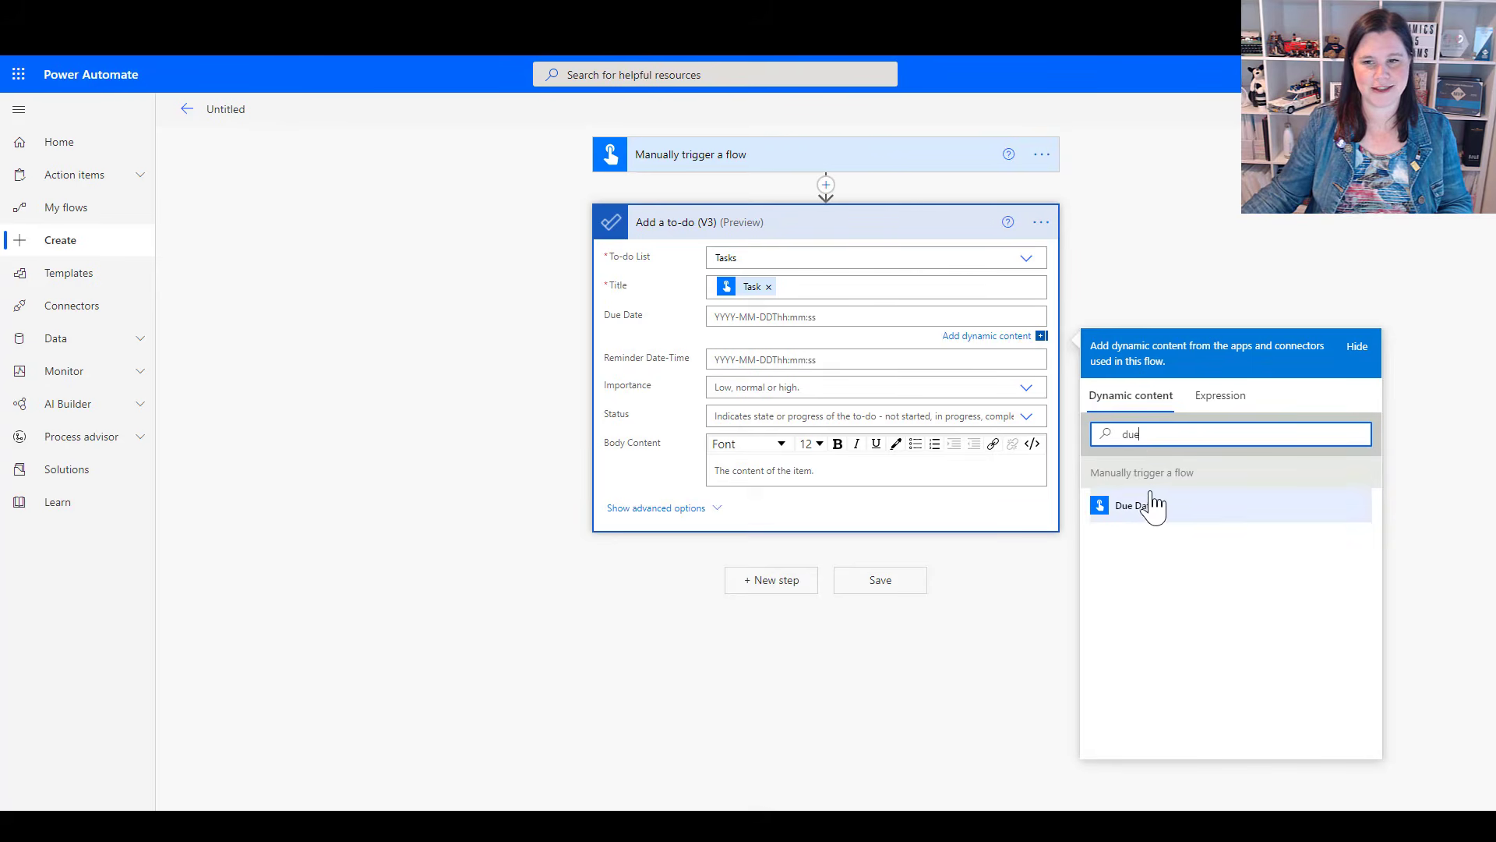
pyautogui.click(1150, 507)
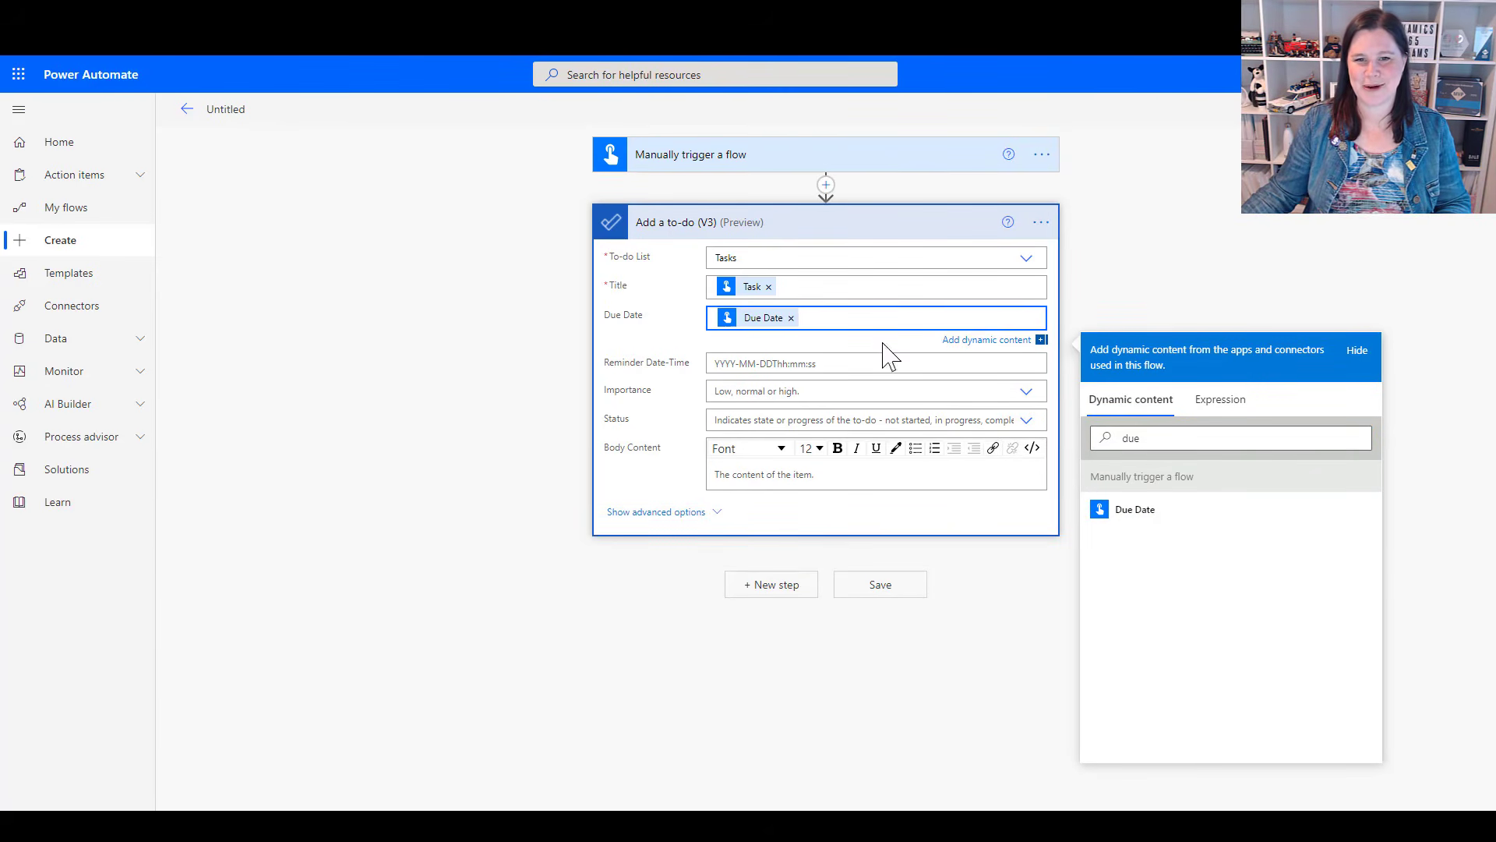
# Set the to-do's importance to normal and save the flow
pyautogui.click(927, 392)
pyautogui.click(748, 421)
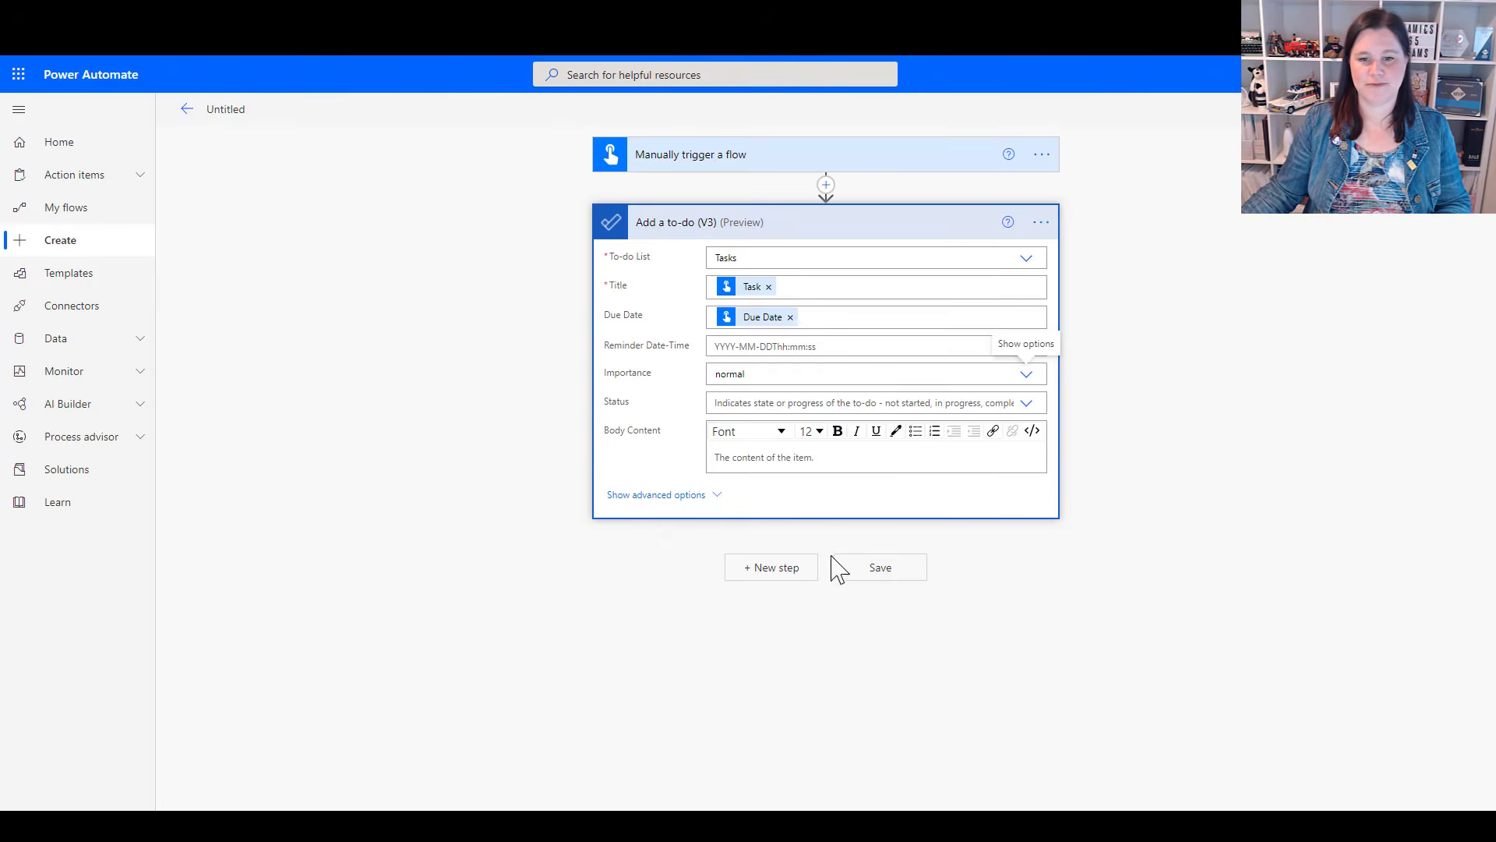
pyautogui.click(881, 568)
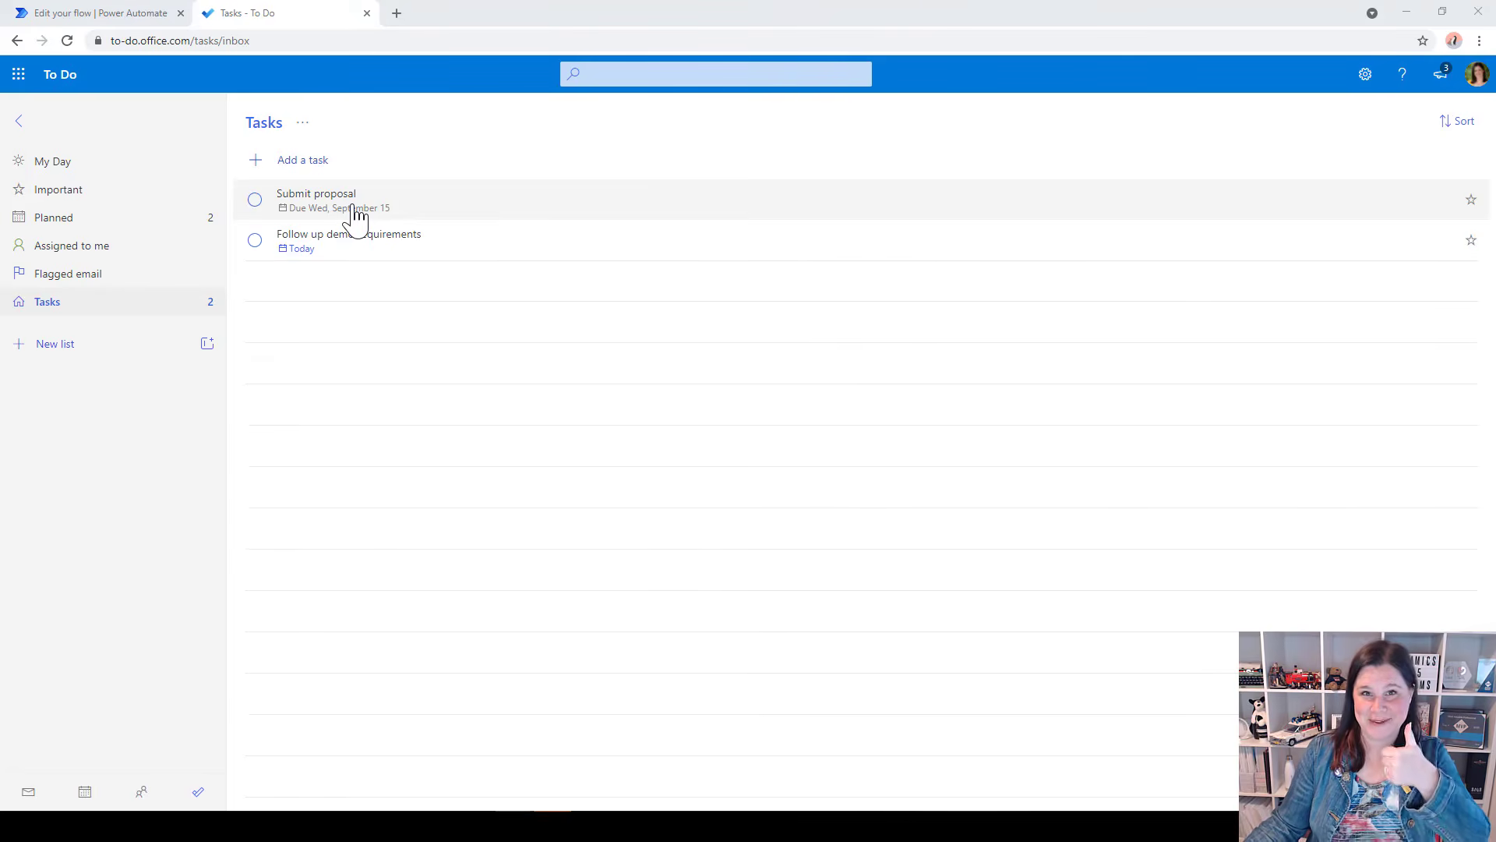
# Switch from To Do back to Power Automate and open the Button -> Add a to-do (V3) flow for editing to start another step
pyautogui.click(69, 16)
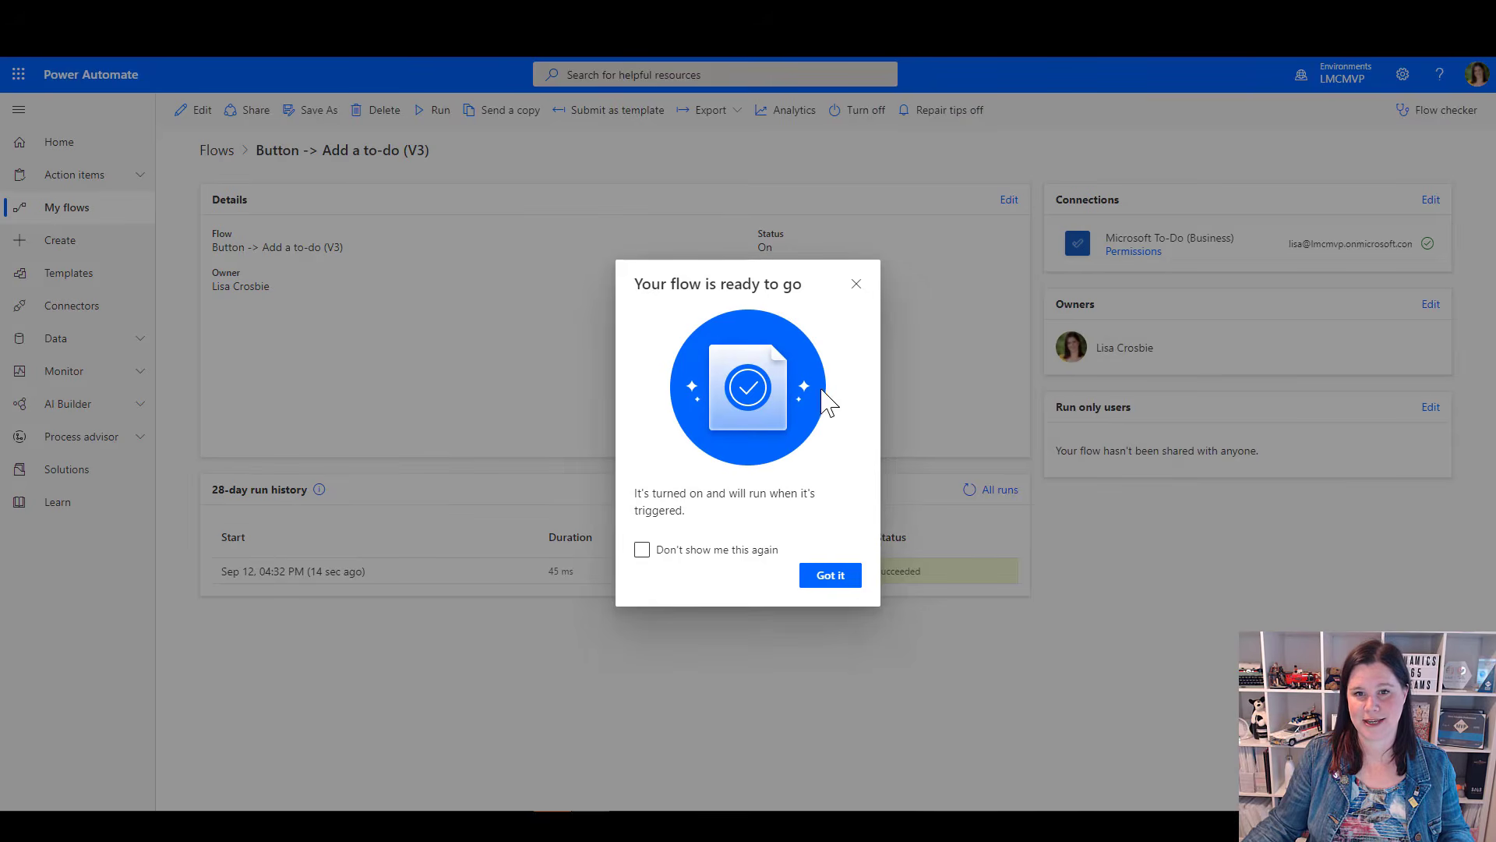
pyautogui.click(856, 288)
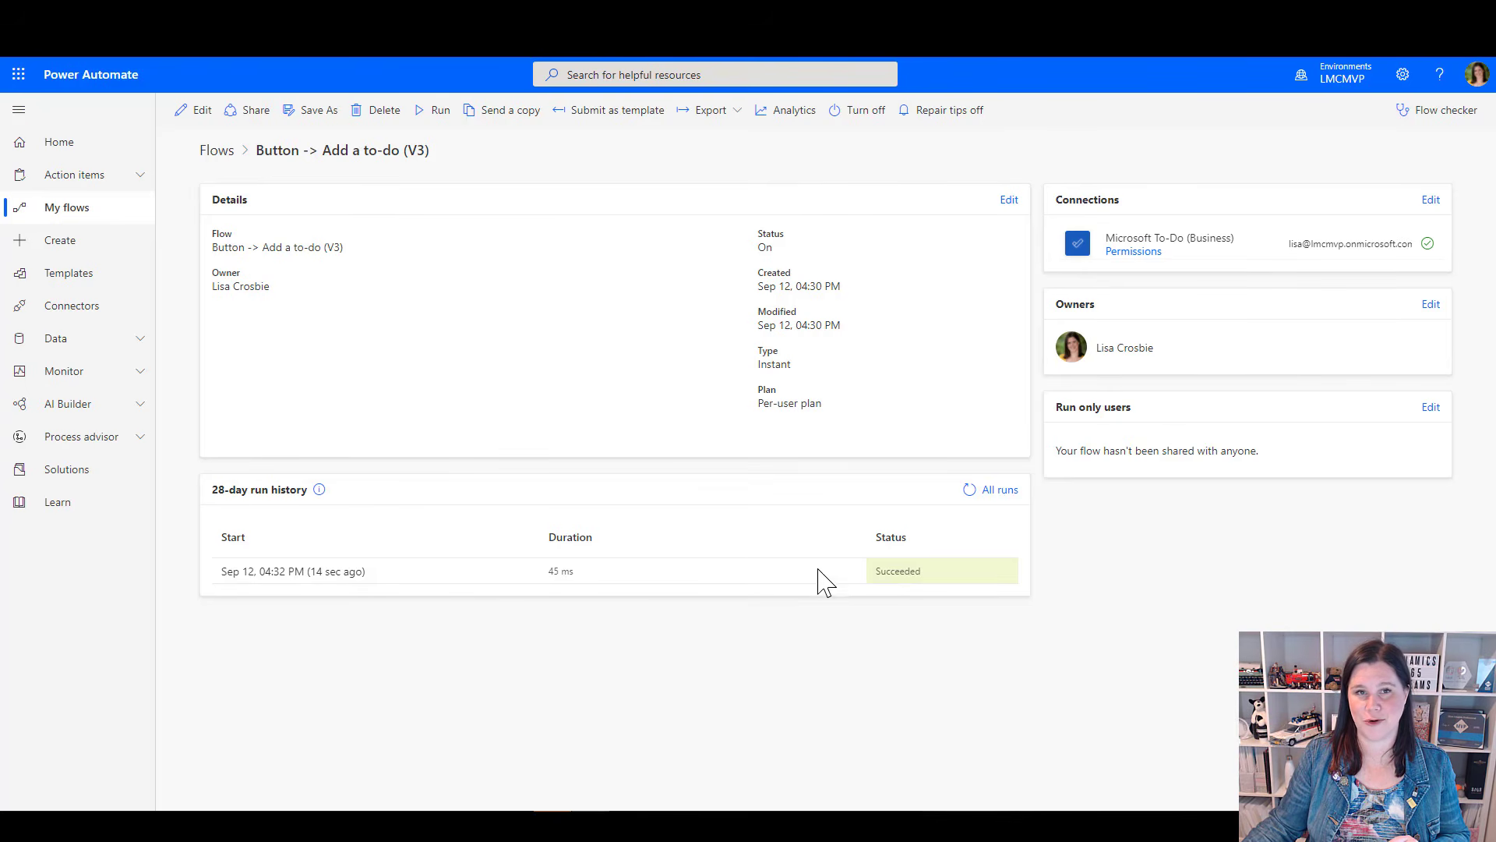
pyautogui.click(201, 112)
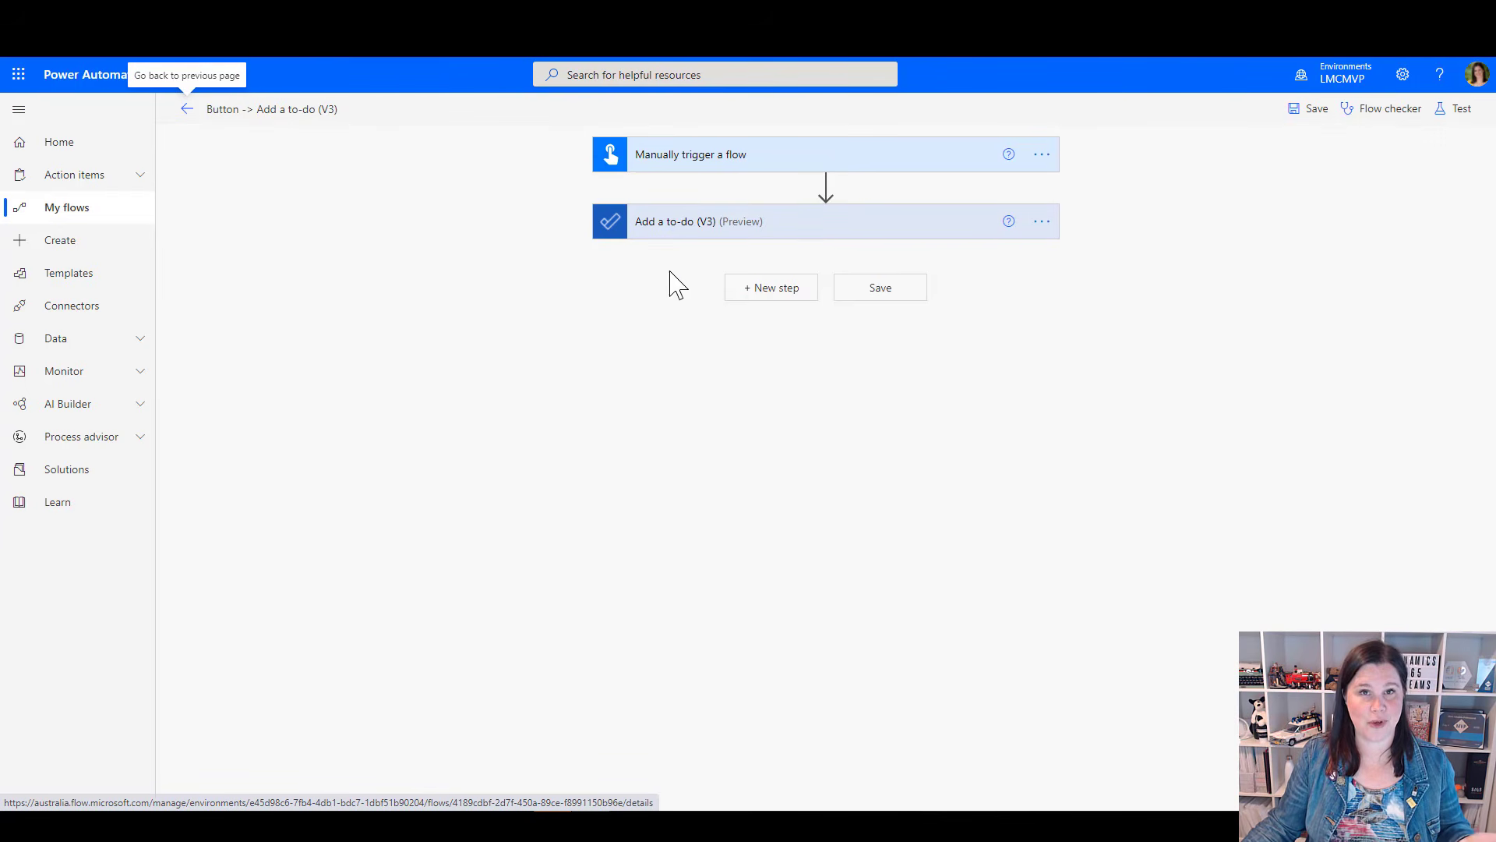
pyautogui.click(782, 292)
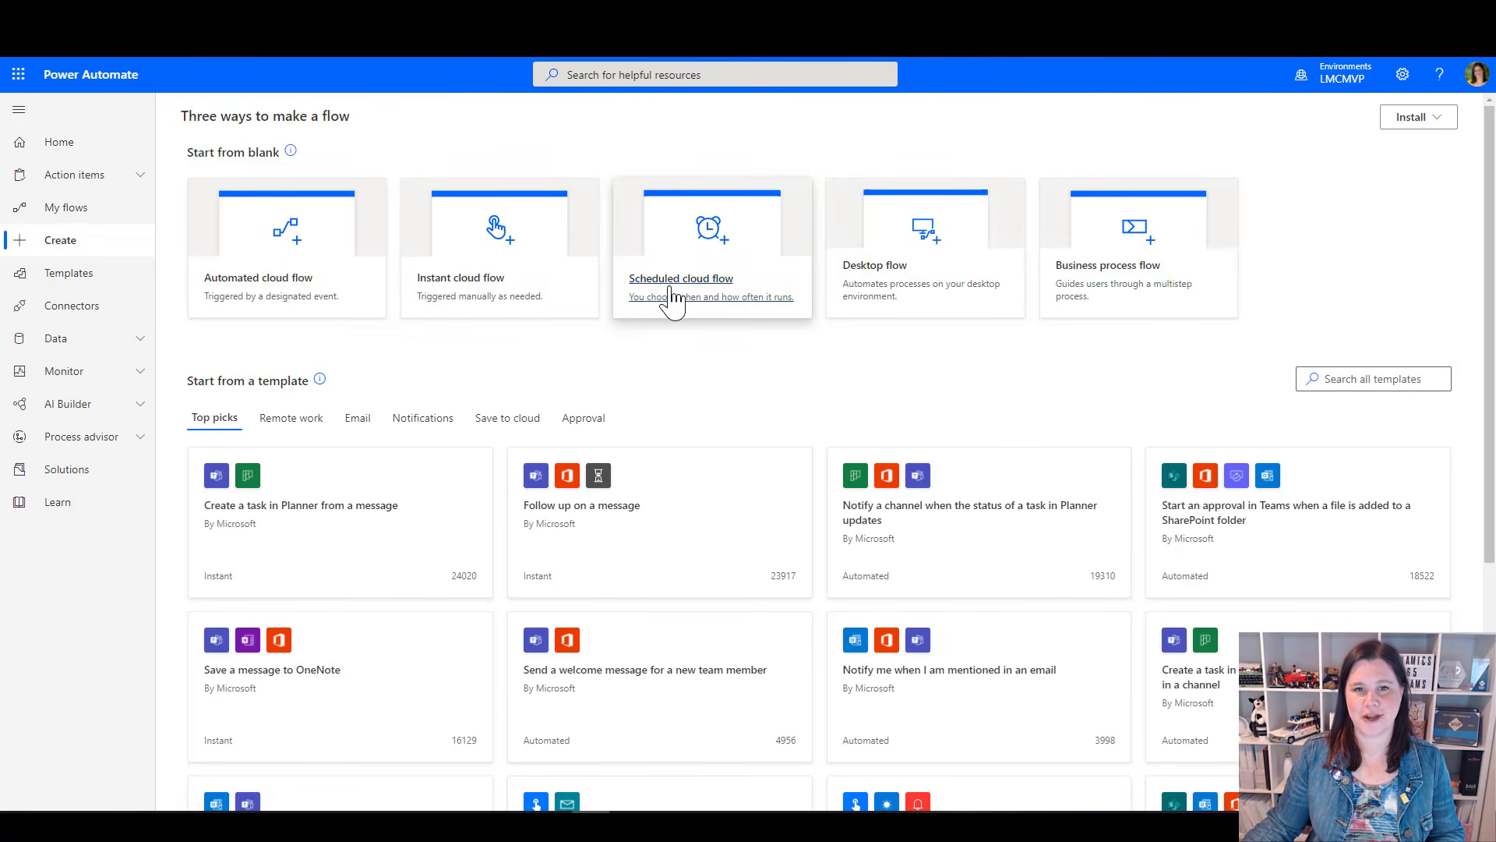
# Start a scheduled cloud flow from blank and set its repeat unit to Week
pyautogui.click(672, 299)
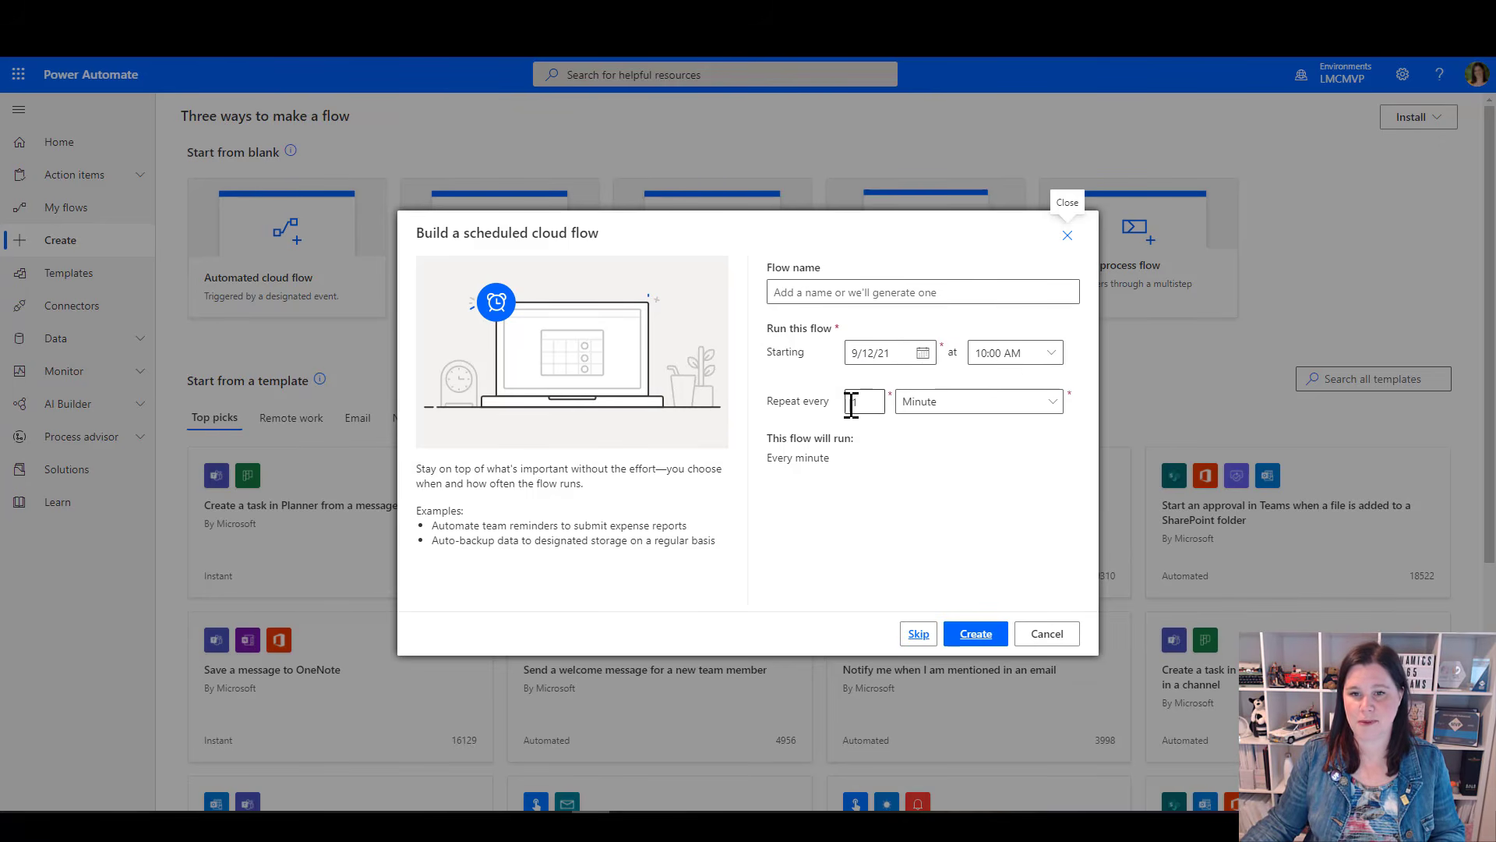
pyautogui.click(1052, 402)
pyautogui.click(918, 456)
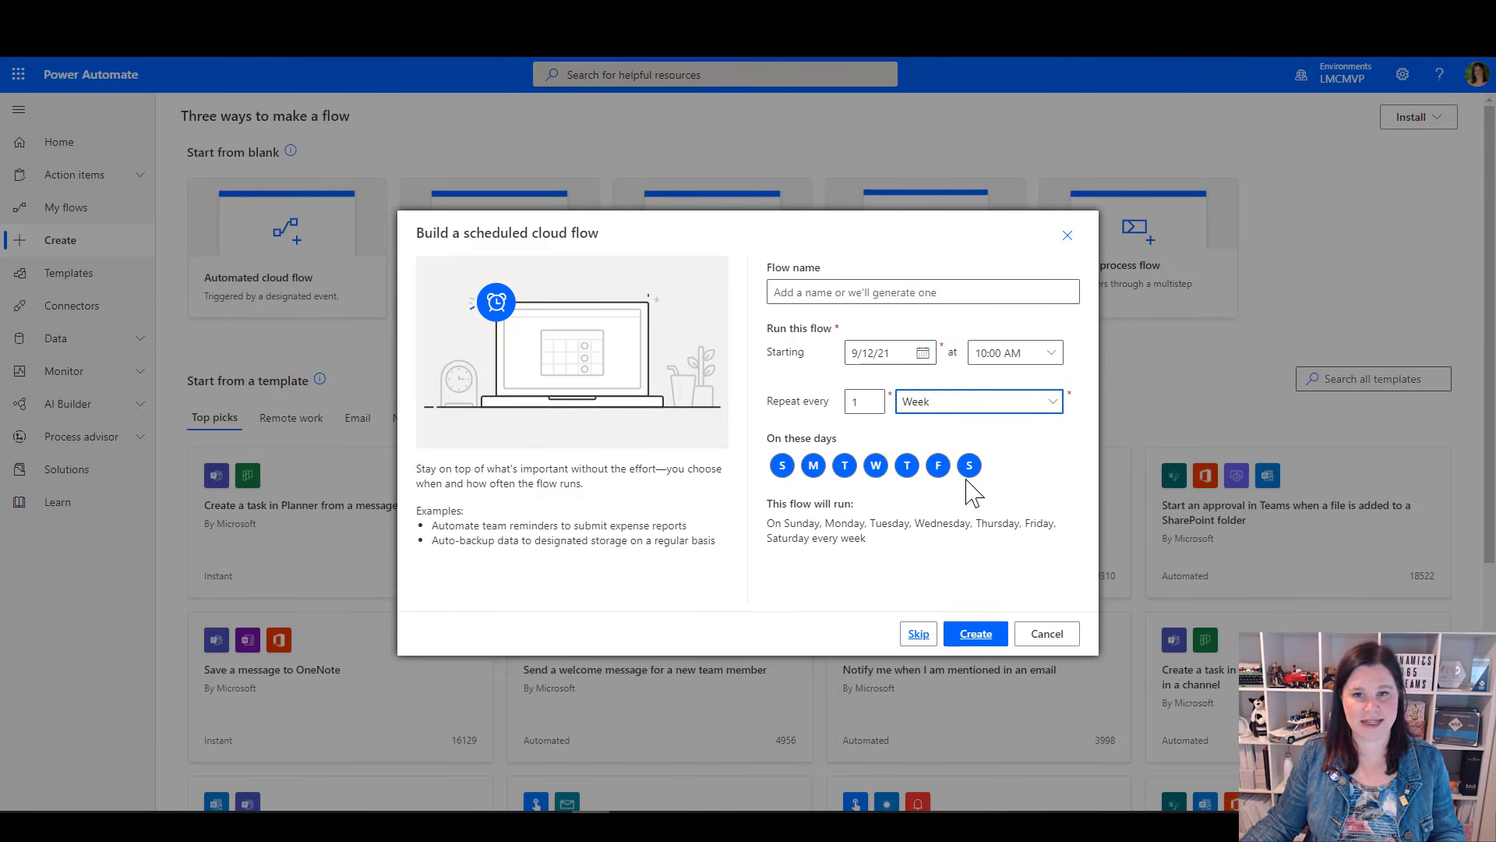
# Try repeating the flow every 3 months and every 3 days, and return the recurrence to every 1 week
pyautogui.click(1051, 402)
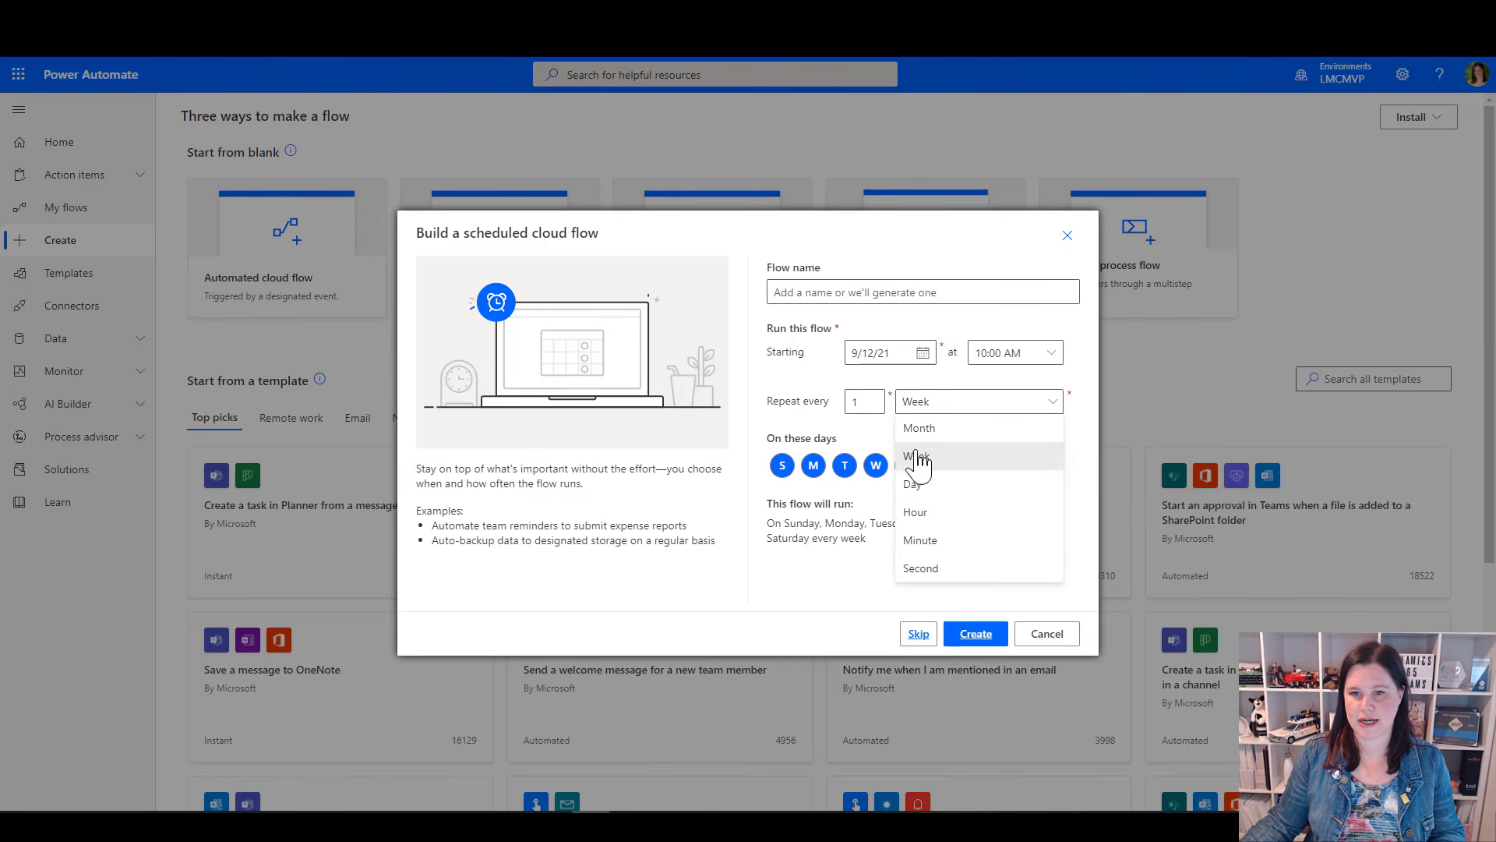
pyautogui.click(923, 430)
pyautogui.doubleClick(859, 402)
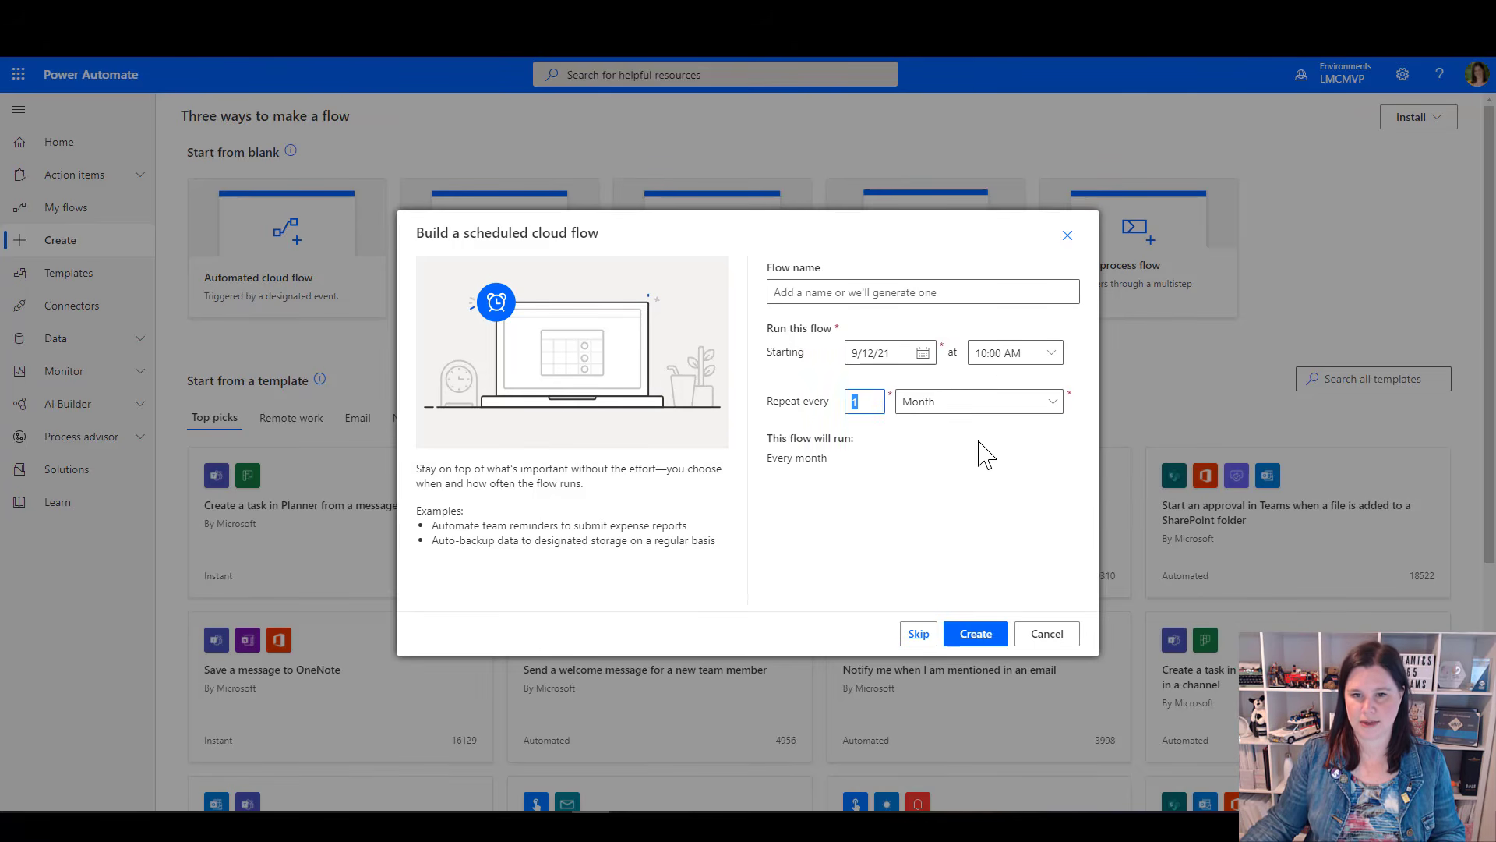
pyautogui.write('3')
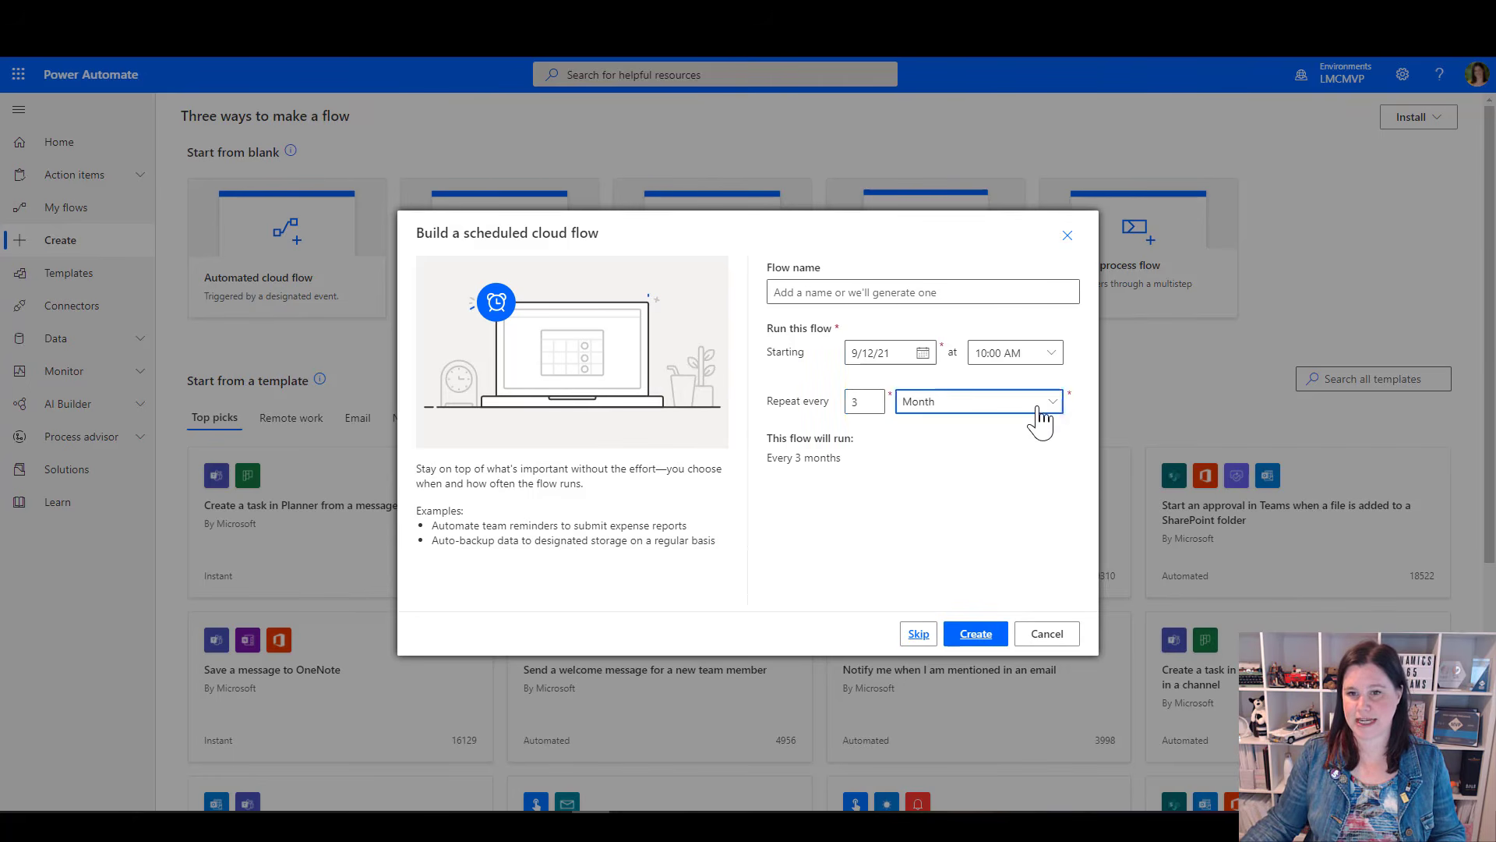
pyautogui.click(1037, 406)
pyautogui.click(939, 485)
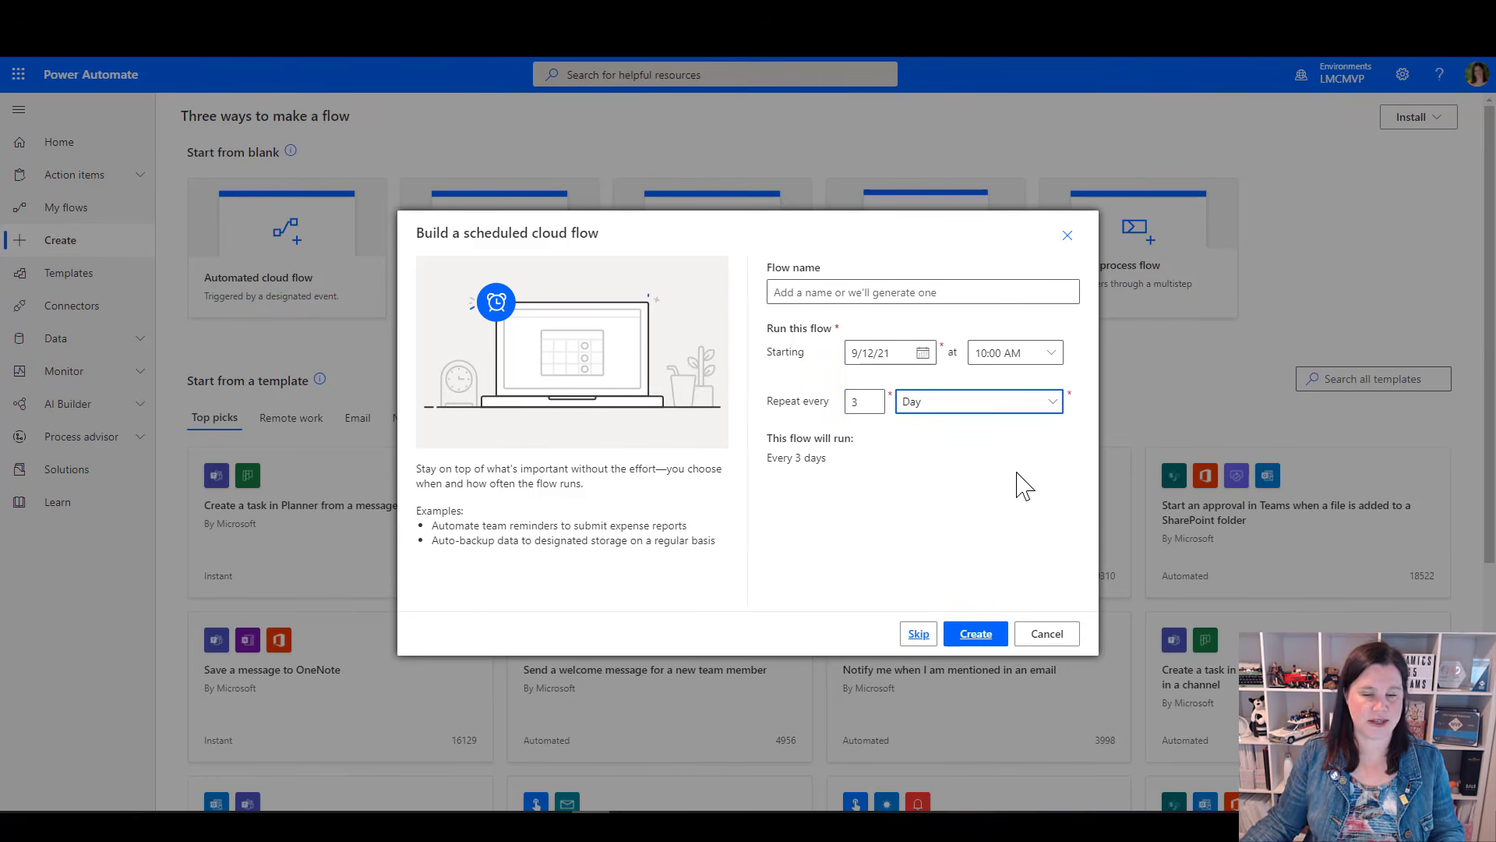
pyautogui.click(860, 402)
pyautogui.press('BackSpace')
pyautogui.write('1')
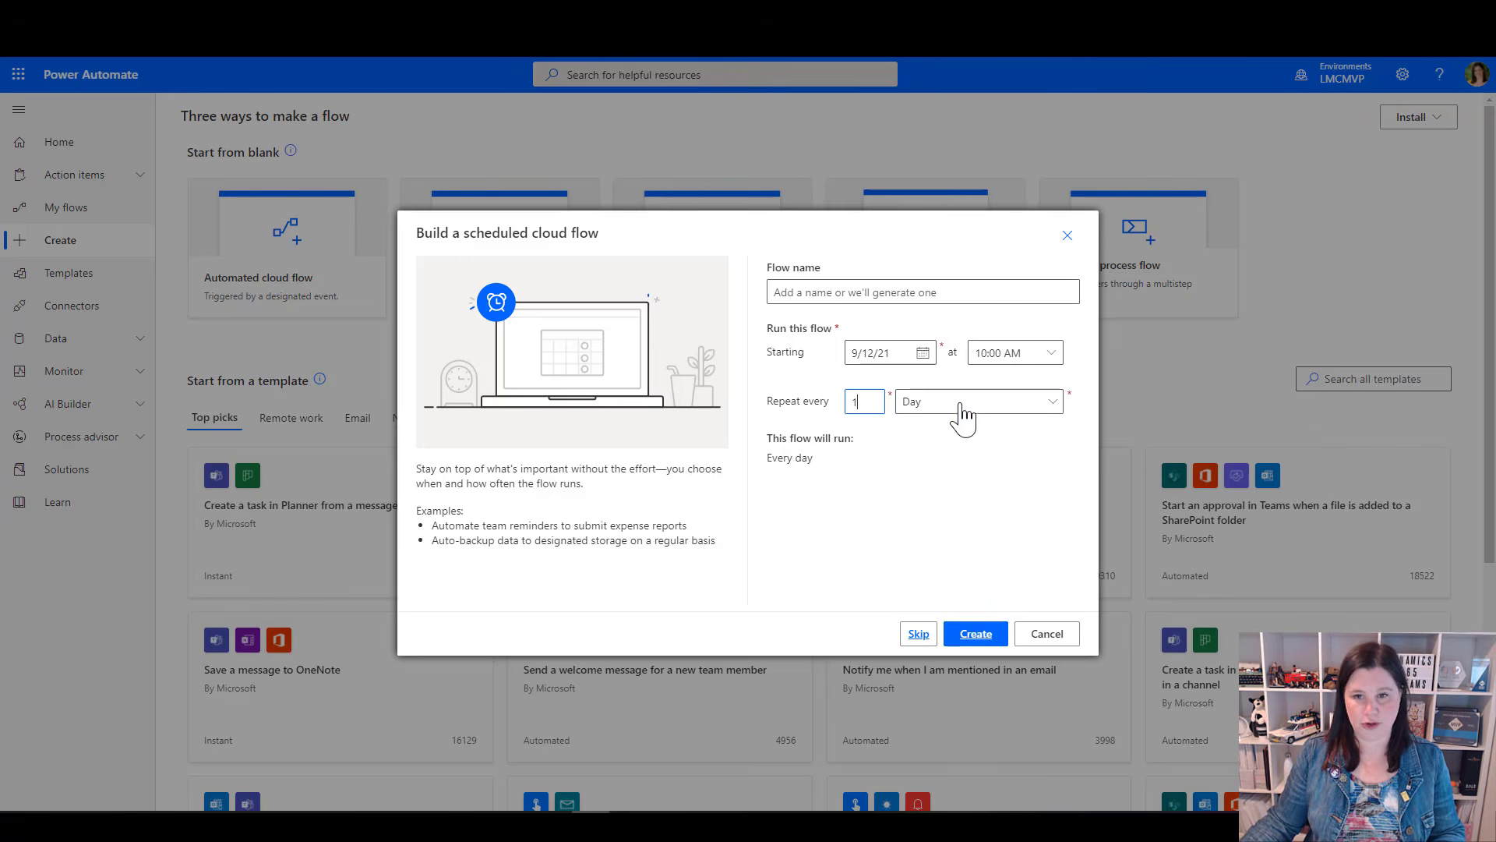
pyautogui.click(1054, 404)
pyautogui.click(926, 458)
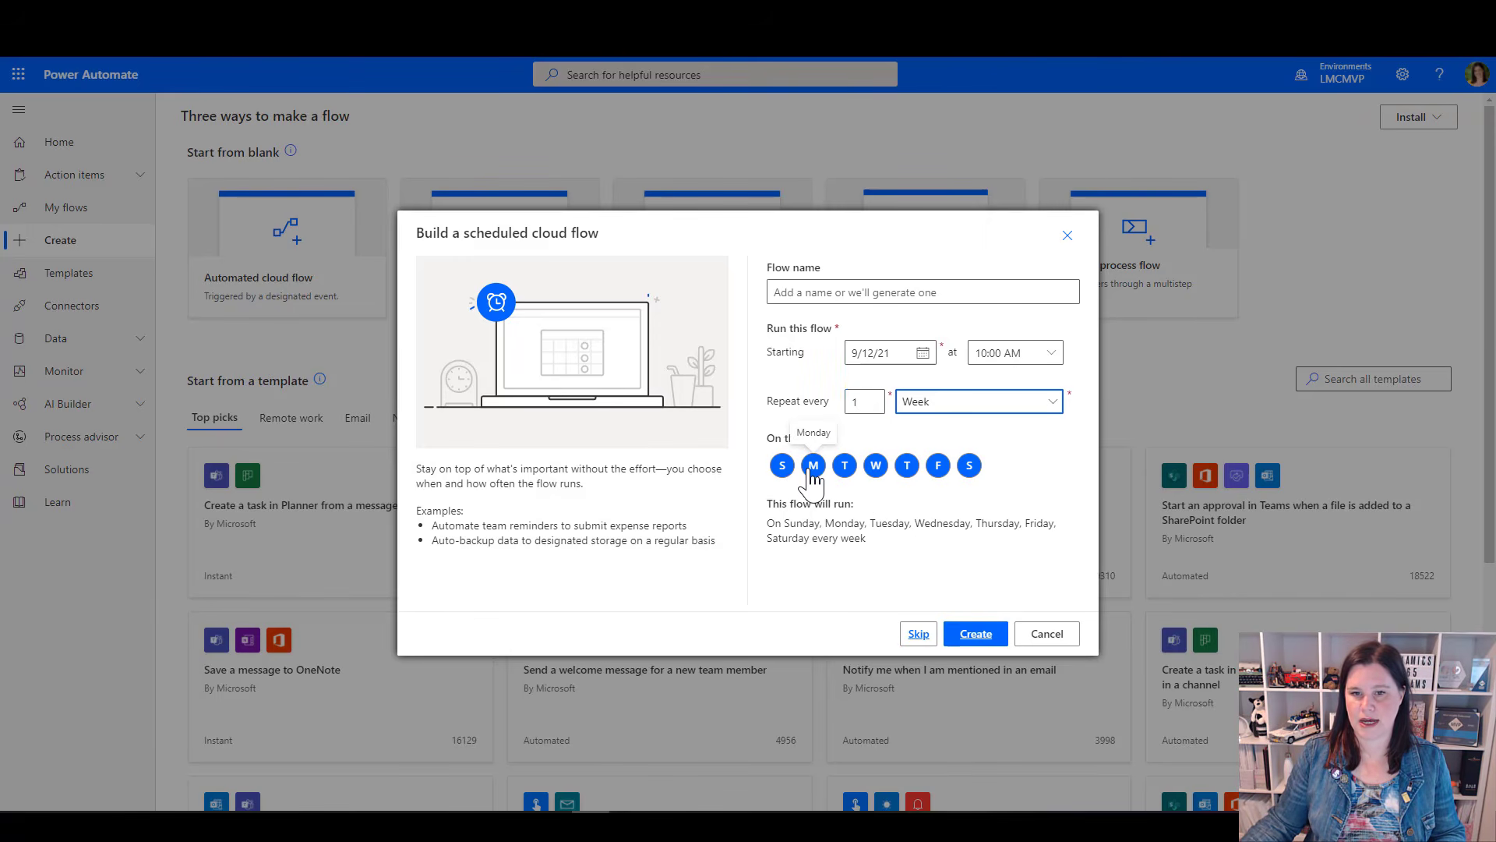
# Restrict the weekly schedule to Monday only and create the scheduled flow
pyautogui.click(812, 468)
pyautogui.click(812, 467)
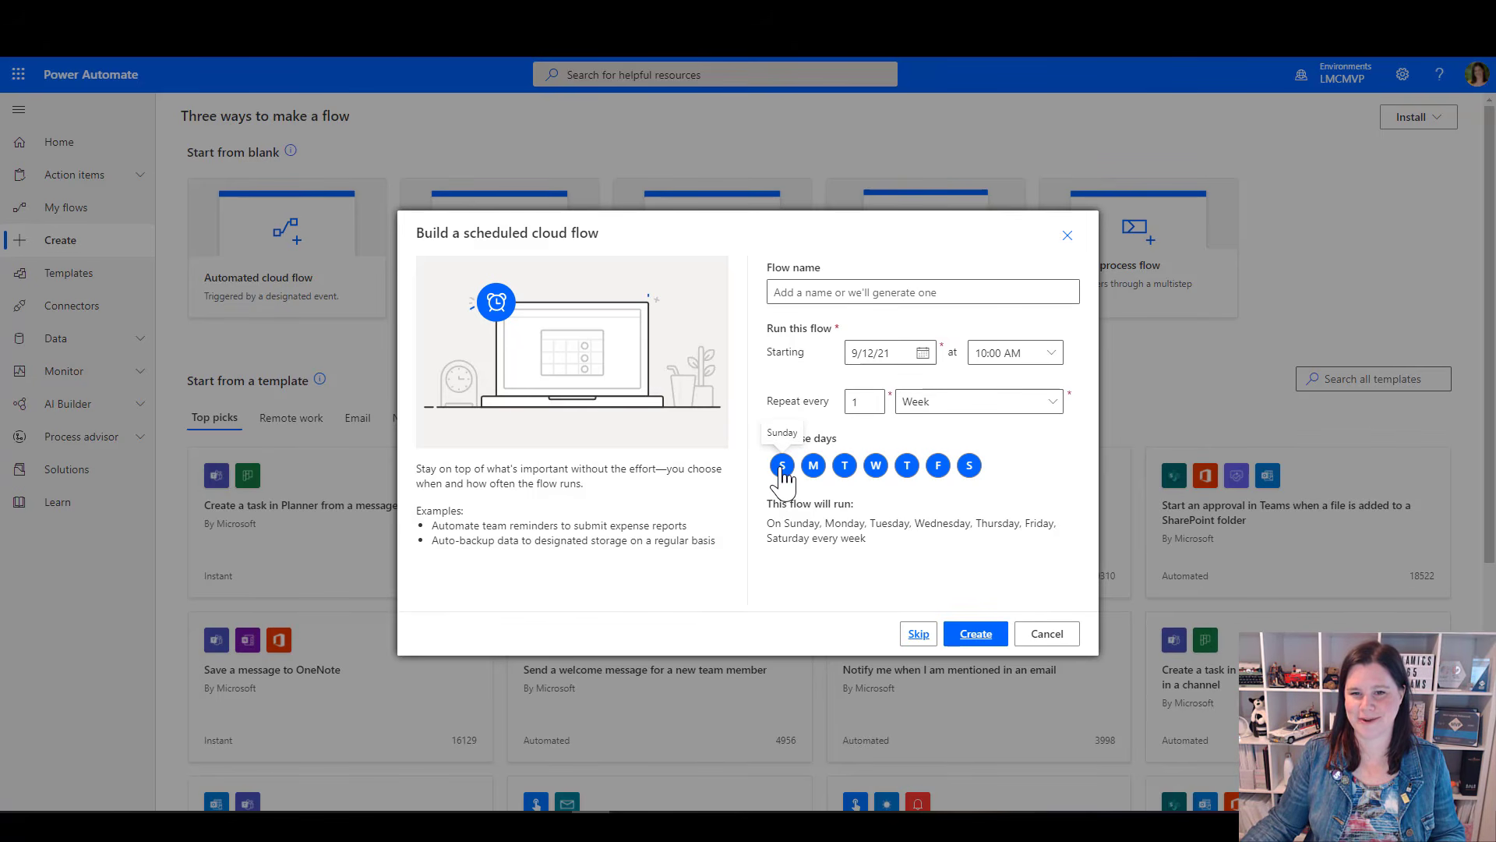
pyautogui.click(782, 466)
pyautogui.click(845, 466)
pyautogui.click(876, 466)
pyautogui.click(907, 467)
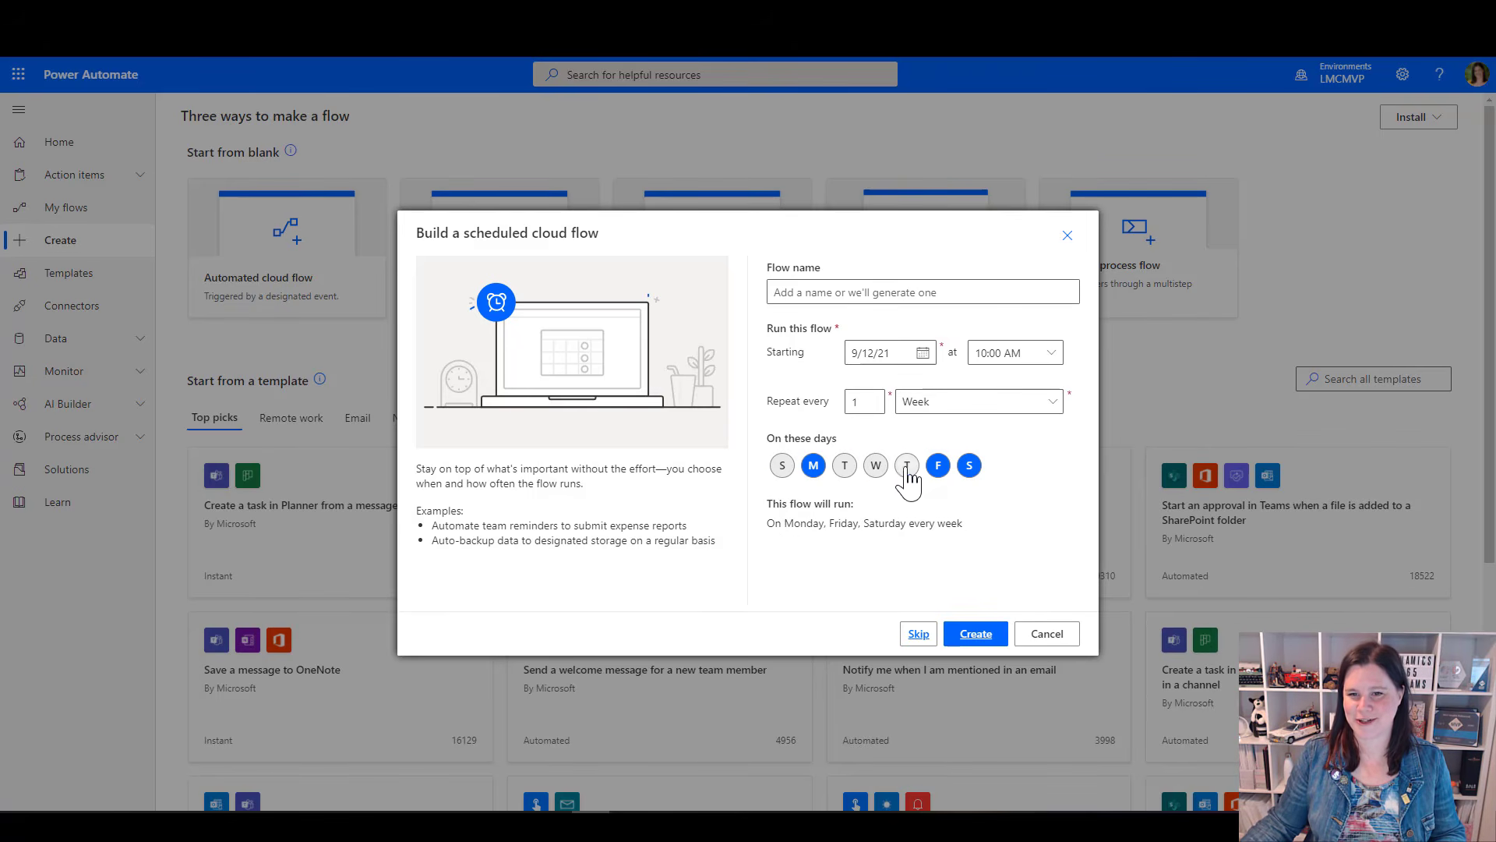
pyautogui.click(970, 466)
pyautogui.click(939, 466)
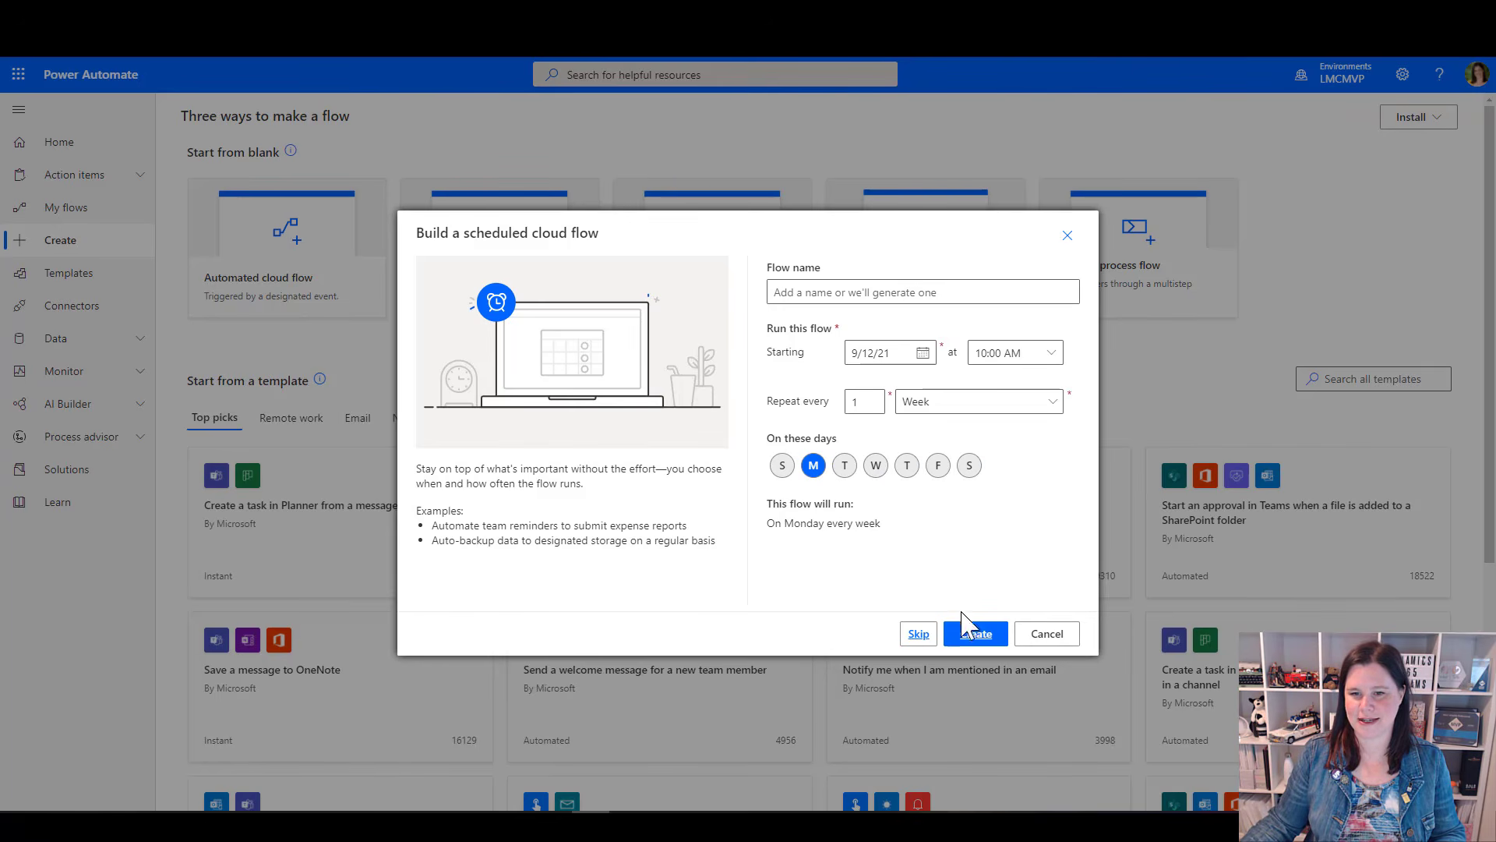
pyautogui.click(969, 633)
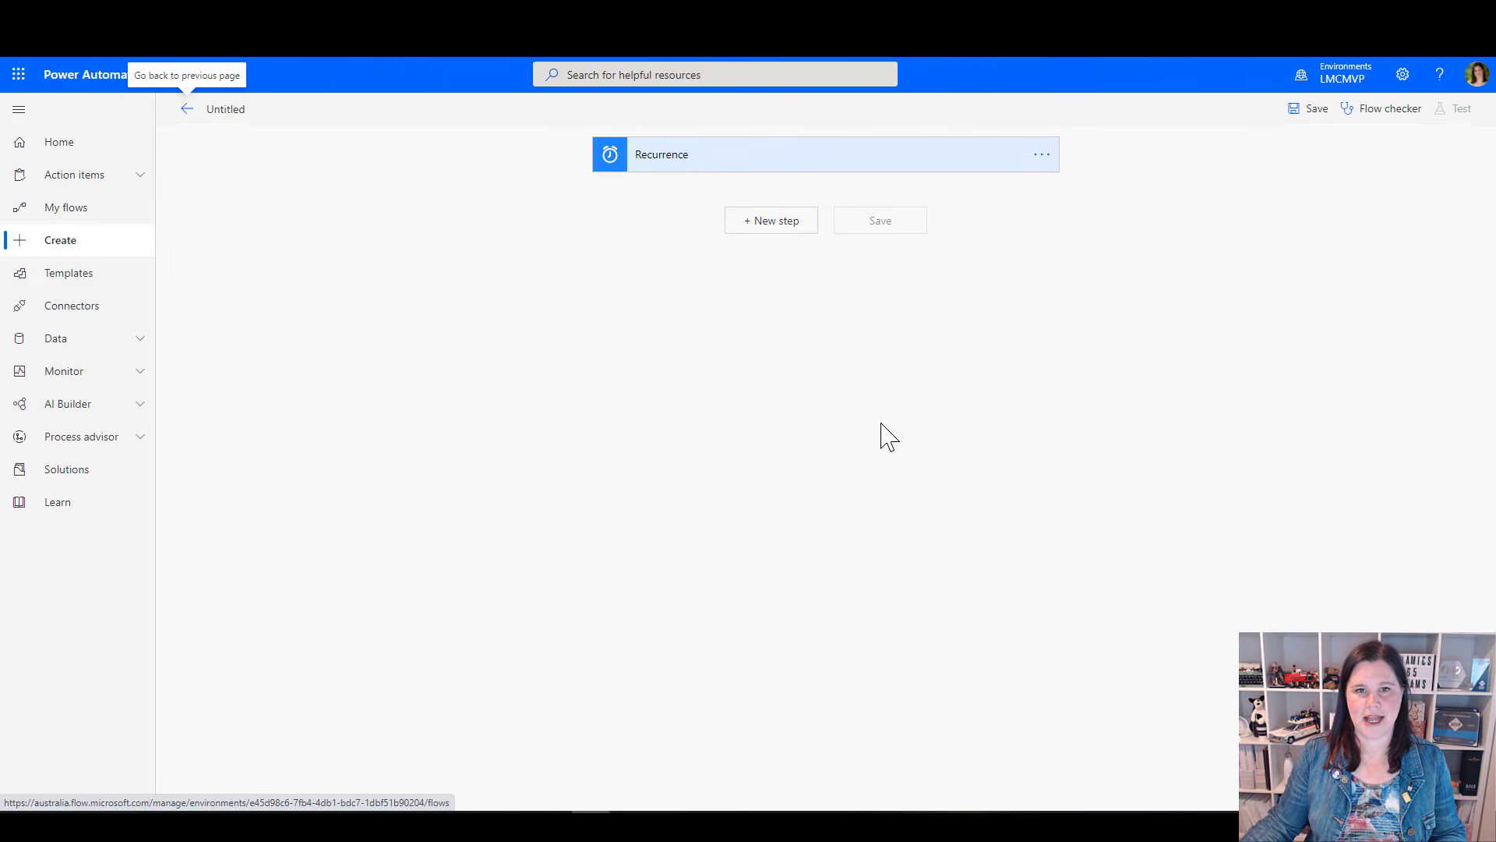
# Check the Recurrence trigger's schedule and add the Office 365 Outlook action Send an email (V2) after it
pyautogui.click(697, 160)
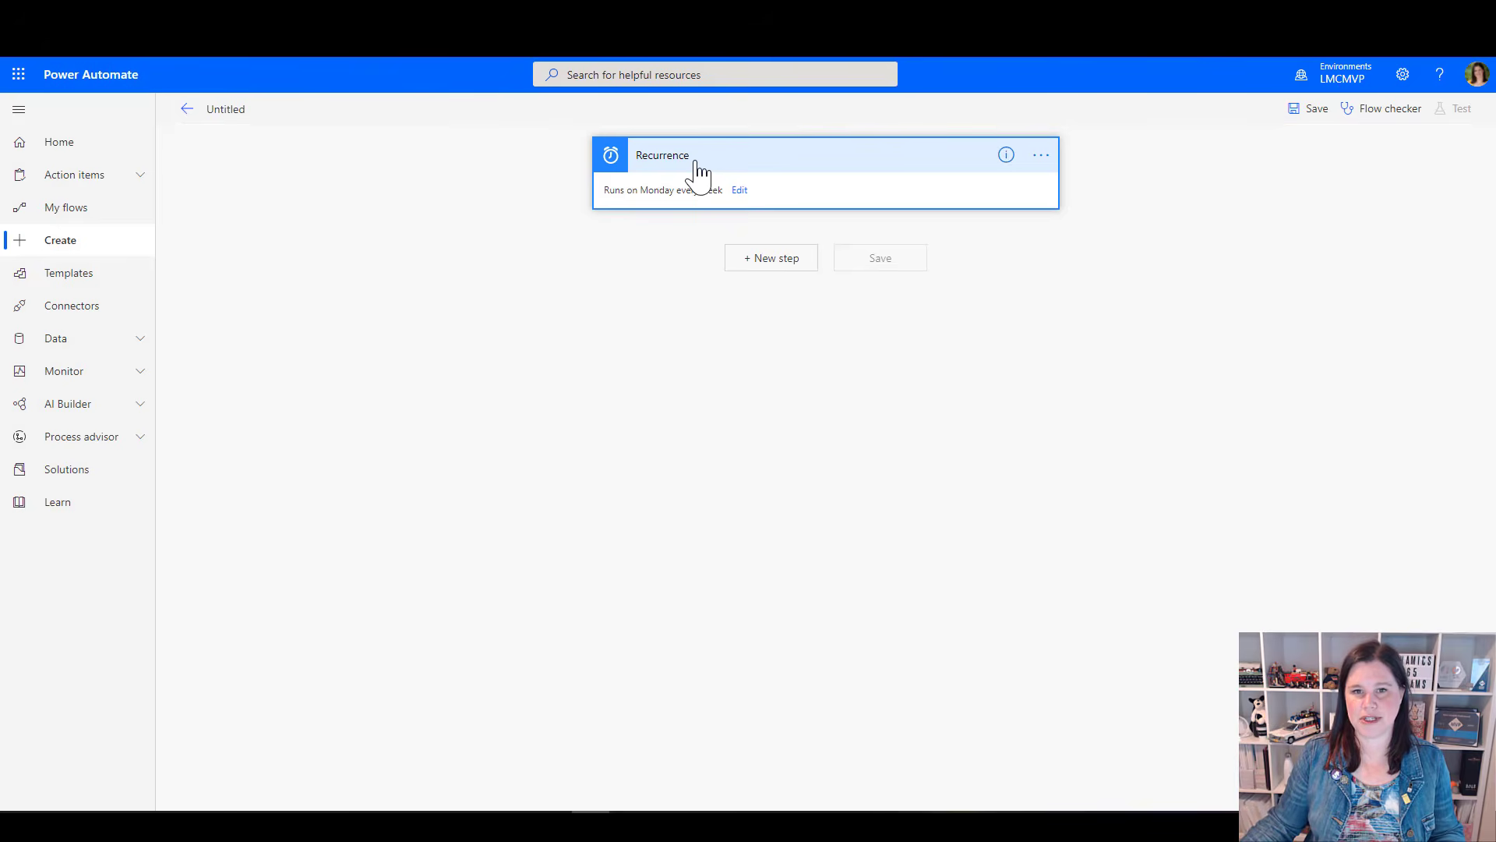
pyautogui.click(785, 278)
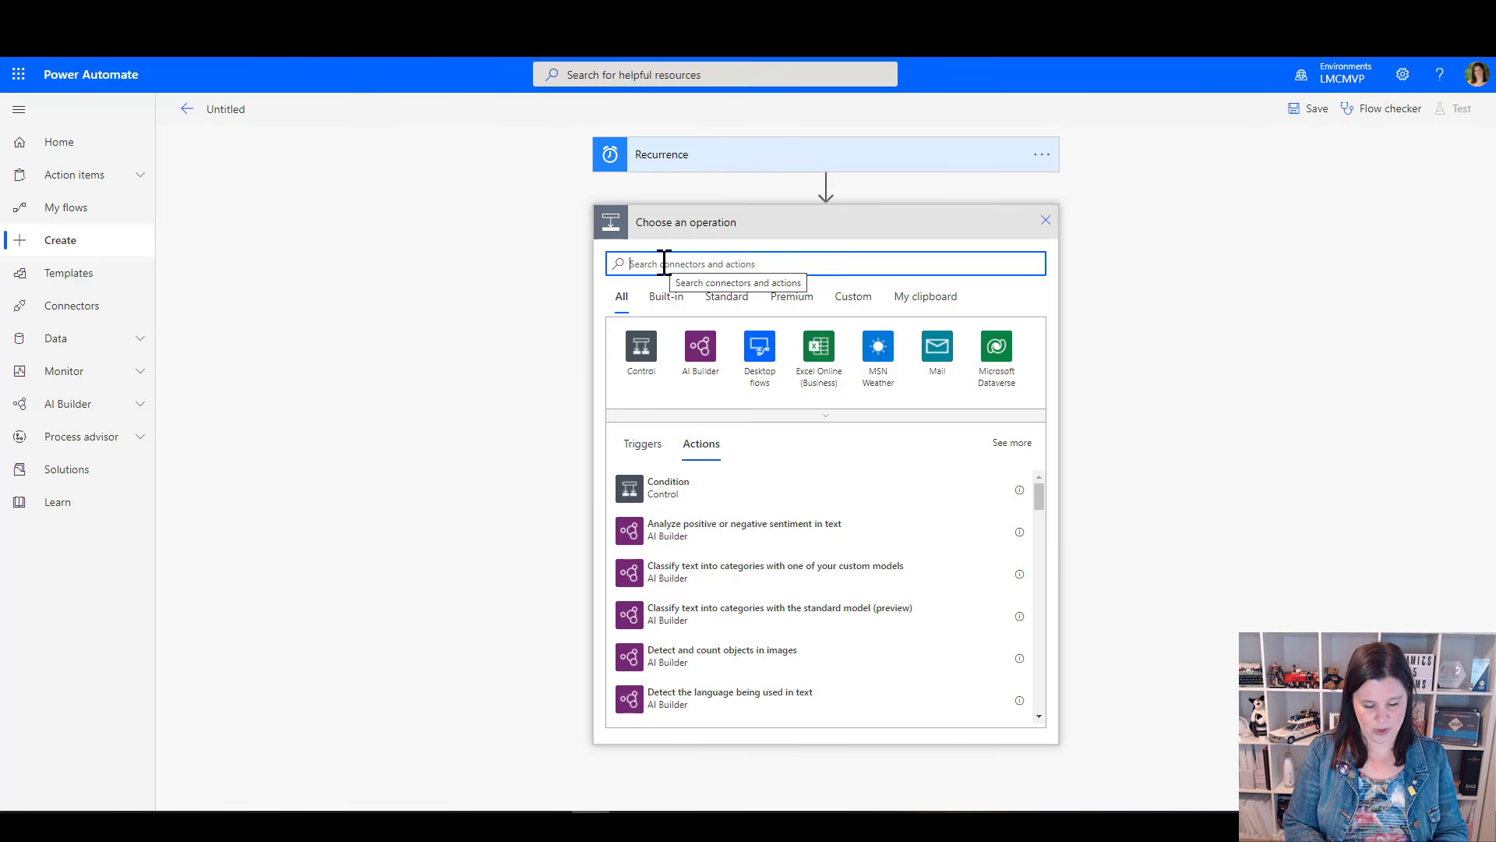
pyautogui.write('our')
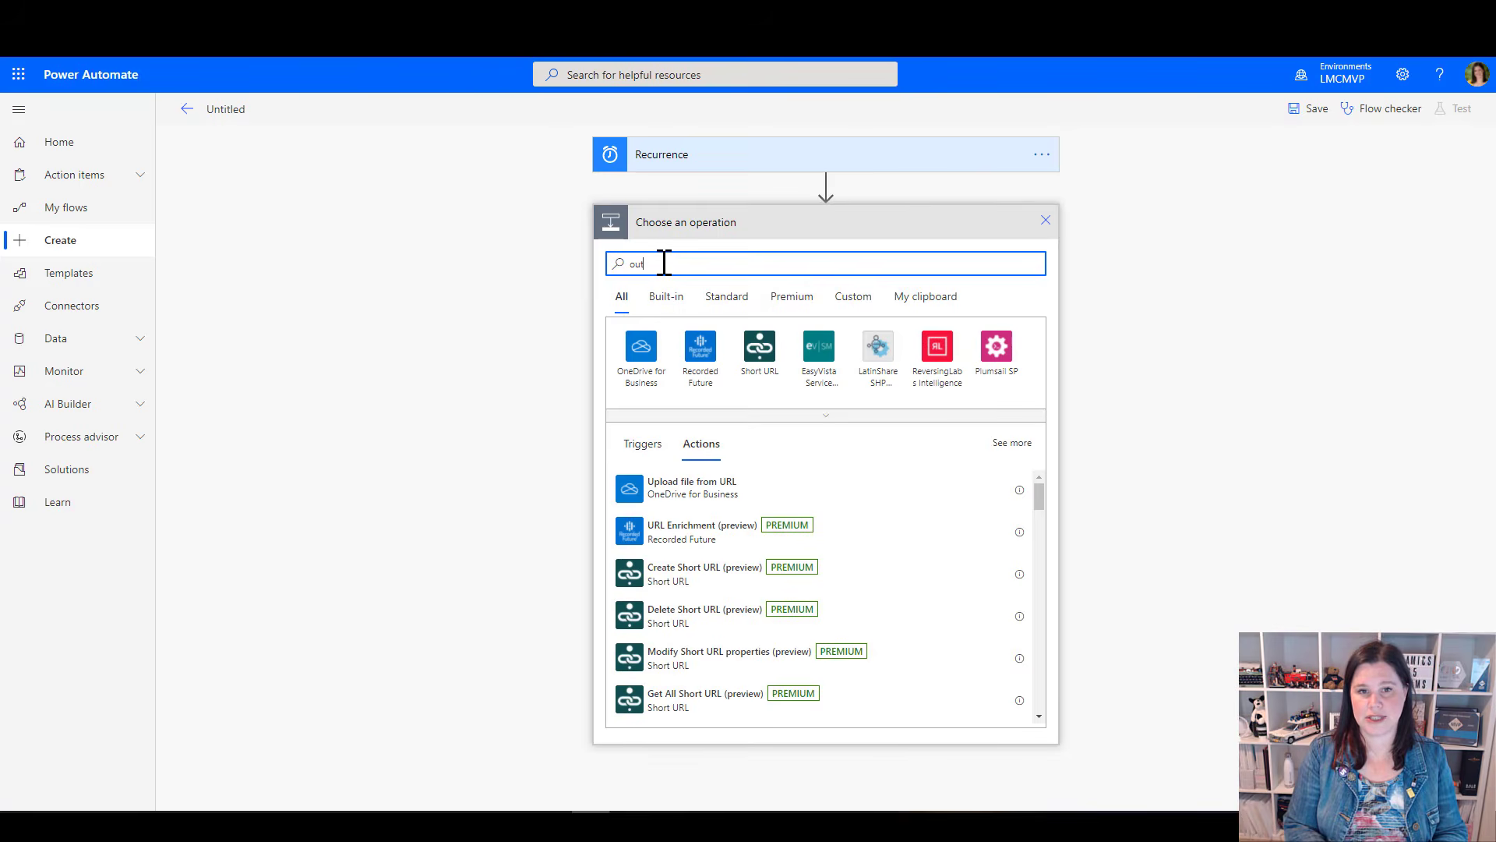
pyautogui.write('look')
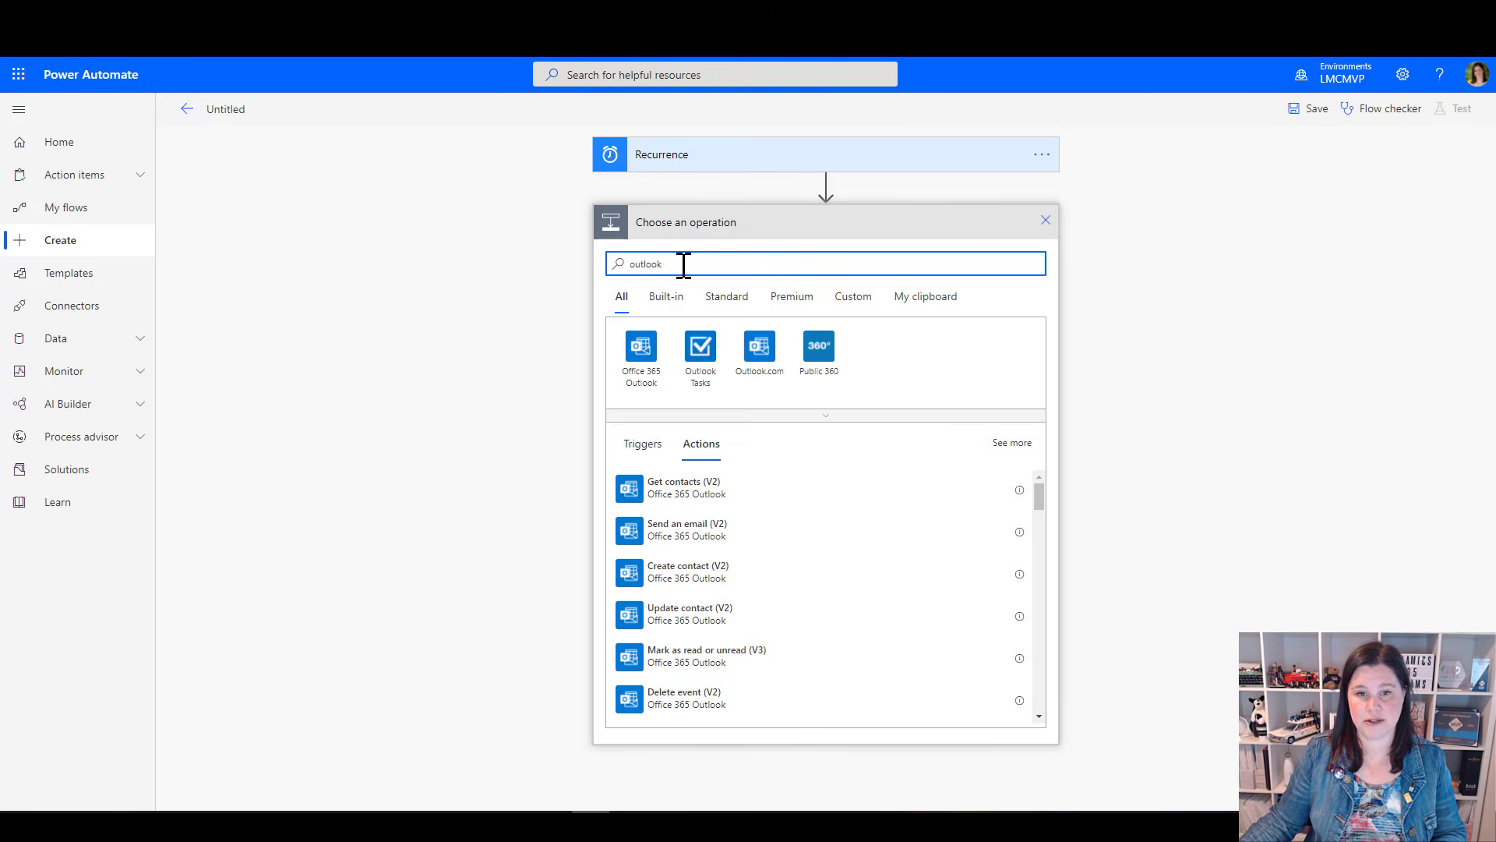
pyautogui.click(637, 360)
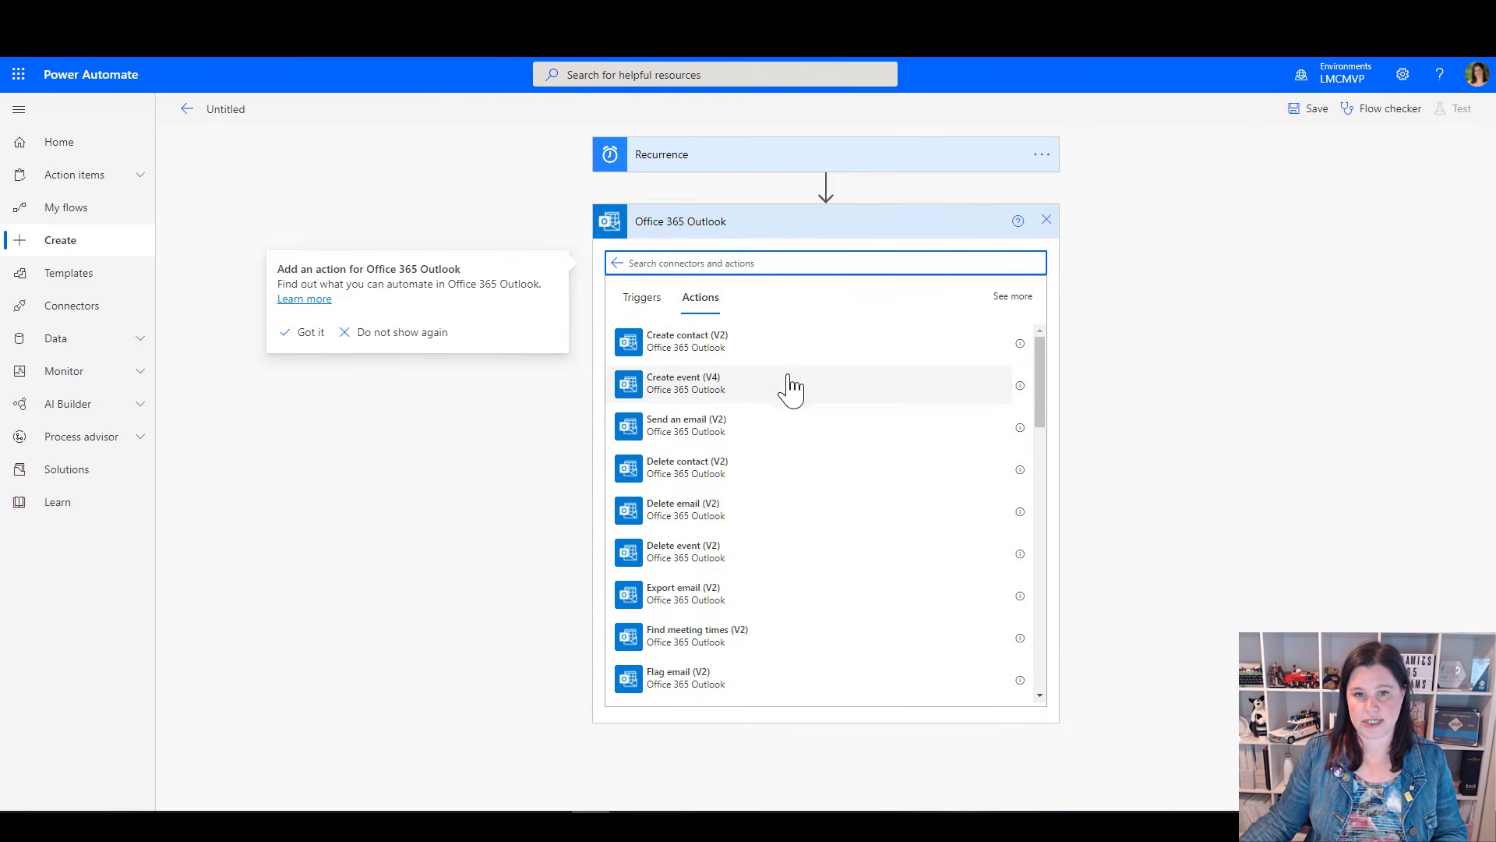
pyautogui.scroll(-1, 711, 584)
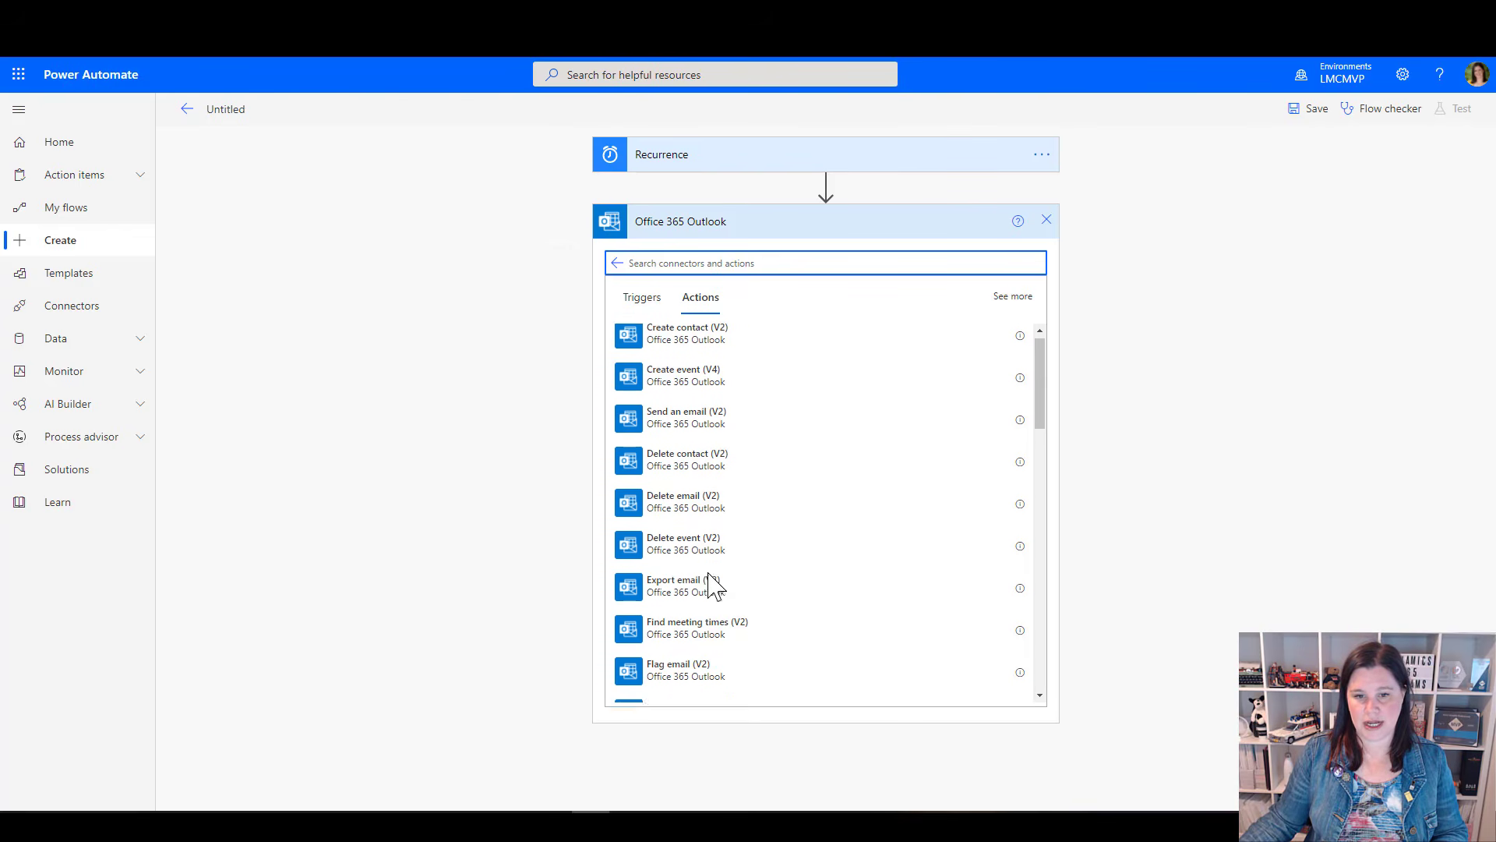
pyautogui.write('s')
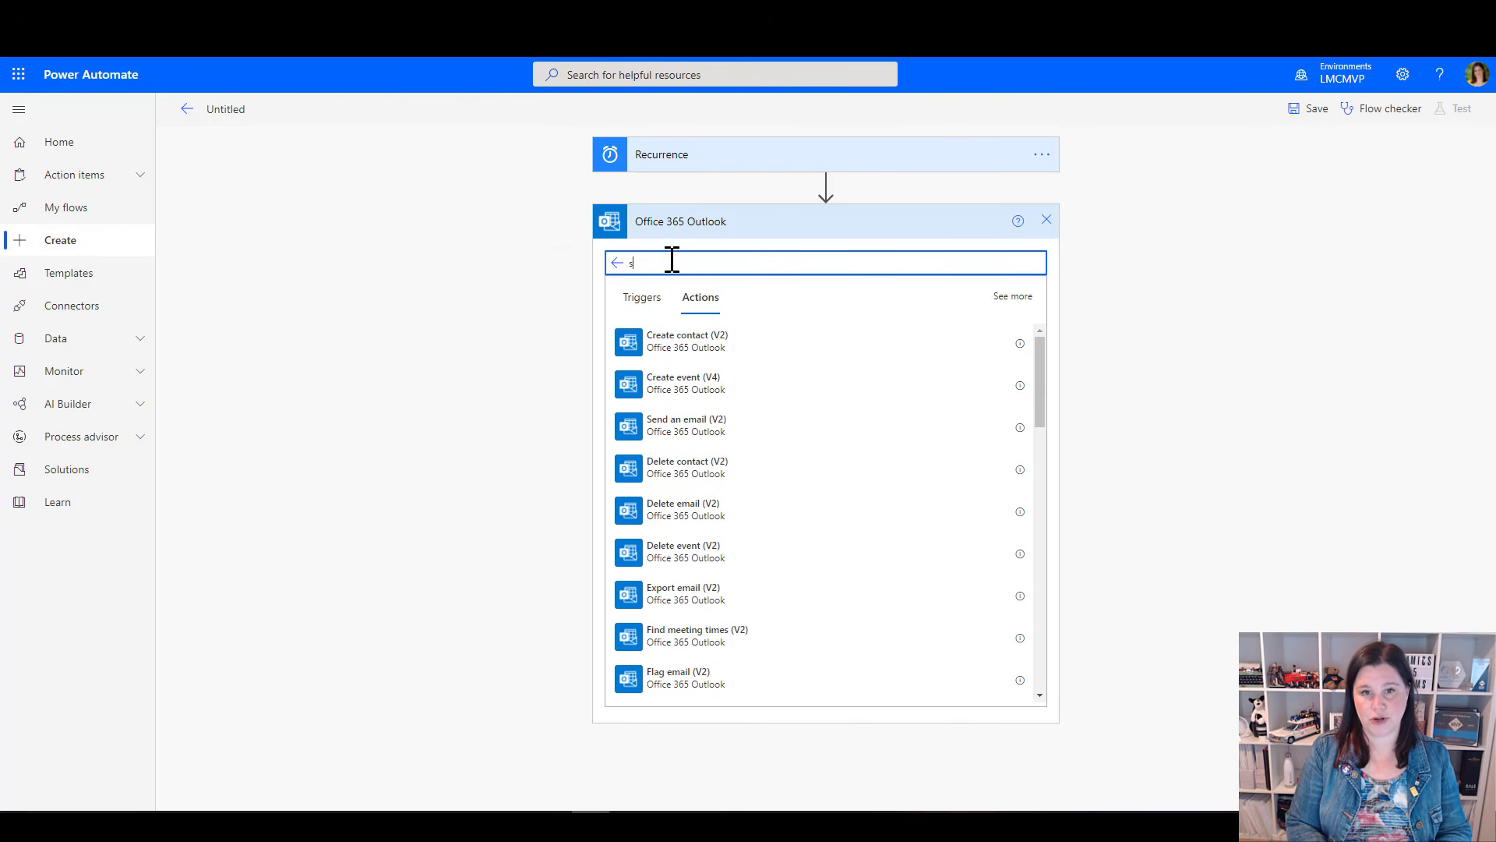
pyautogui.write('end')
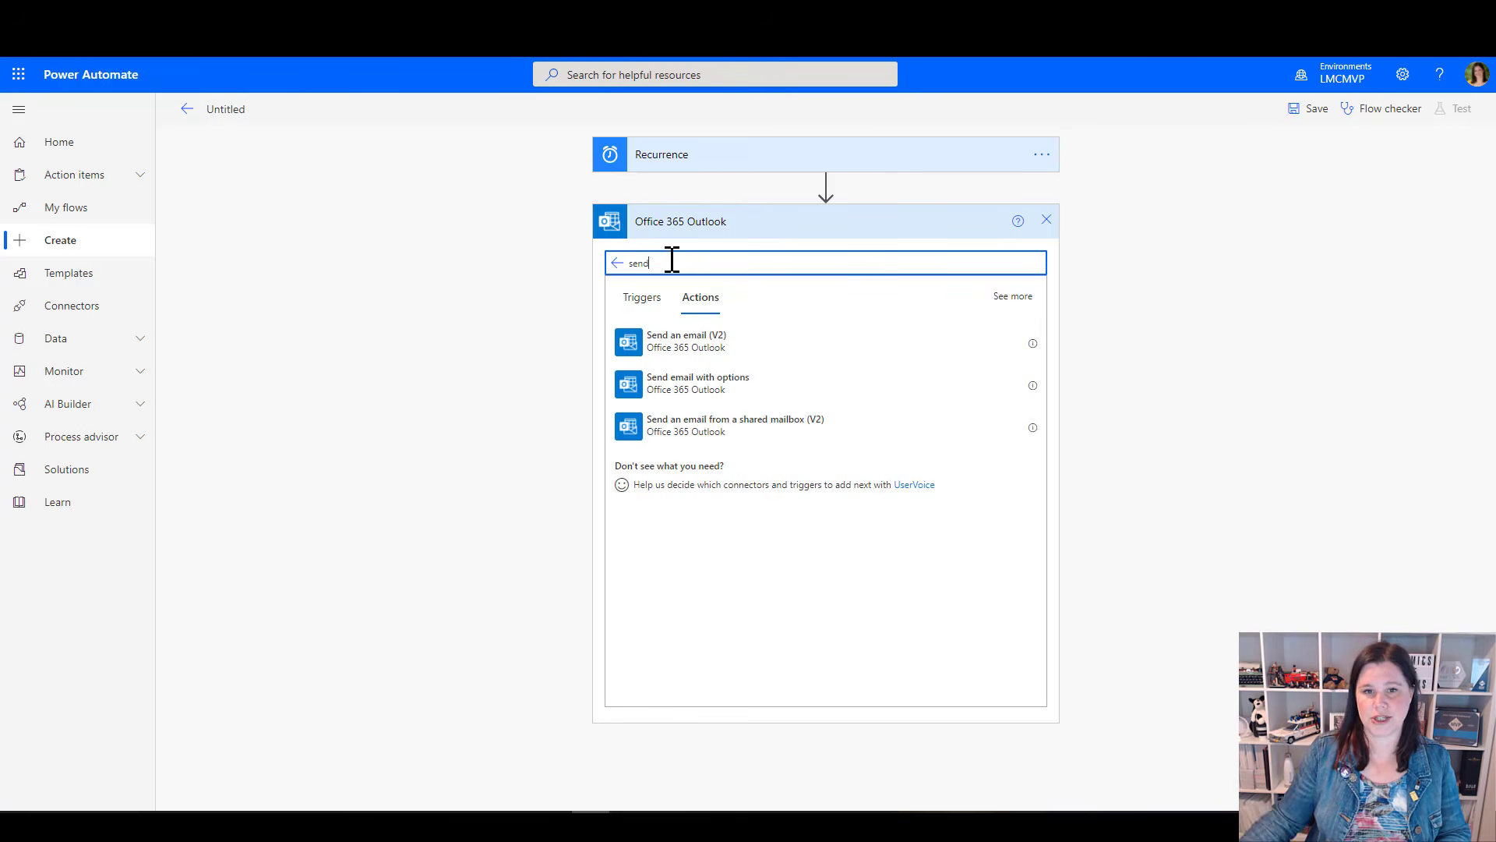
pyautogui.click(896, 382)
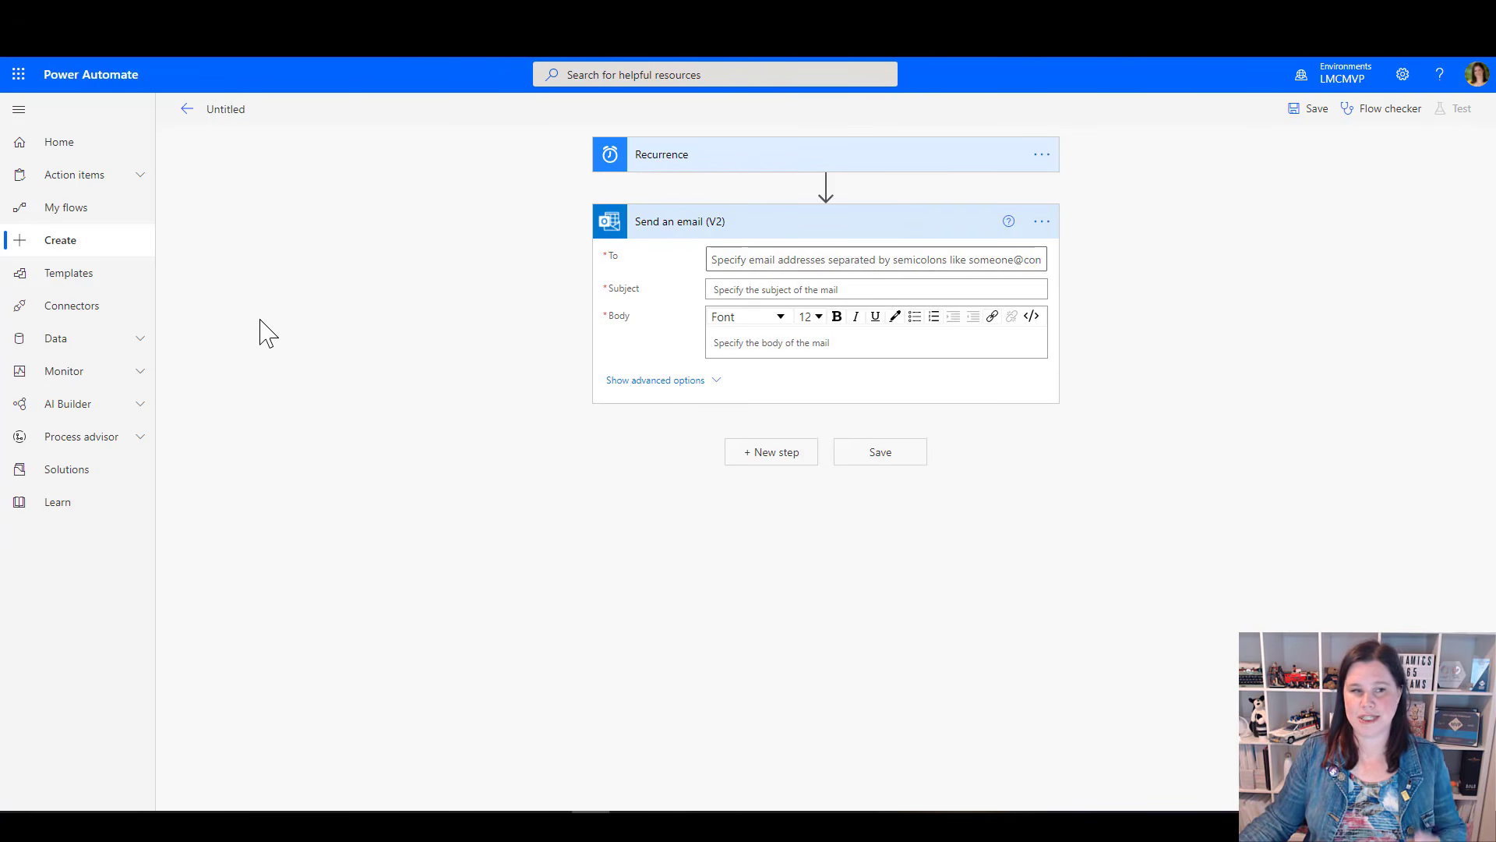
# Return to the flow creation page, discarding the unsaved scheduled flow
pyautogui.click(88, 249)
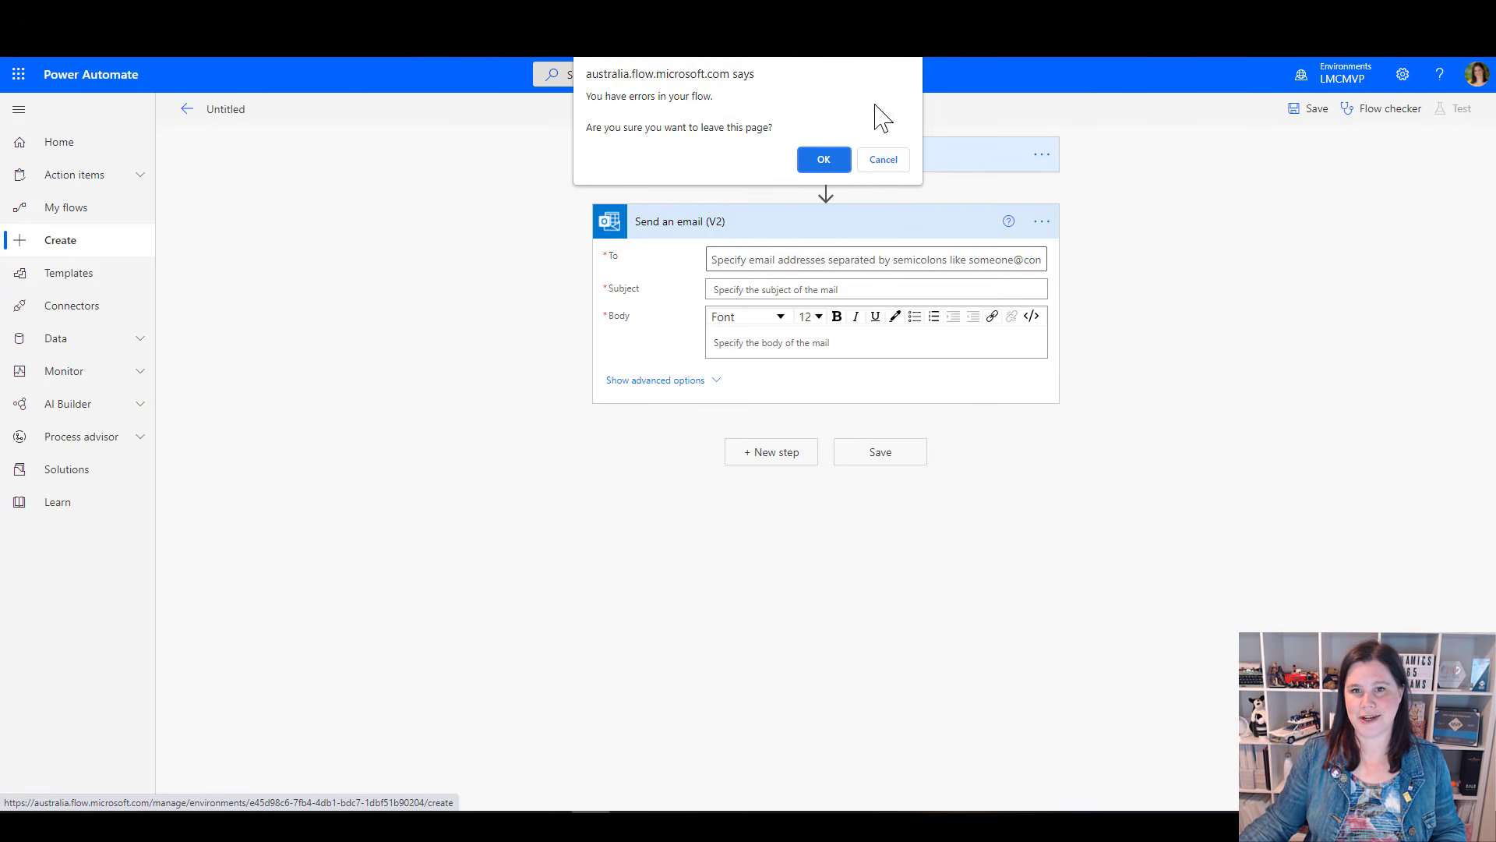
pyautogui.click(843, 163)
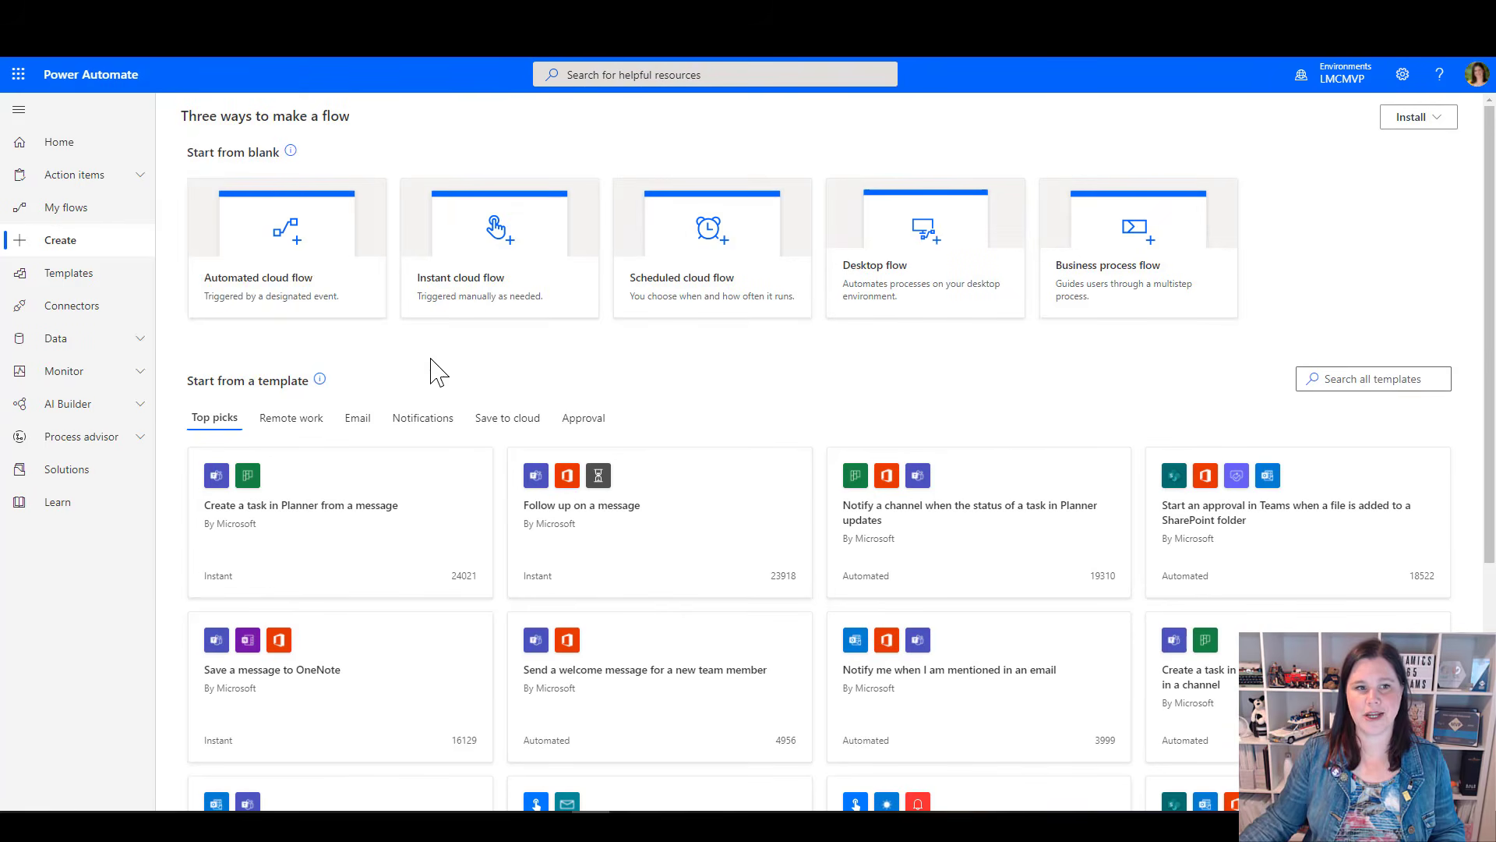